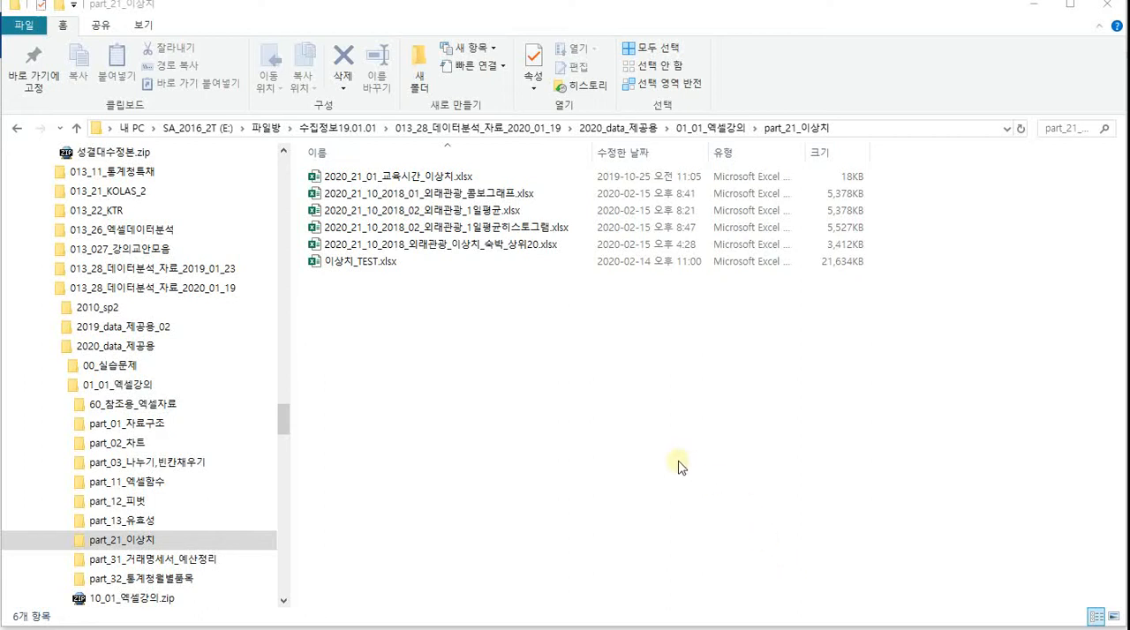
# Open the workbook 2020_21_01_교육시간_이상치.xlsx from the part_21_이상치 folder
pyautogui.click(145, 538)
pyautogui.click(425, 177)
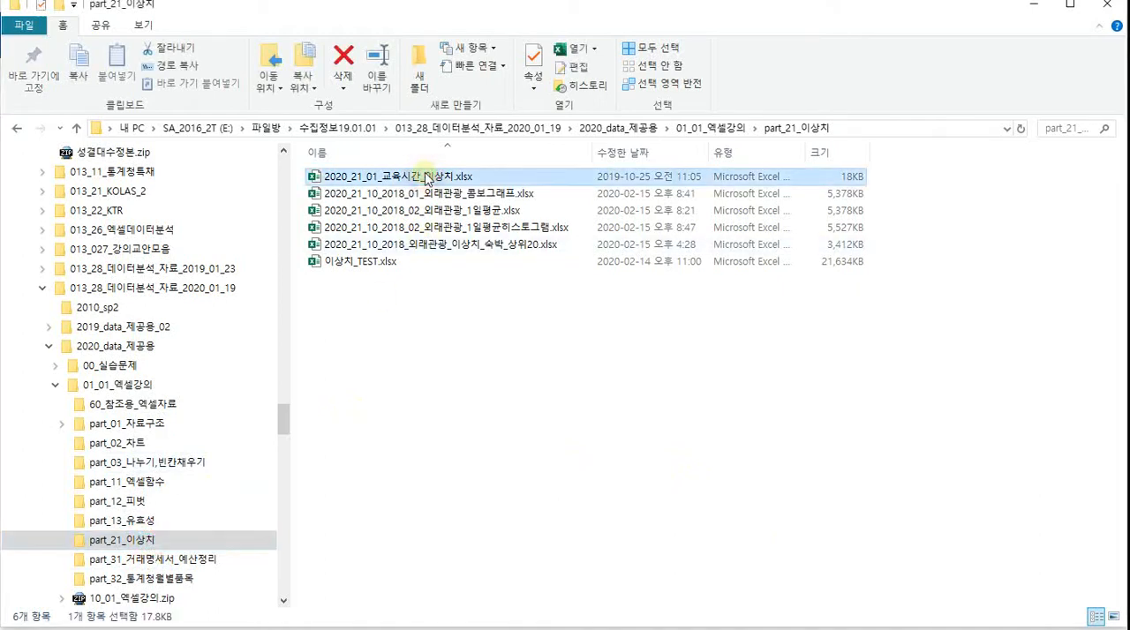
pyautogui.click(443, 211)
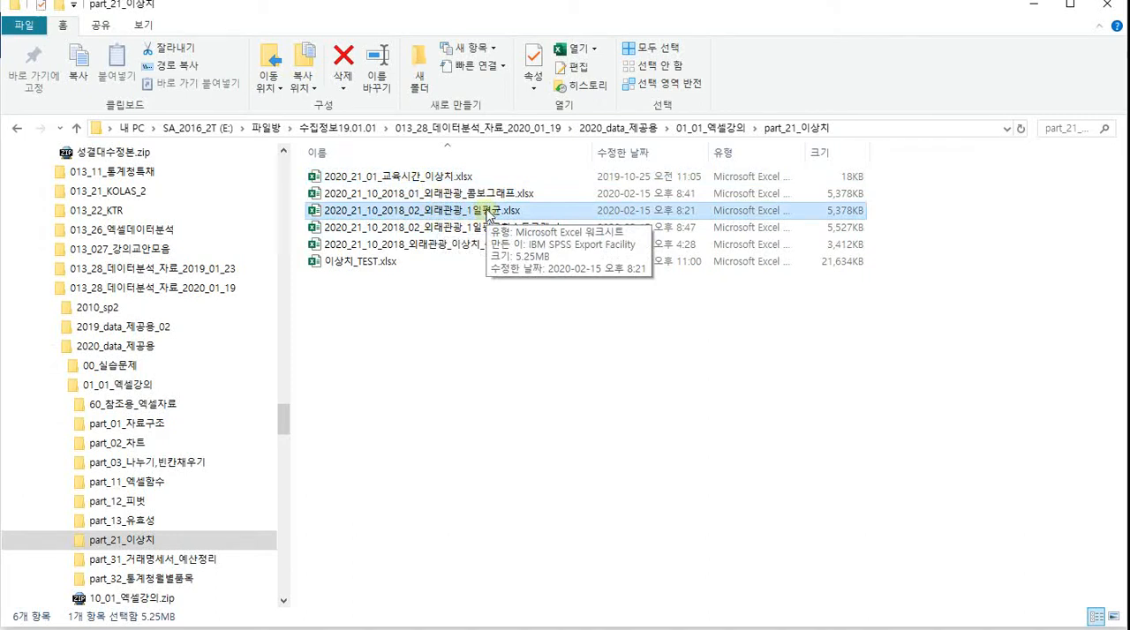
pyautogui.click(439, 179)
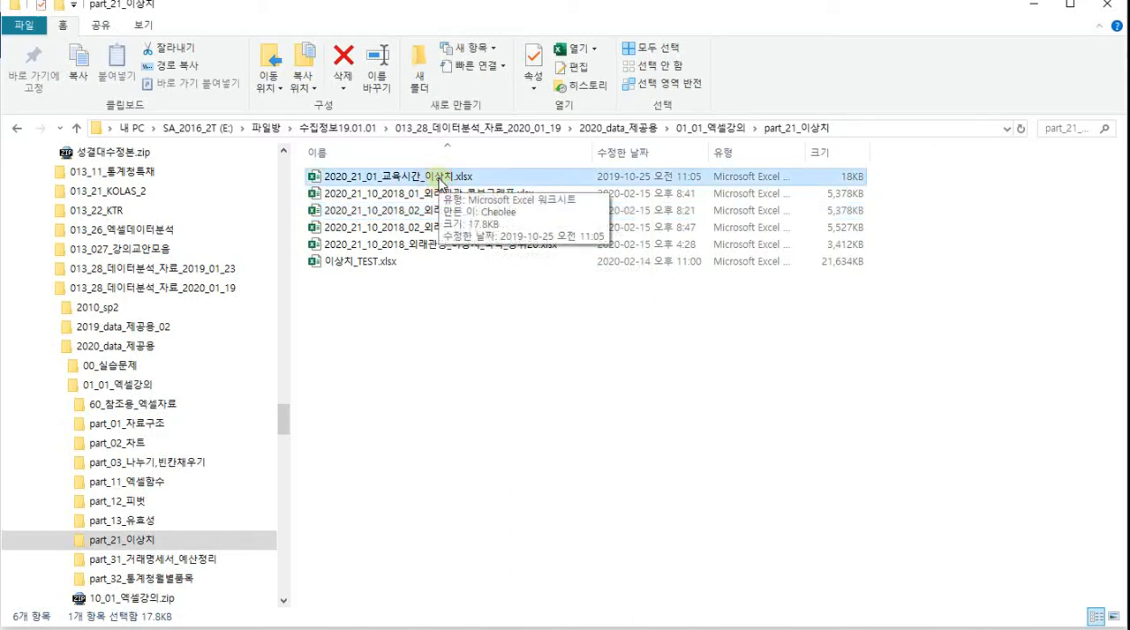
pyautogui.doubleClick(439, 180)
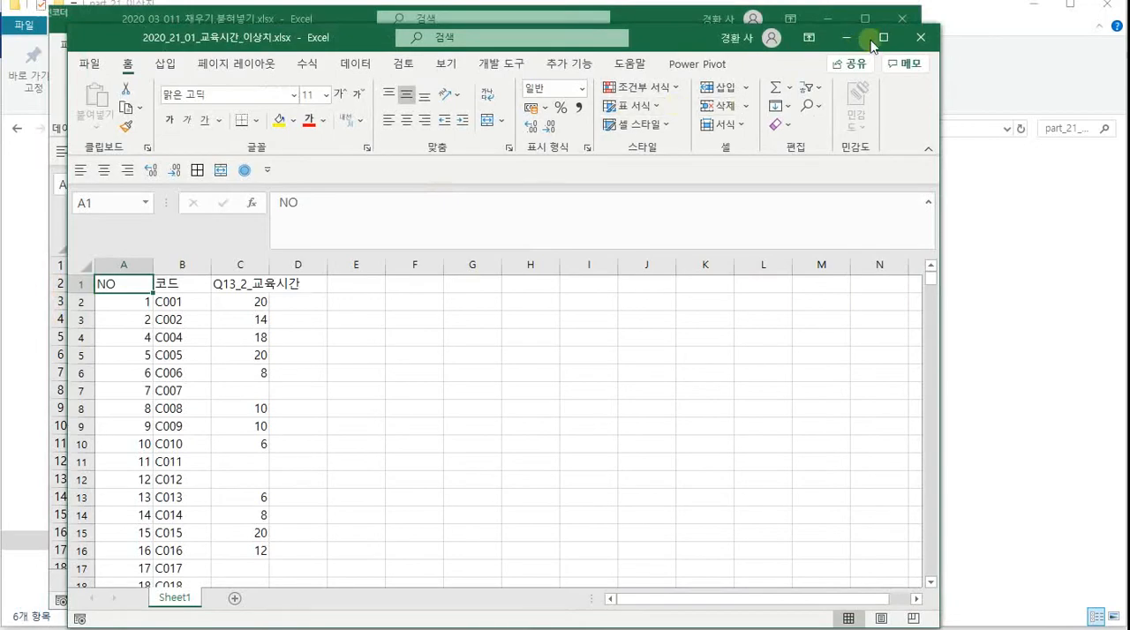
# Move the workbook window to the screen's upper-left corner and enlarge it to fill the visible area
pyautogui.click(872, 44)
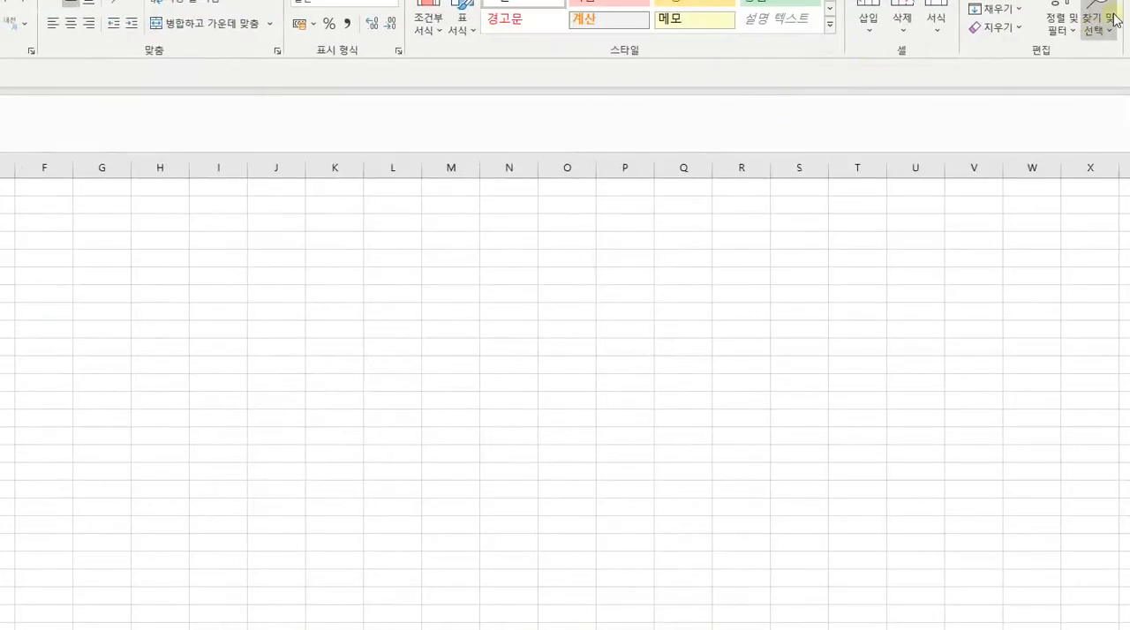
pyautogui.click(1129, 0)
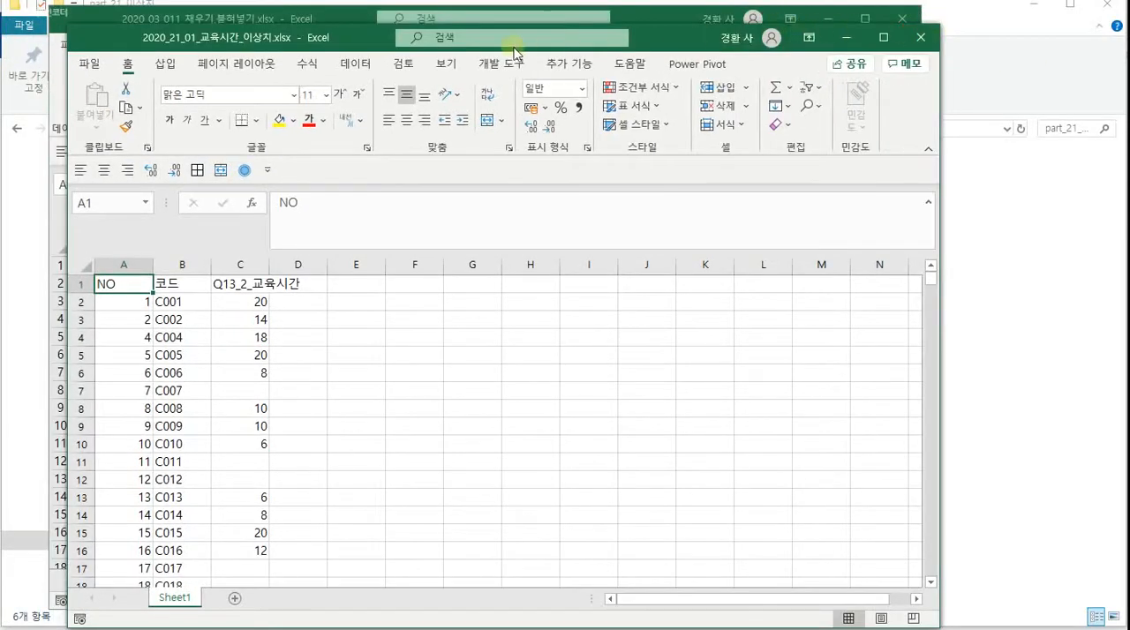
pyautogui.moveTo(344, 33); pyautogui.dragTo(278, 8)
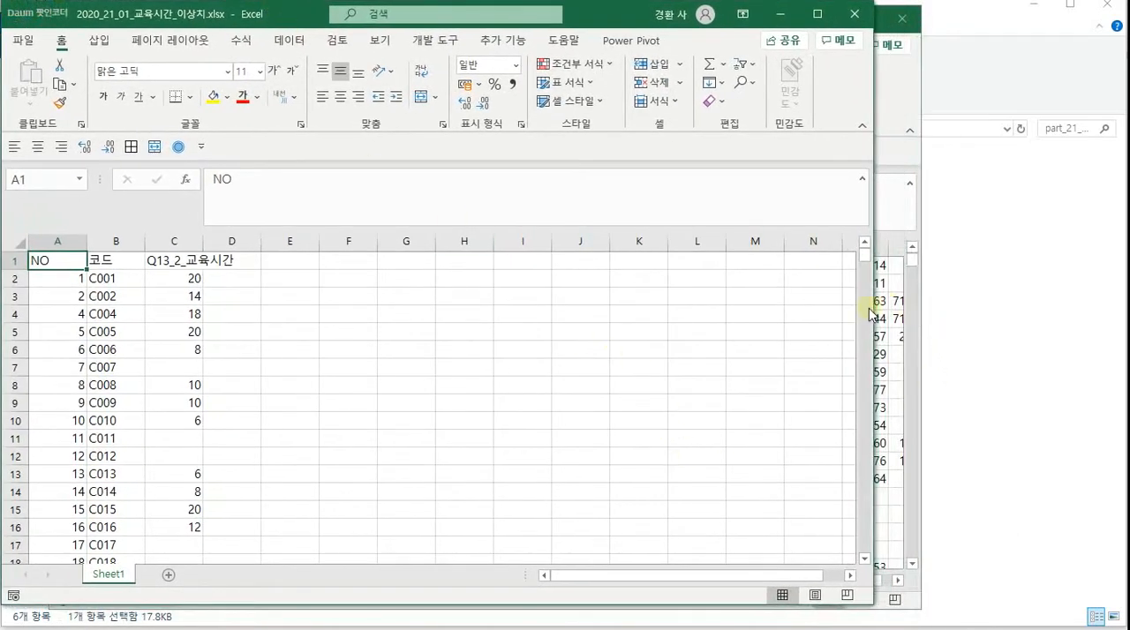
pyautogui.moveTo(873, 306); pyautogui.dragTo(1121, 306)
pyautogui.click(587, 602)
pyautogui.moveTo(587, 606); pyautogui.dragTo(577, 624)
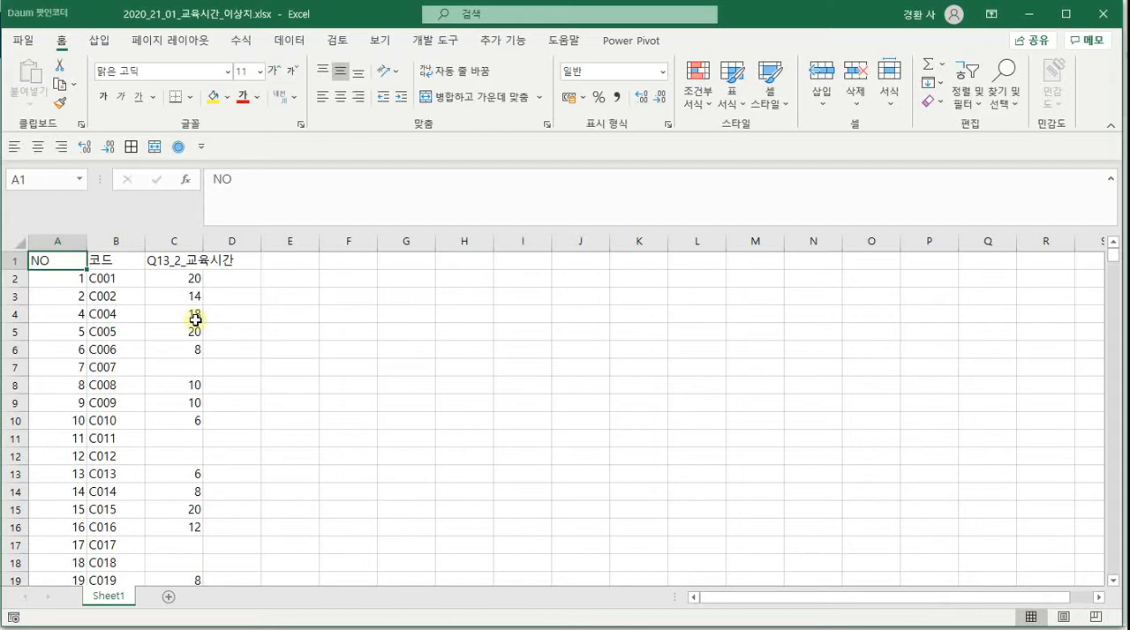
pyautogui.click(24, 40)
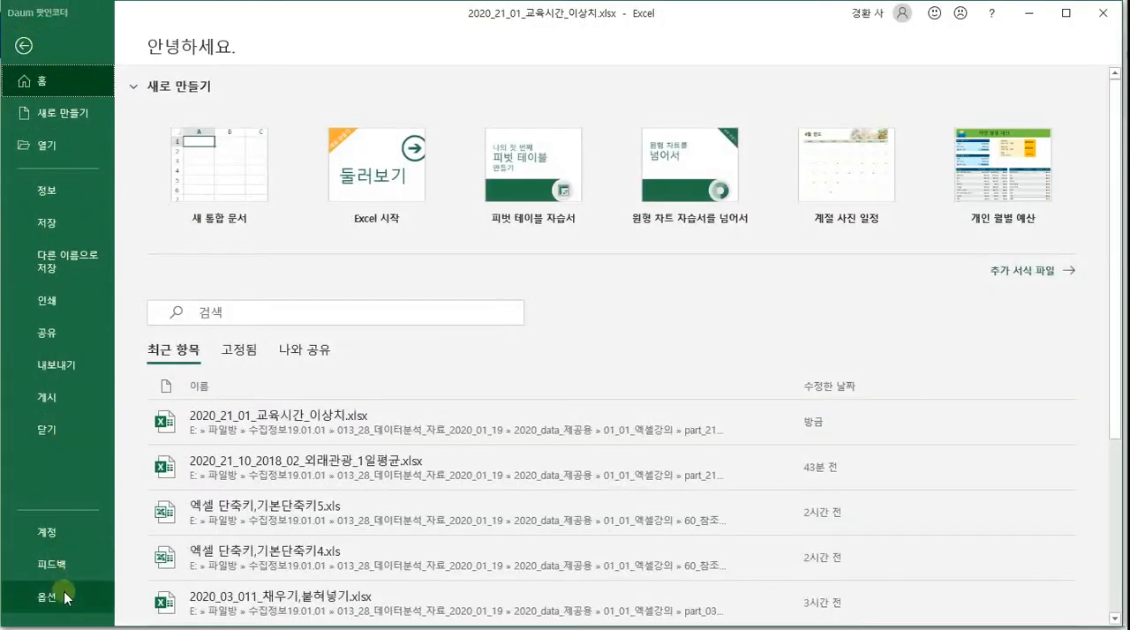
pyautogui.click(68, 590)
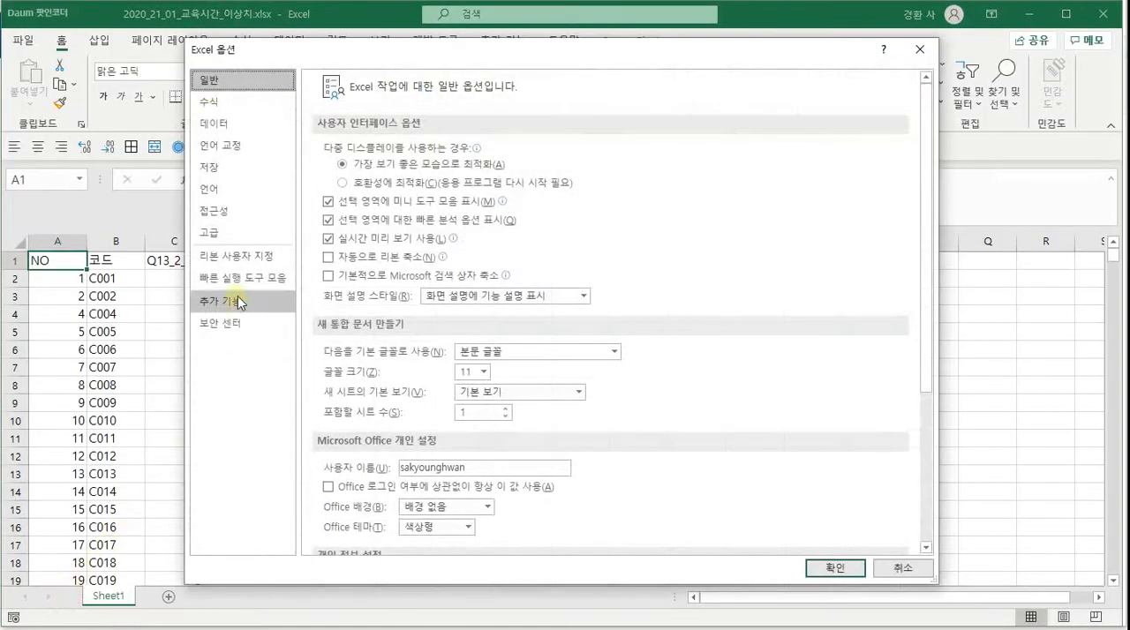
pyautogui.click(239, 301)
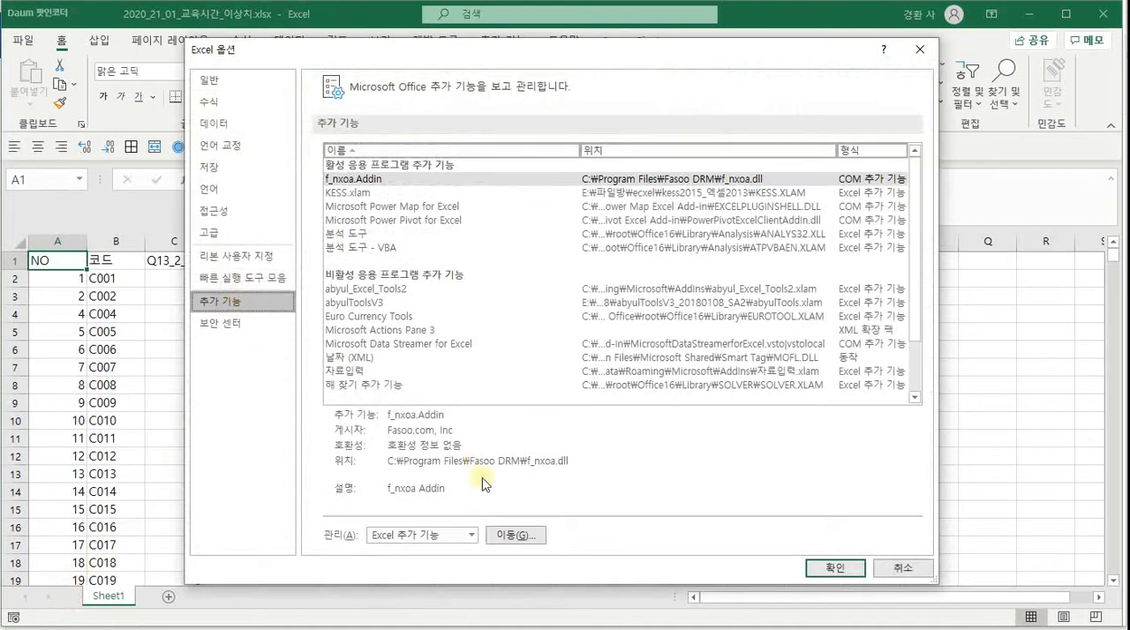
pyautogui.click(918, 568)
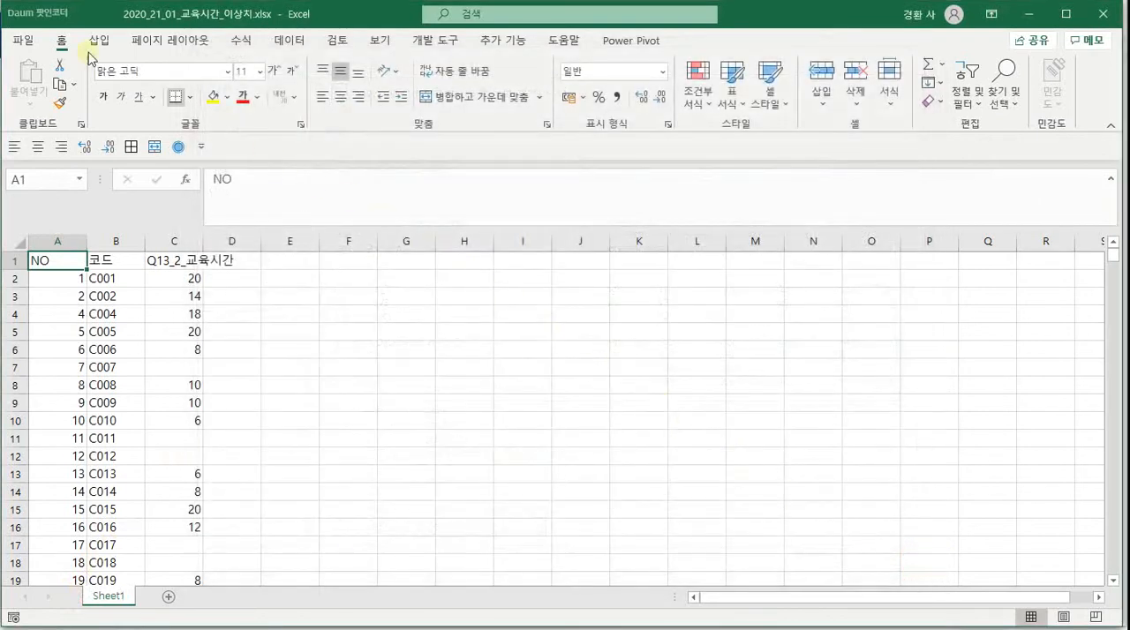
# Check in the Excel add-ins list that 분석 도구 and 분석 도구 - VBA are enabled, and view the data analysis command
pyautogui.click(22, 40)
pyautogui.click(48, 597)
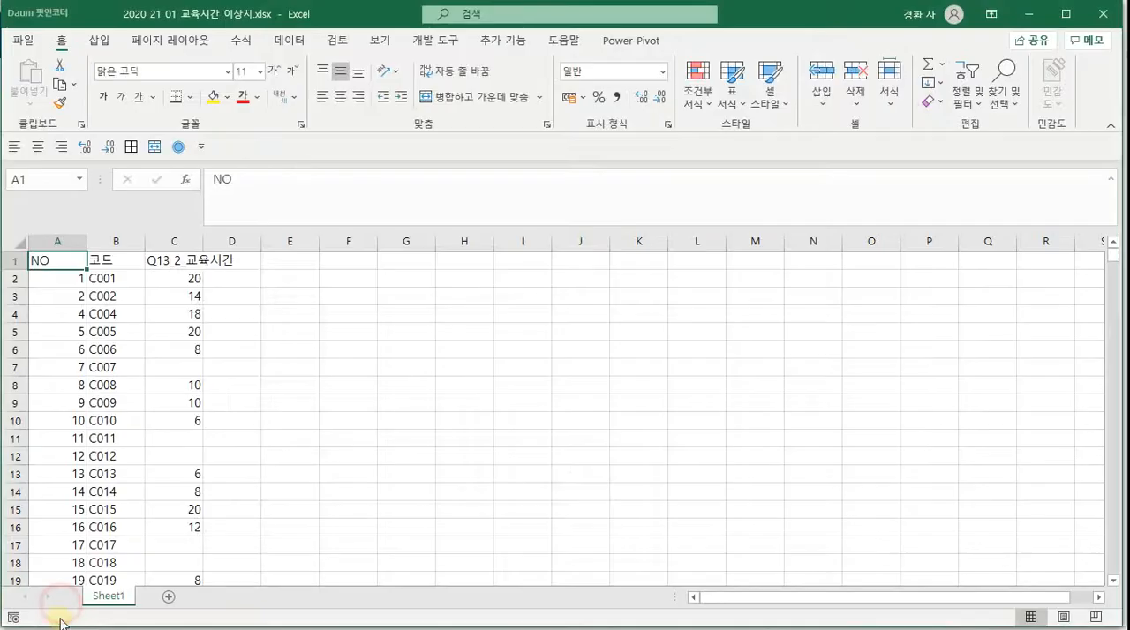
pyautogui.click(231, 301)
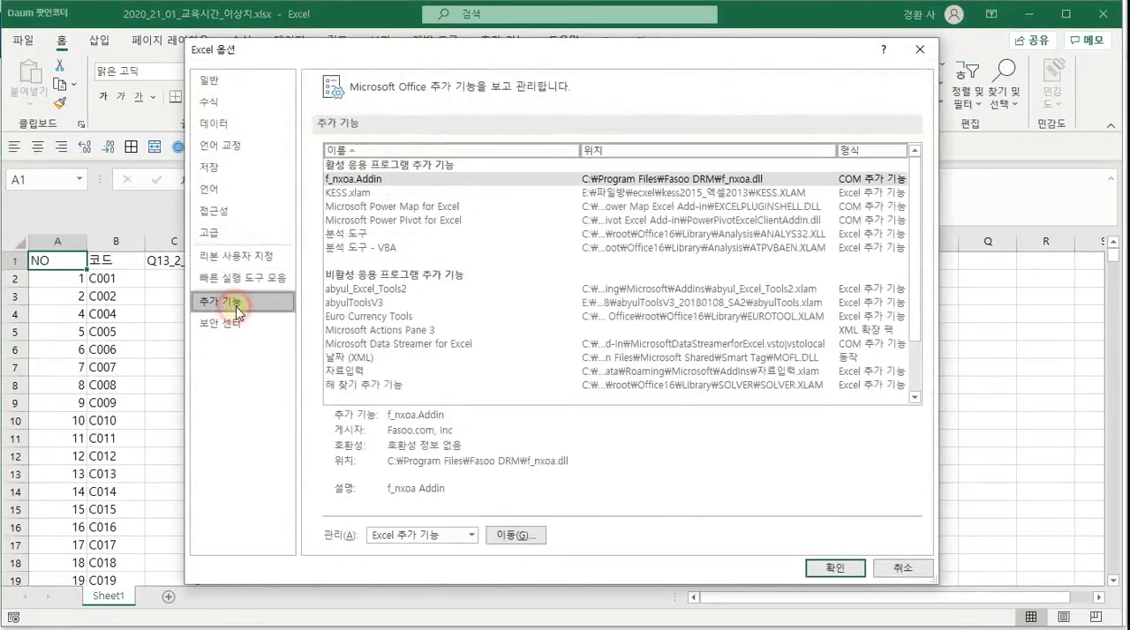
pyautogui.click(517, 535)
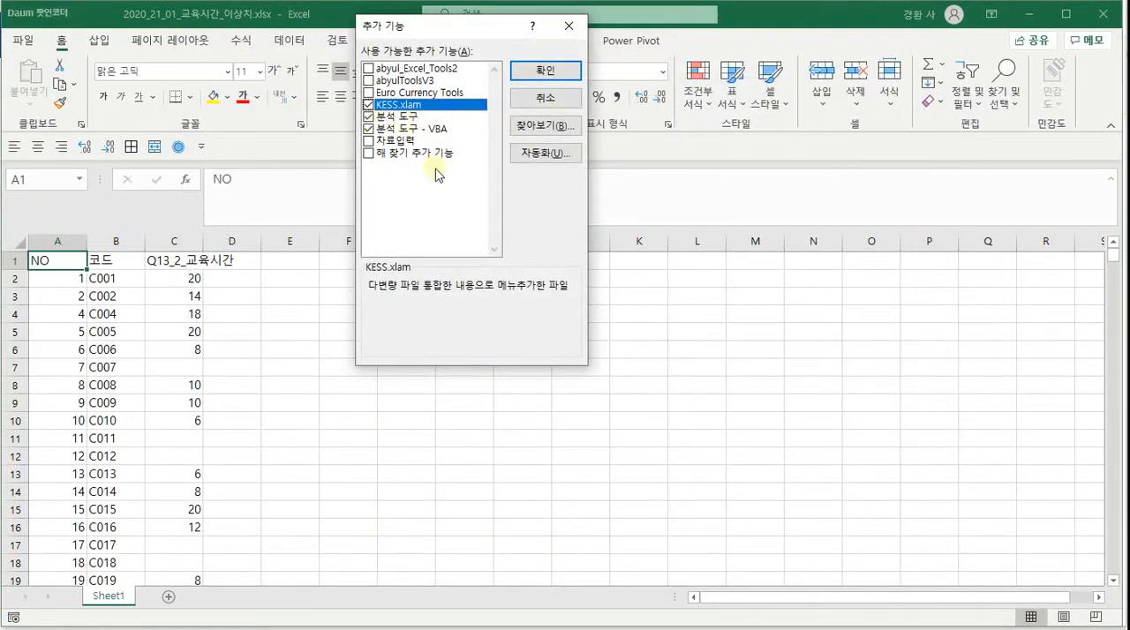
pyautogui.click(553, 71)
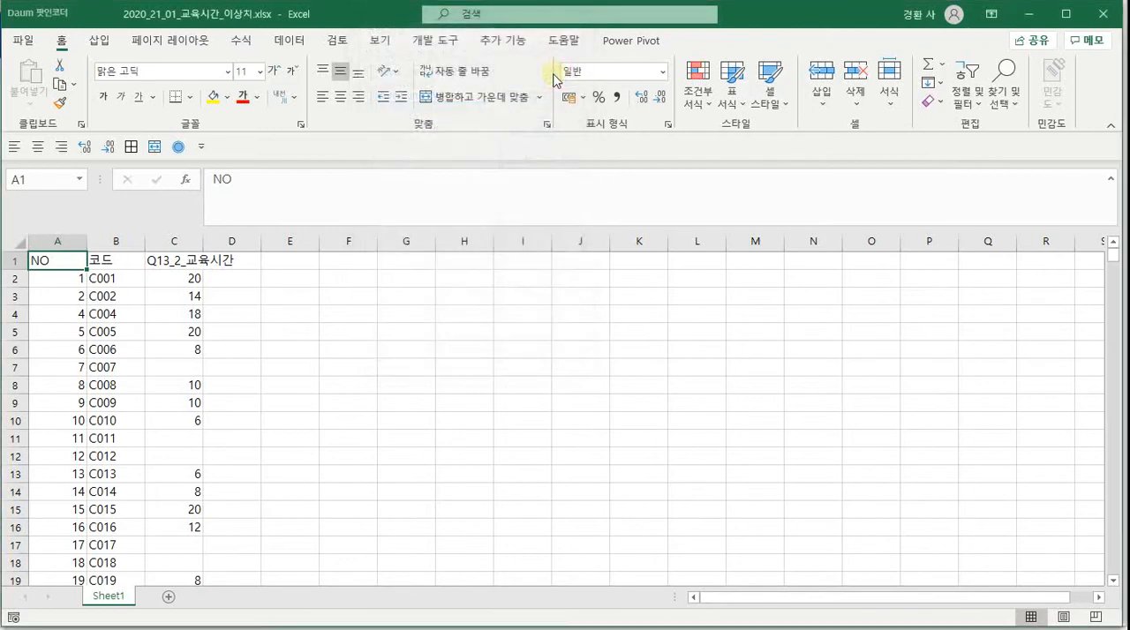
pyautogui.click(300, 39)
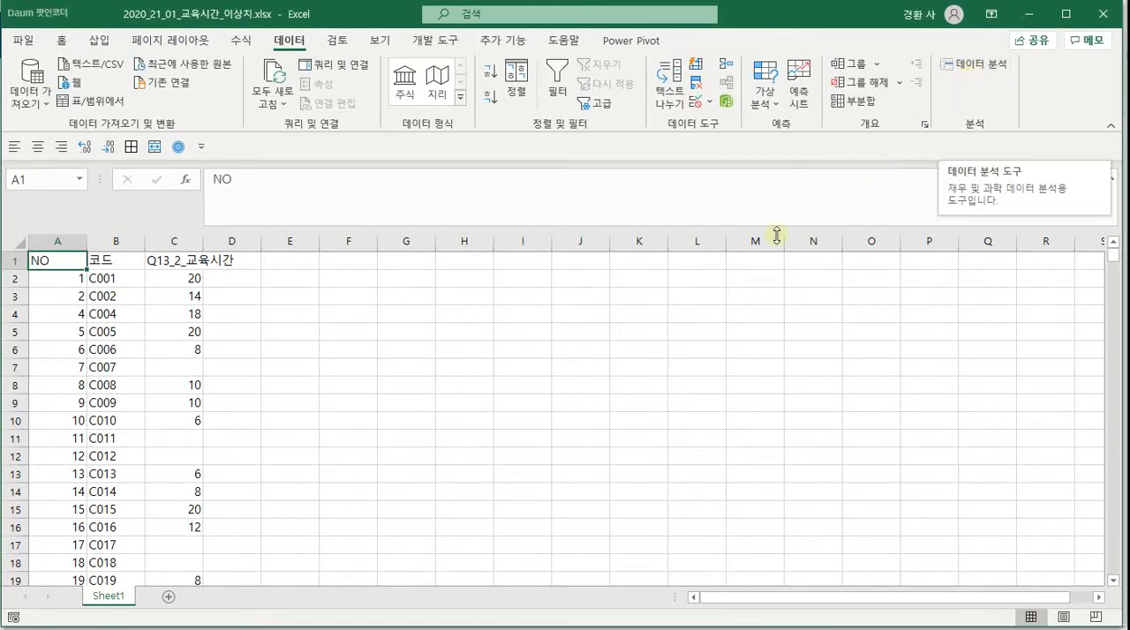
# Filter the Sheet1 data to exclude rows with blank values in the Q13_2_교육시간 column
pyautogui.click(403, 364)
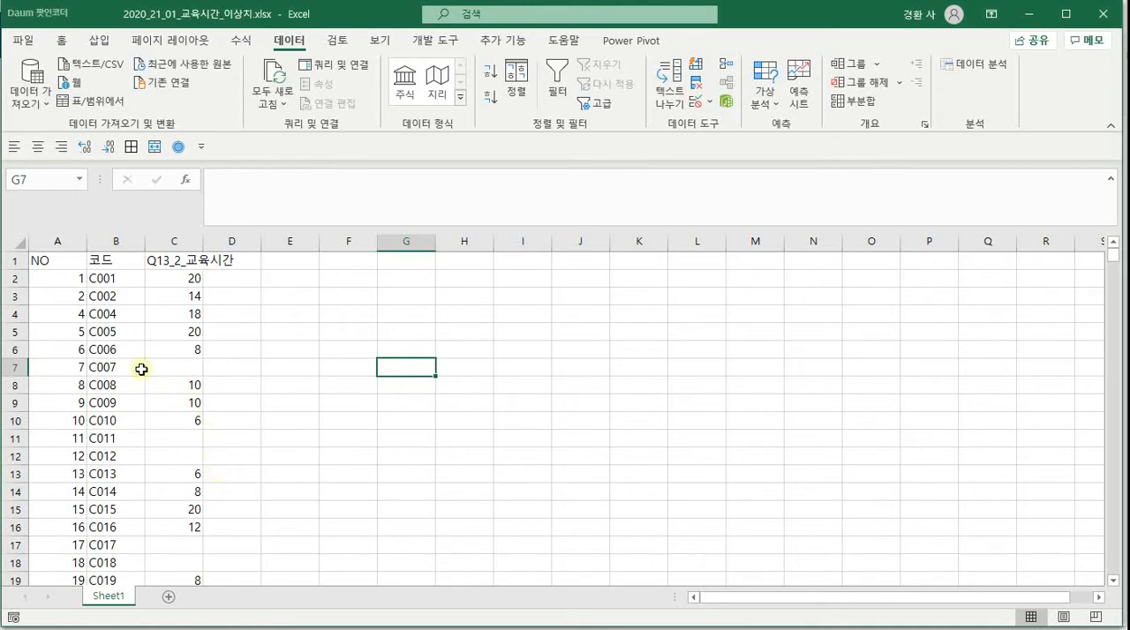
pyautogui.click(114, 279)
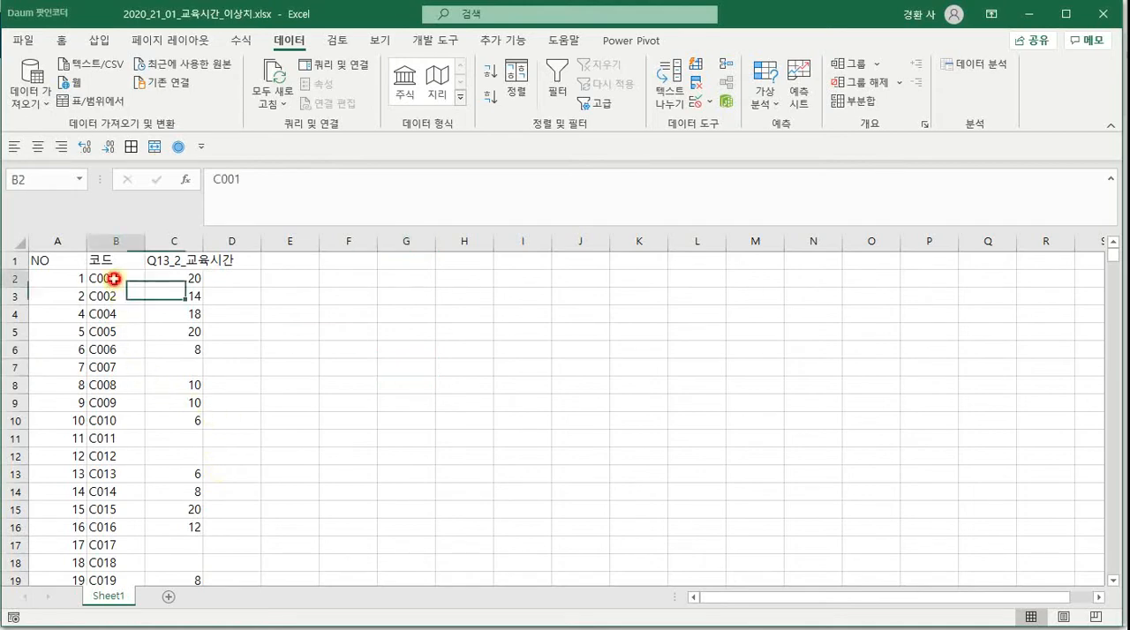
pyautogui.click(17, 242)
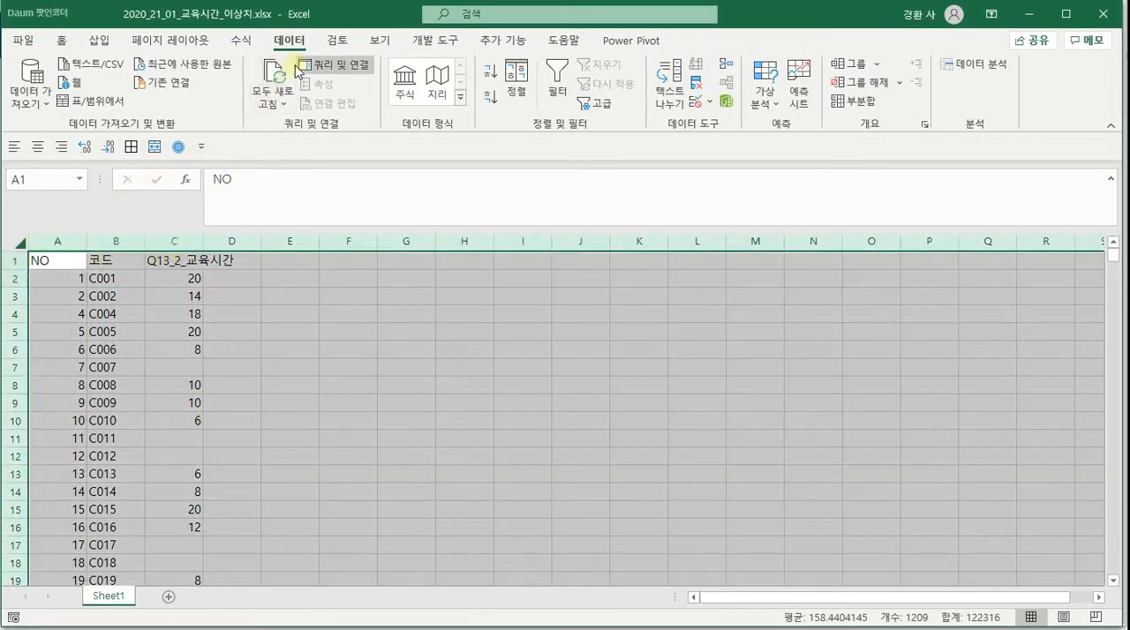
pyautogui.click(557, 84)
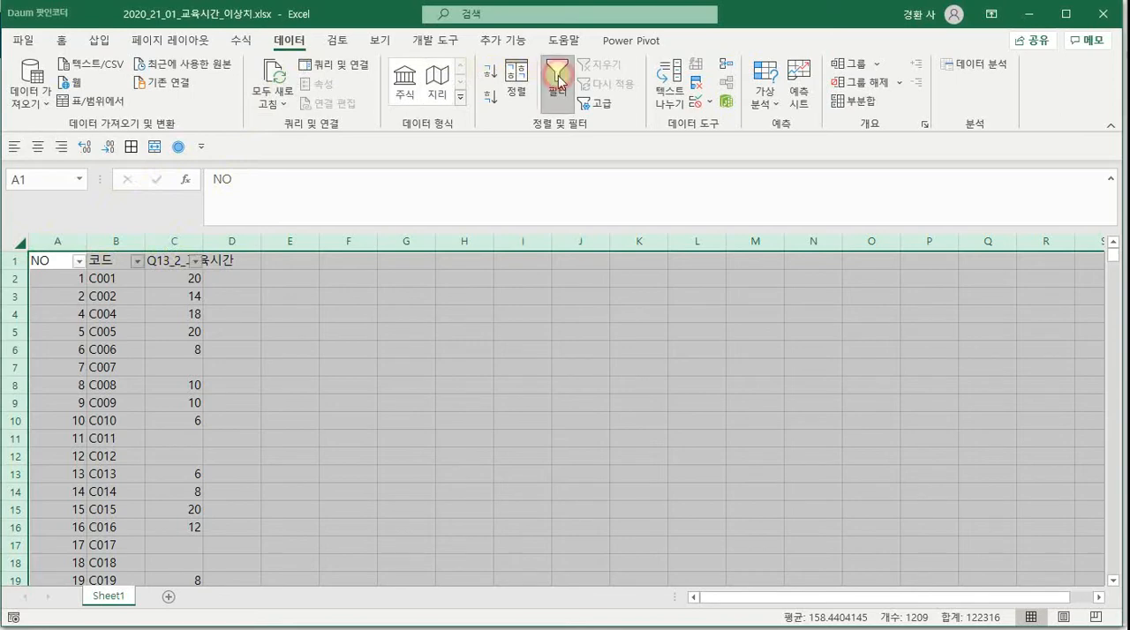
pyautogui.click(194, 261)
pyautogui.moveTo(189, 446); pyautogui.dragTo(189, 530)
pyautogui.click(33, 547)
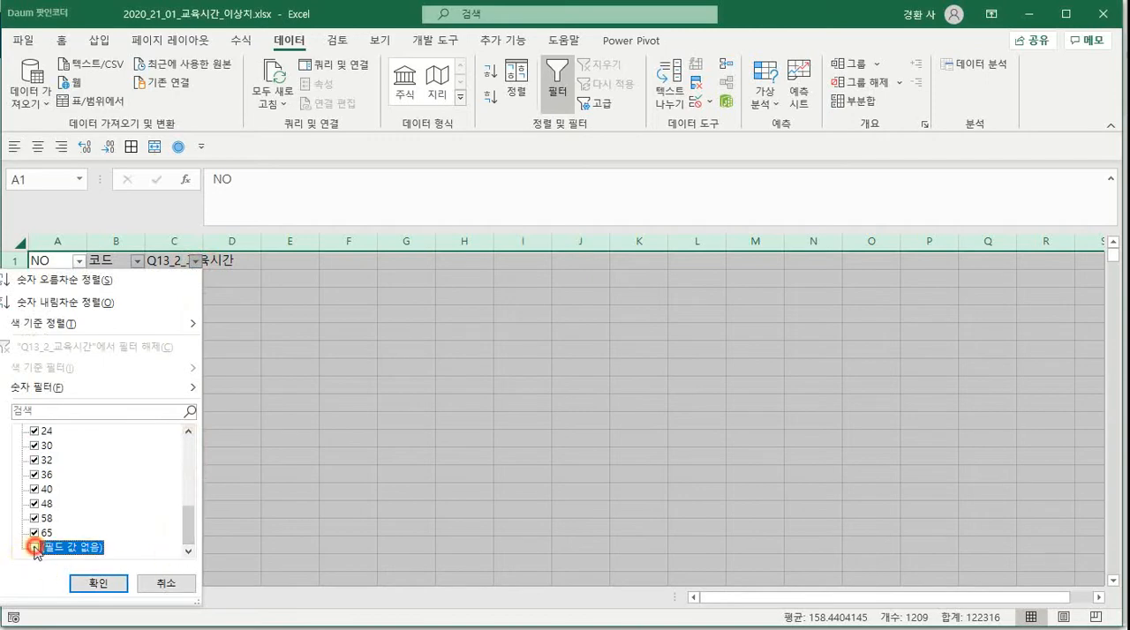
pyautogui.click(82, 582)
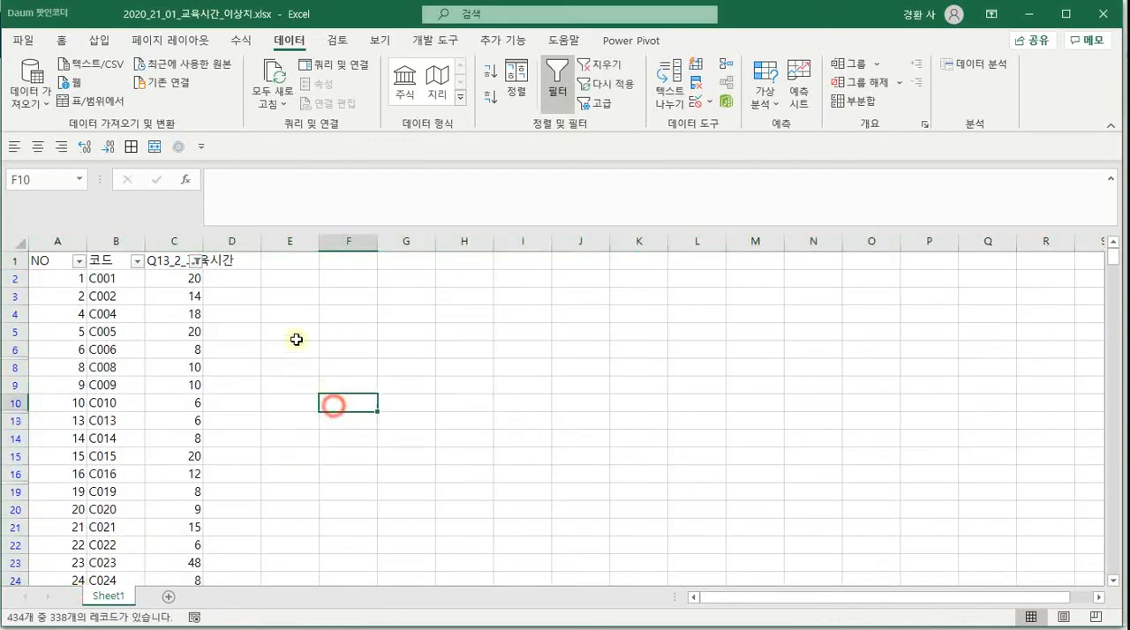
# Copy the filtered columns A to C into a new worksheet, starting at cell A1
pyautogui.click(330, 404)
pyautogui.moveTo(172, 240); pyautogui.dragTo(61, 239)
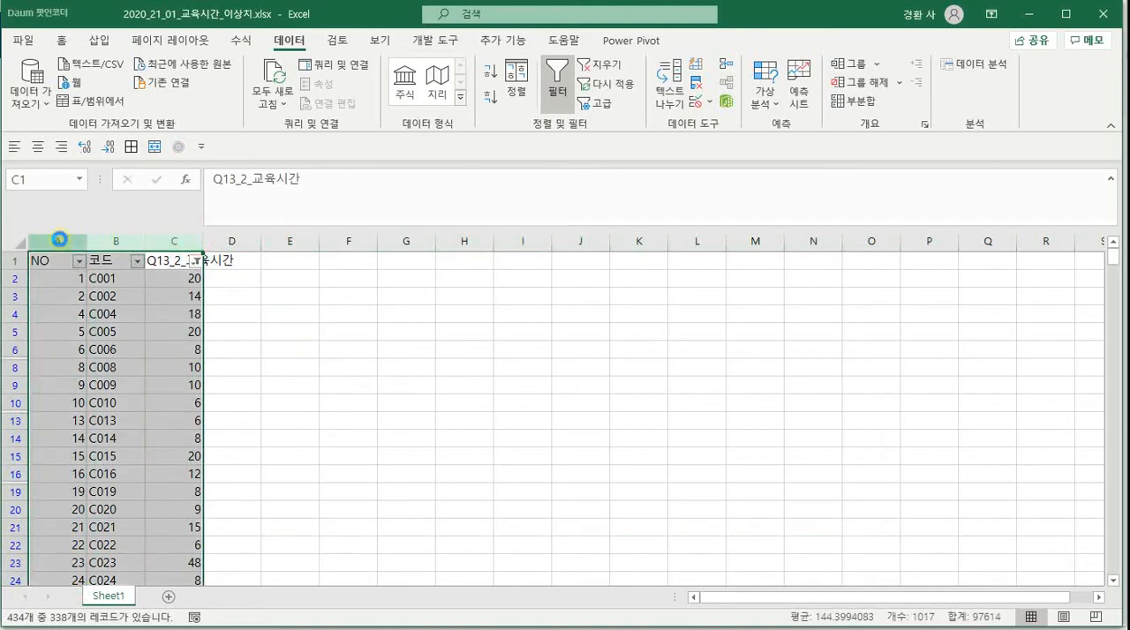
pyautogui.hotkey('ctrl', 'c')
pyautogui.click(168, 596)
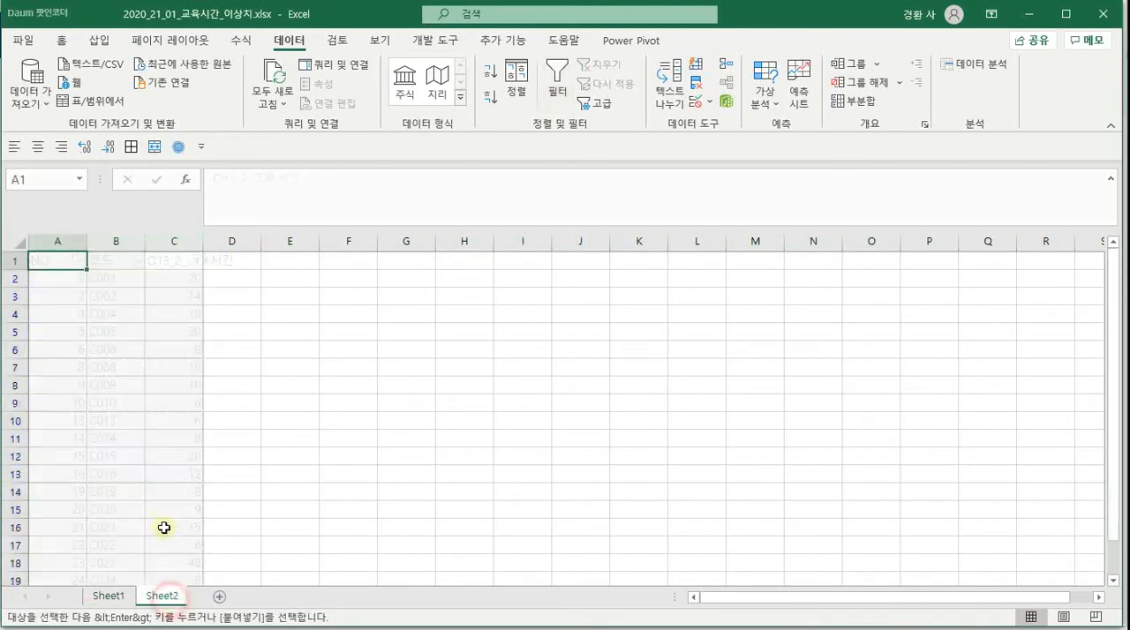
pyautogui.hotkey('ctrl', 'v')
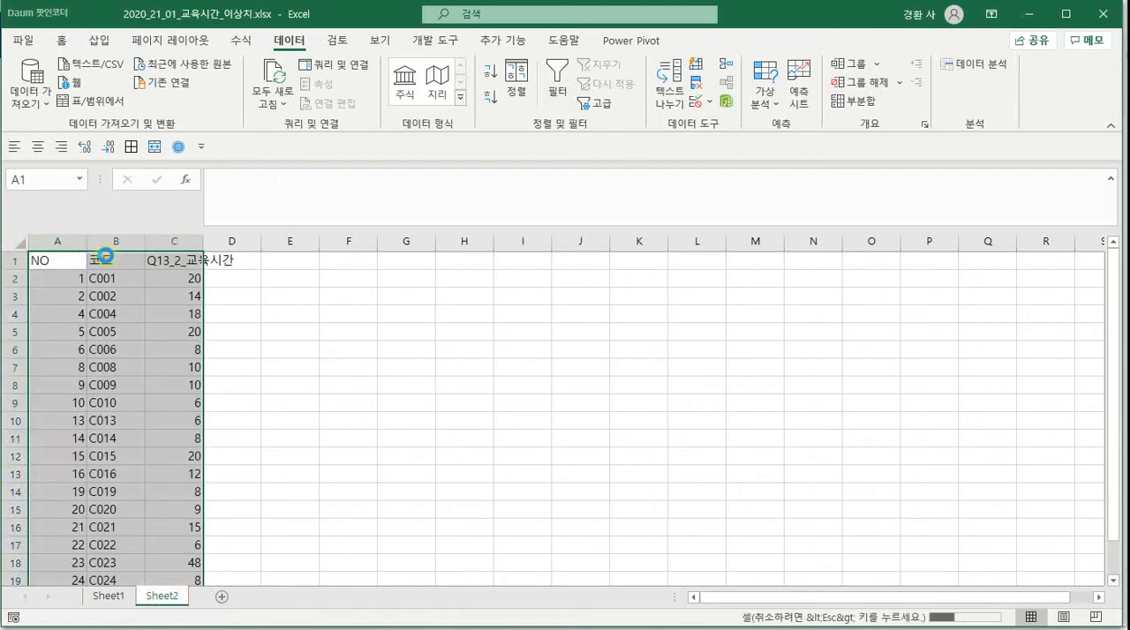
# Freeze the panes at cell B2 so the header row and the NO column stay in view
pyautogui.click(107, 278)
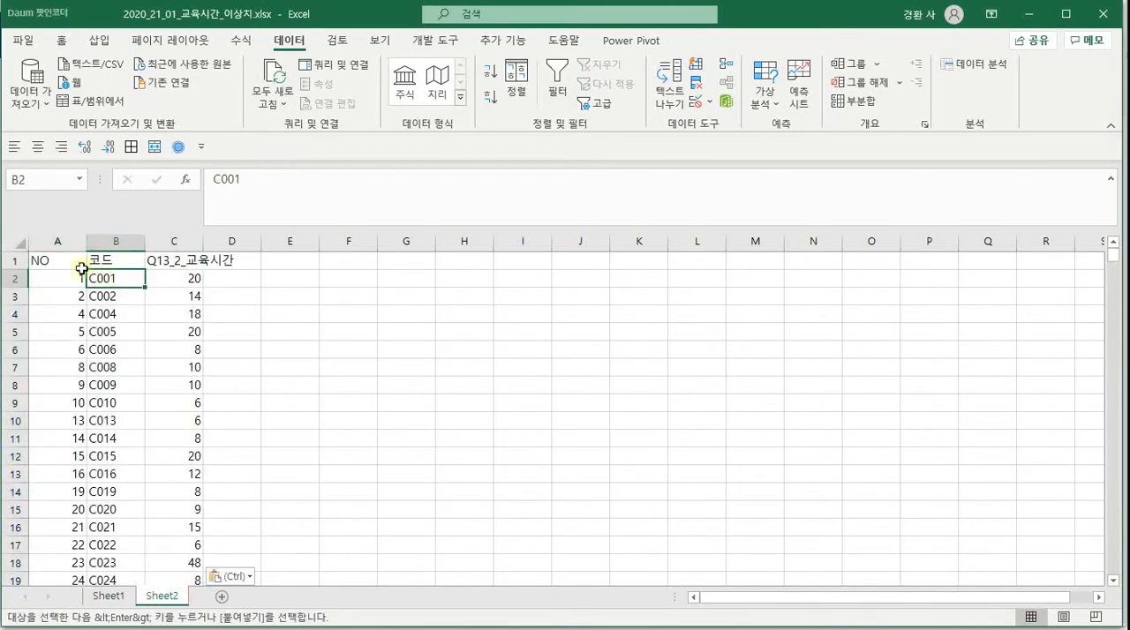
pyautogui.click(380, 39)
pyautogui.click(563, 99)
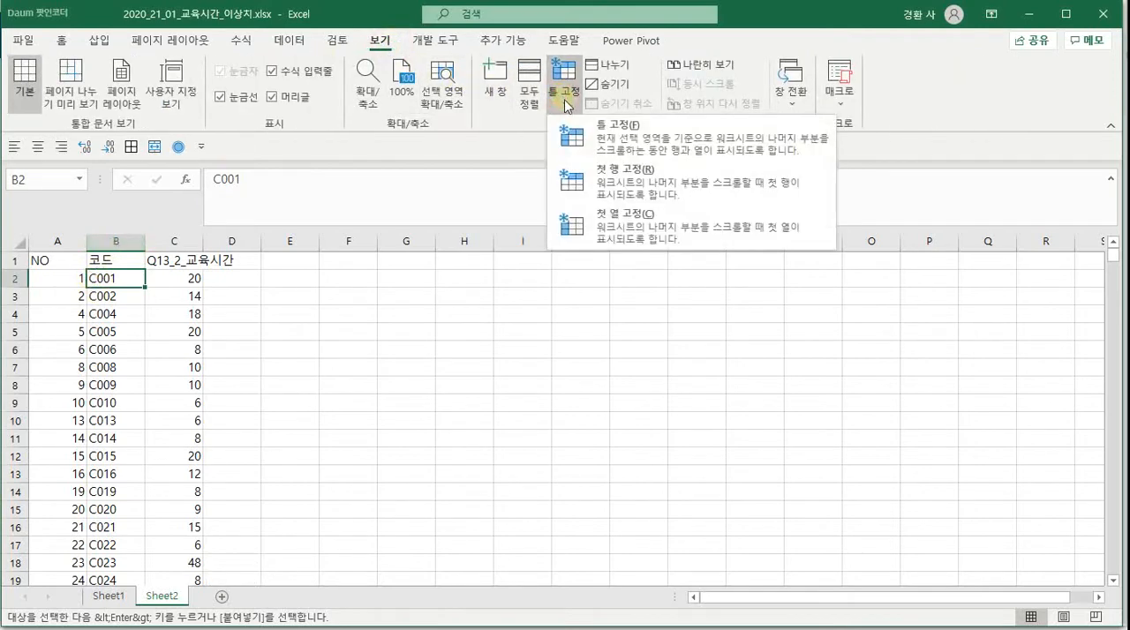
pyautogui.click(602, 137)
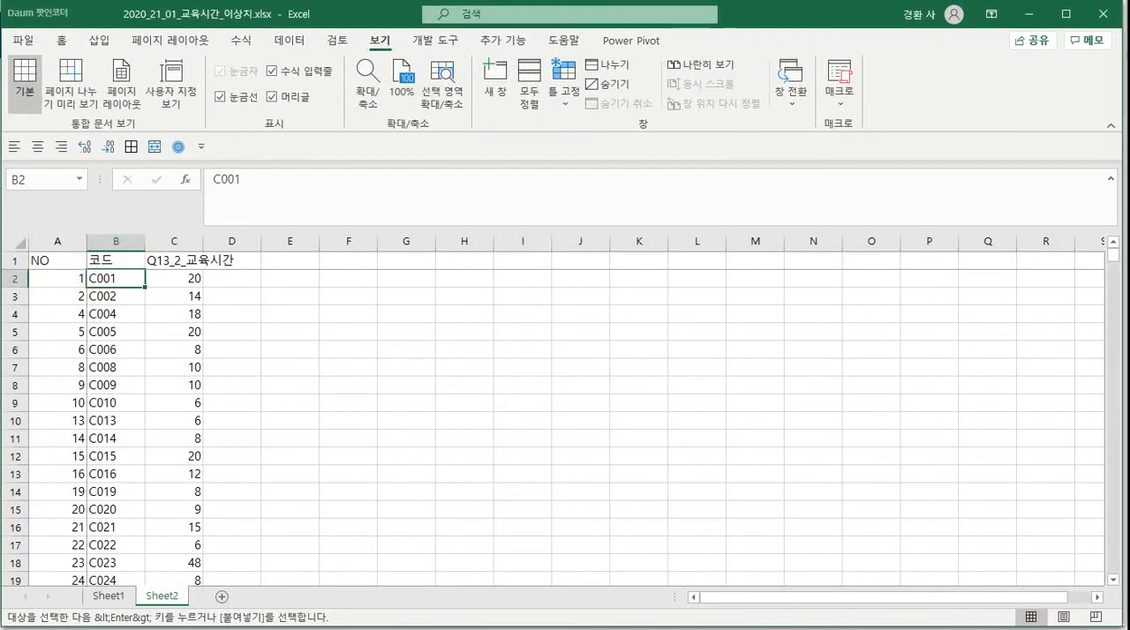
# Sort the Sheet2 data by Q13_2_교육시간 cell values in descending order and check both ends of the sorted column
pyautogui.click(187, 238)
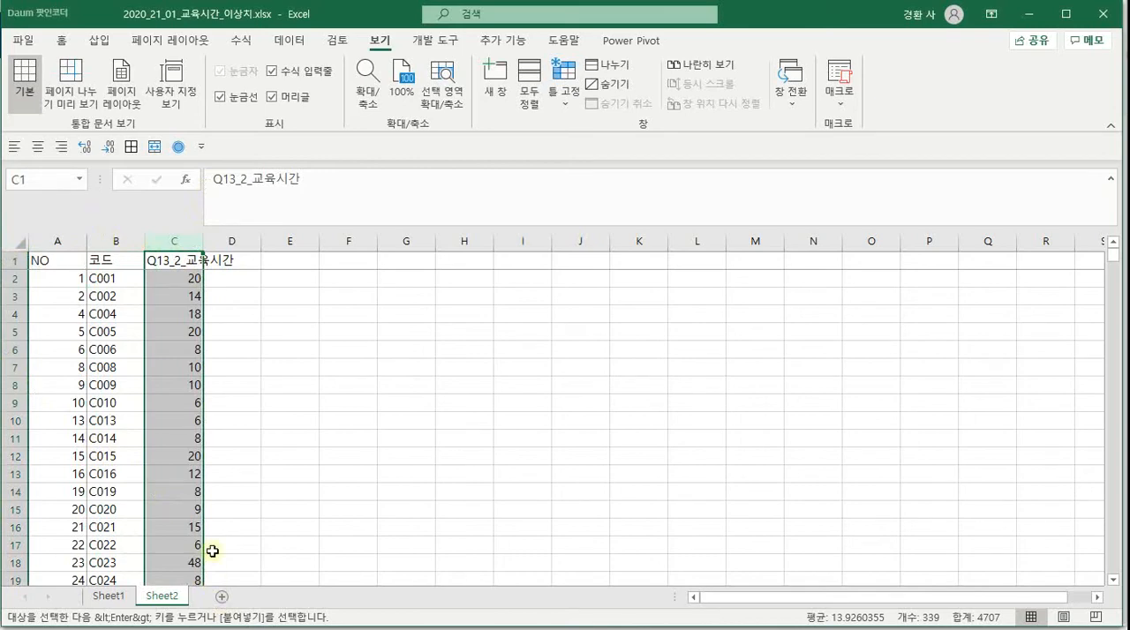
pyautogui.click(19, 244)
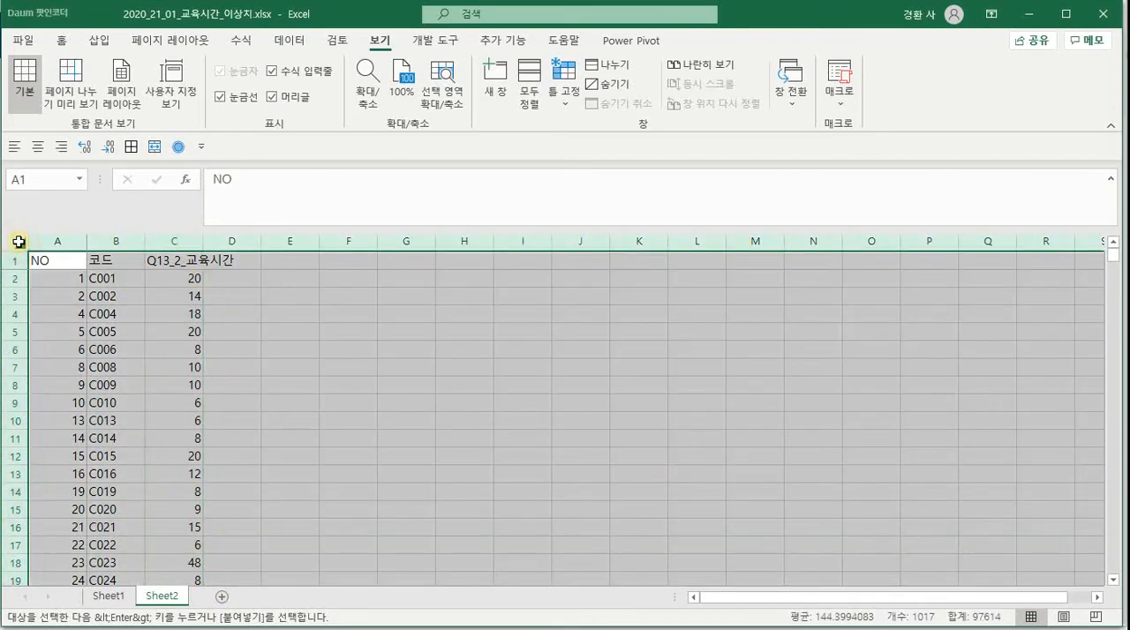
pyautogui.click(289, 41)
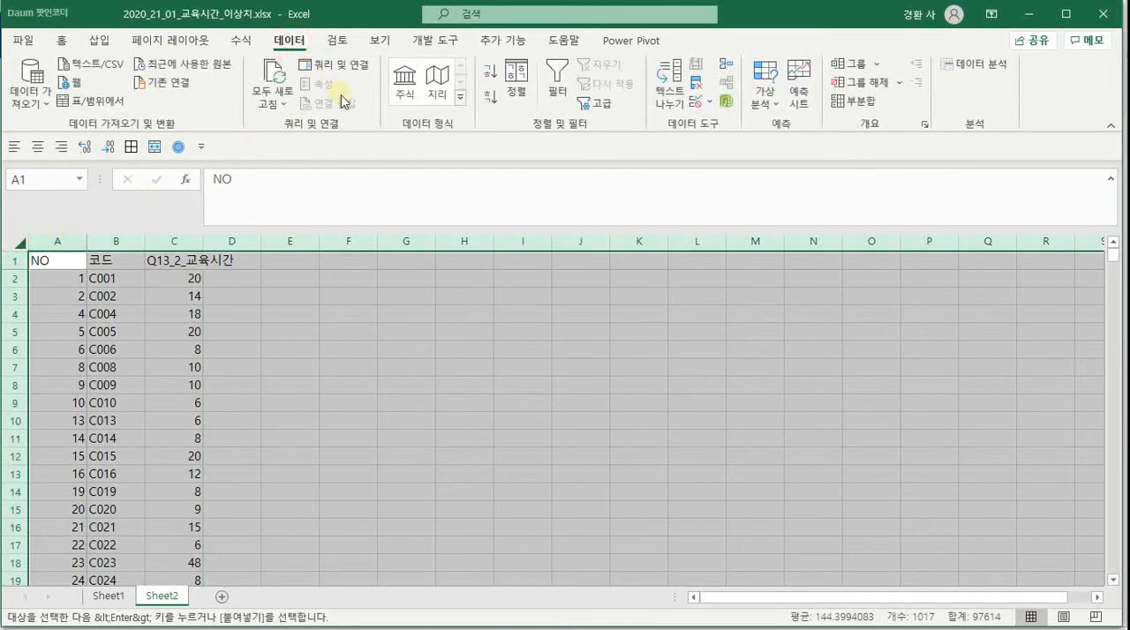
pyautogui.click(516, 81)
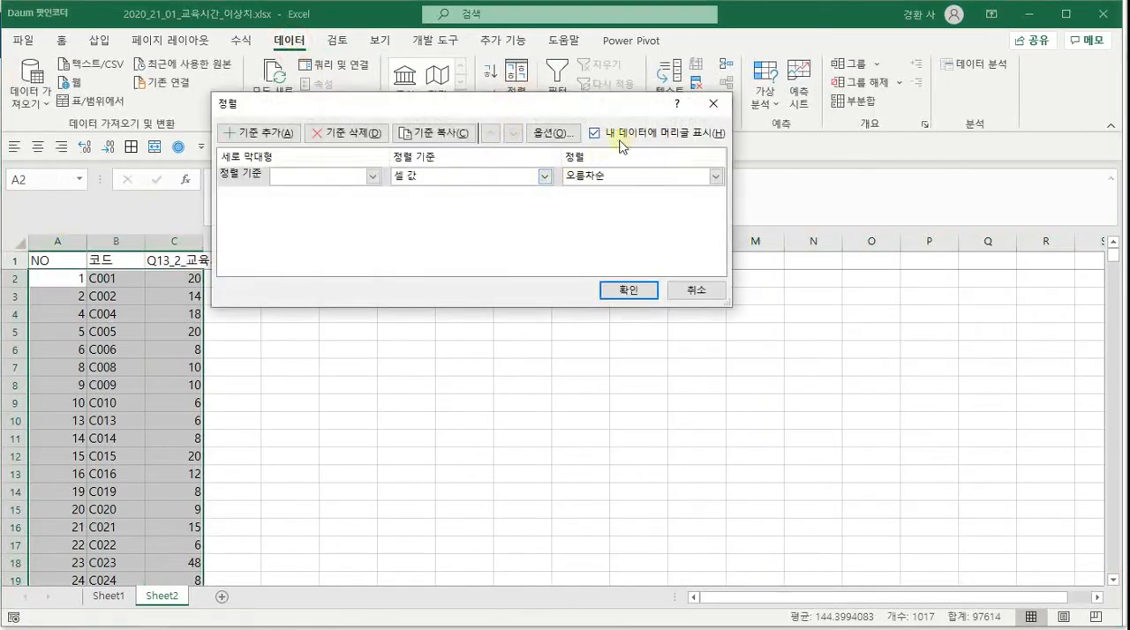
pyautogui.click(373, 177)
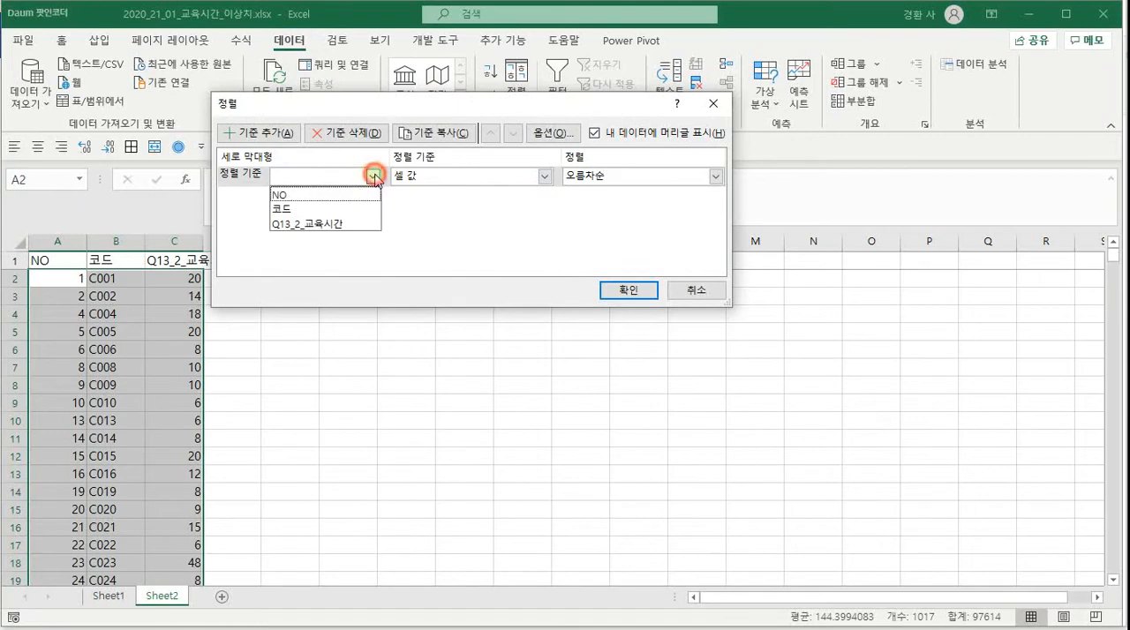
pyautogui.click(351, 223)
pyautogui.click(643, 176)
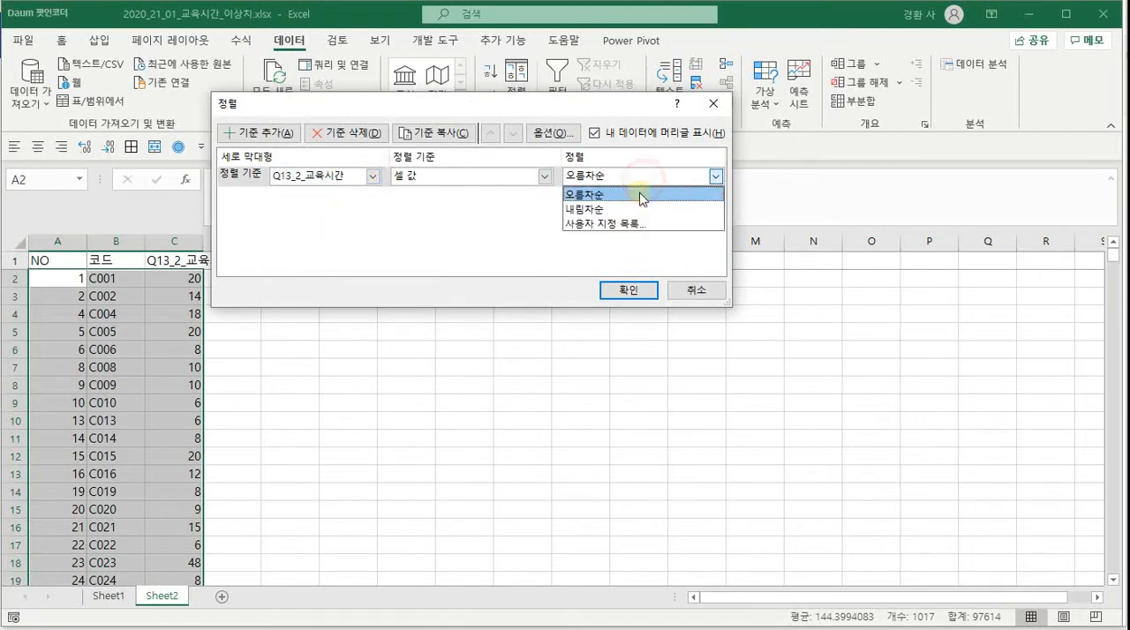
pyautogui.click(637, 210)
pyautogui.click(627, 289)
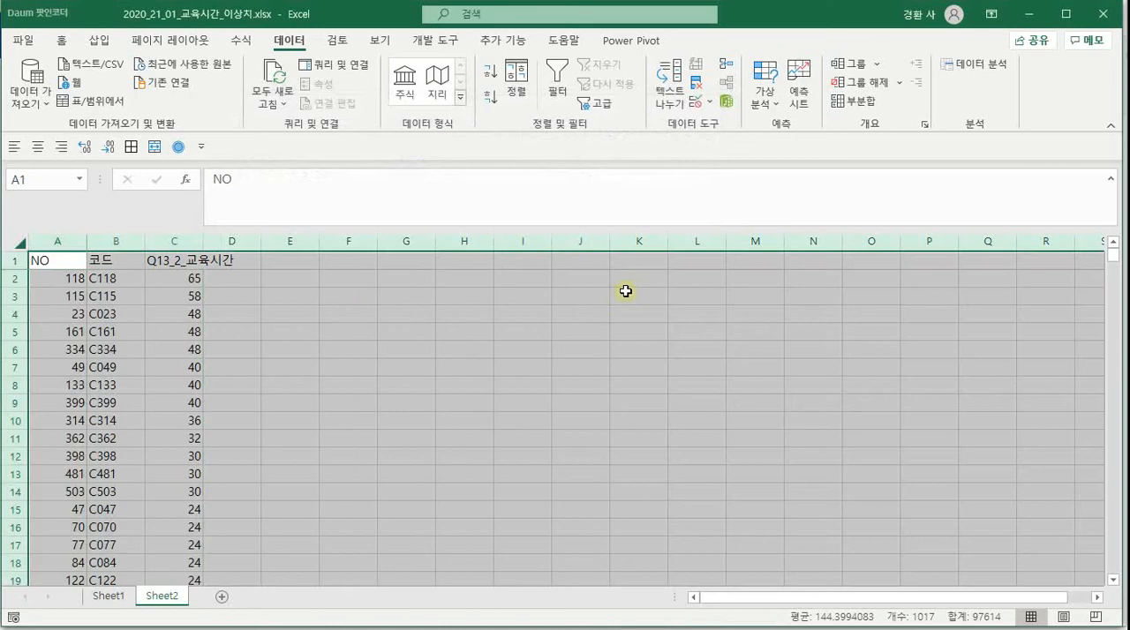
pyautogui.click(284, 311)
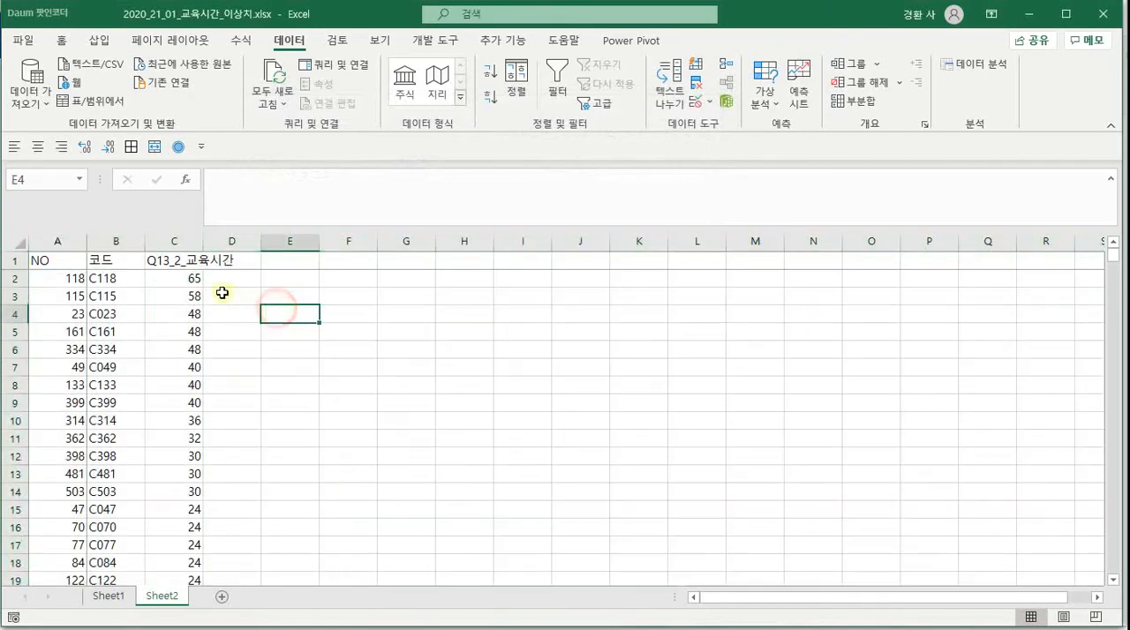
pyautogui.click(181, 279)
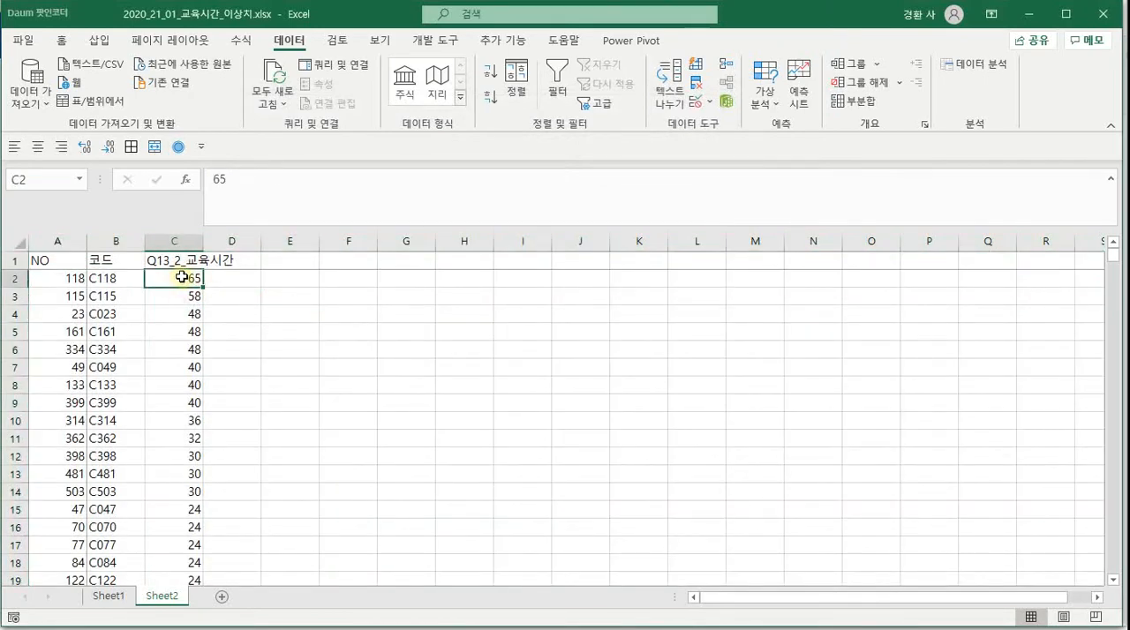
pyautogui.hotkey('ctrl', 'Down')
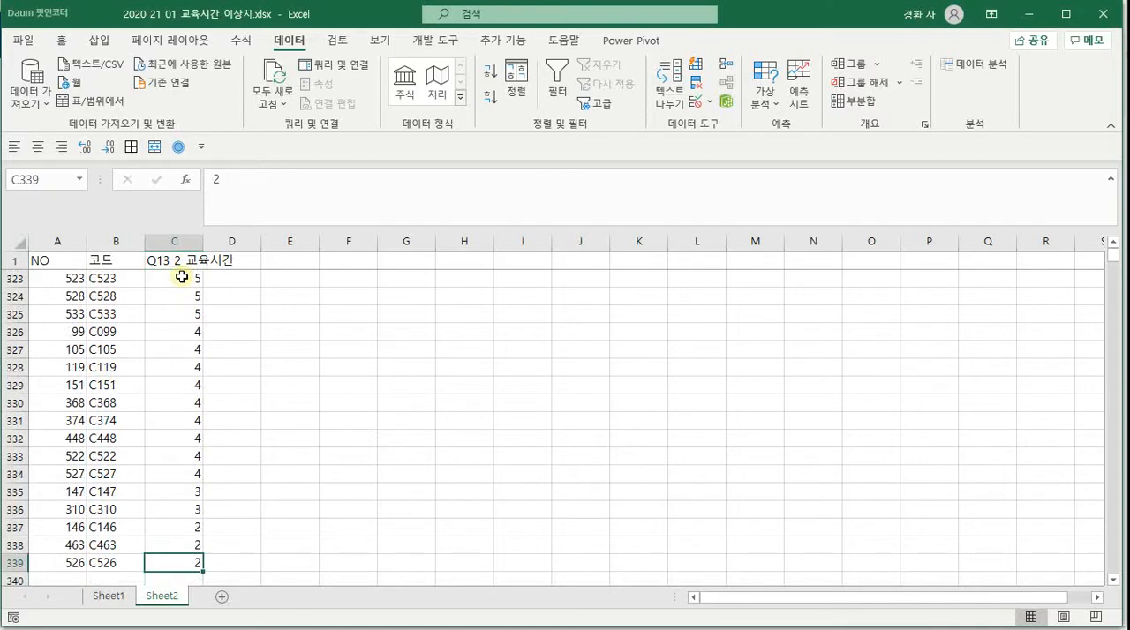
pyautogui.hotkey('ctrl', 'Up')
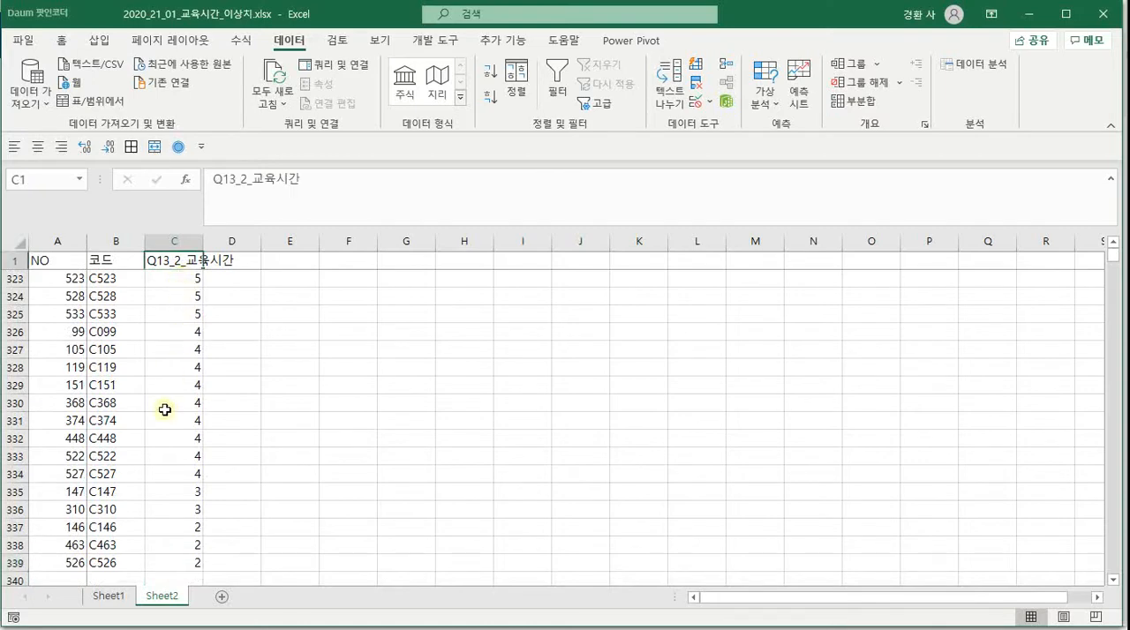
# Rename the Sheet2 worksheet as 정렬
pyautogui.doubleClick(161, 596)
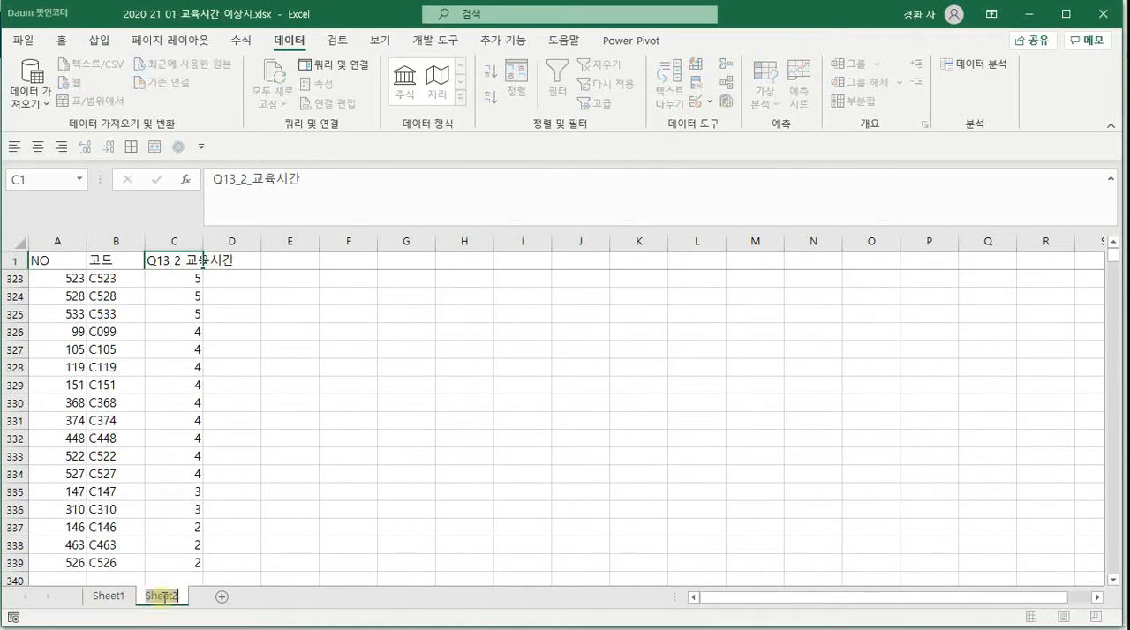
pyautogui.write('w')
pyautogui.press('BackSpace')
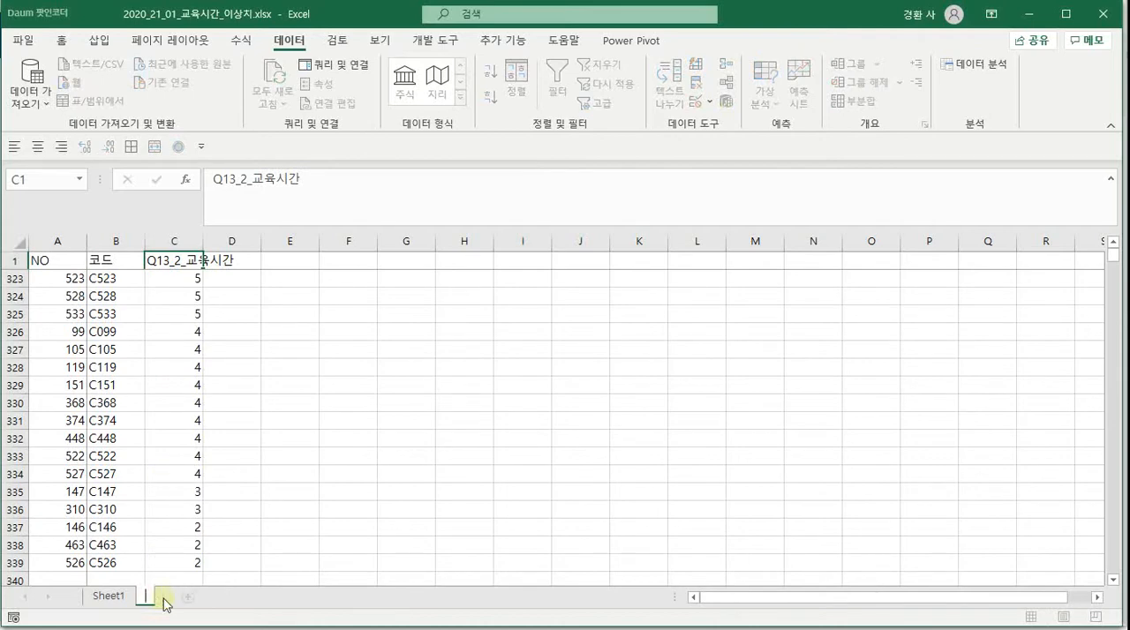
pyautogui.write('정렬')
pyautogui.press('Return')
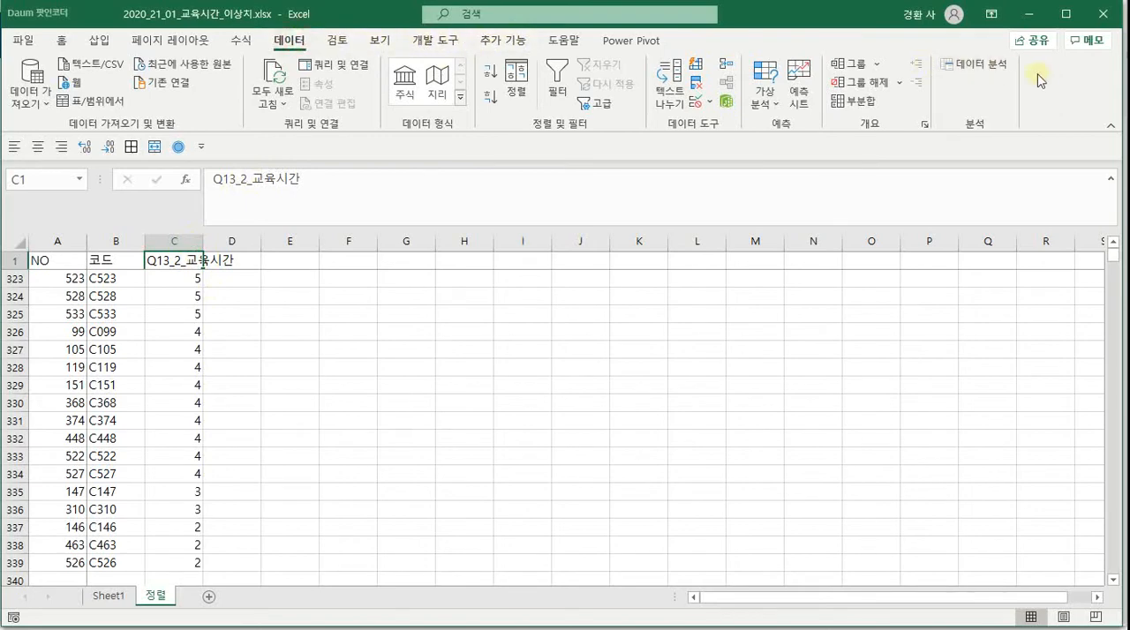
# Run the 기술 통계법 analysis on column C with first-row labels and summary statistics, output to a new worksheet
pyautogui.click(979, 68)
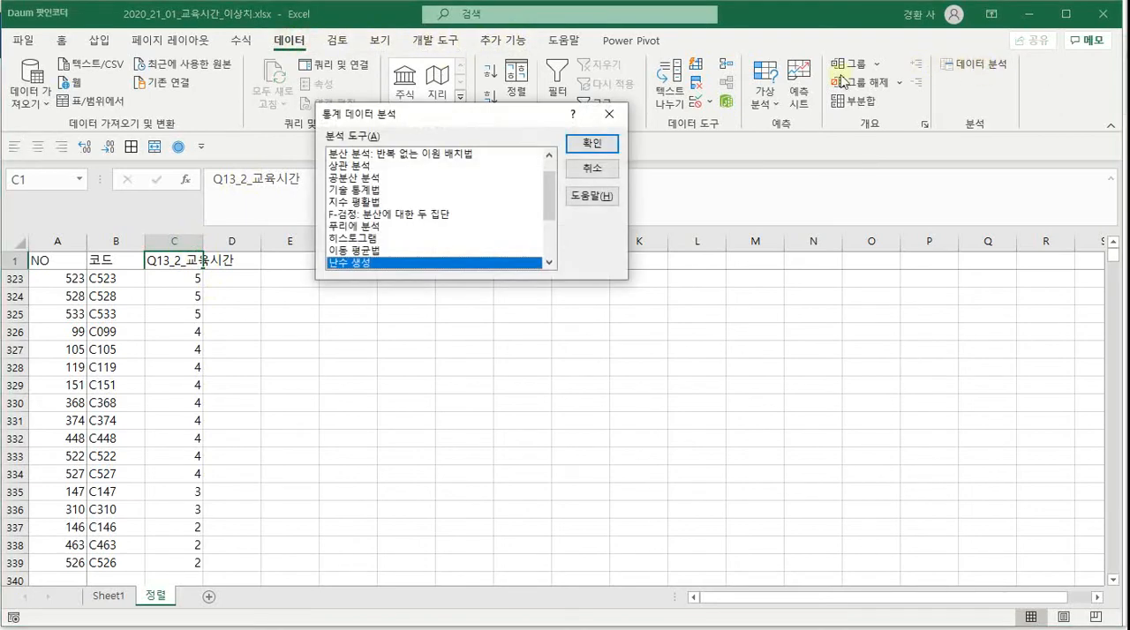
pyautogui.moveTo(556, 209); pyautogui.dragTo(552, 175)
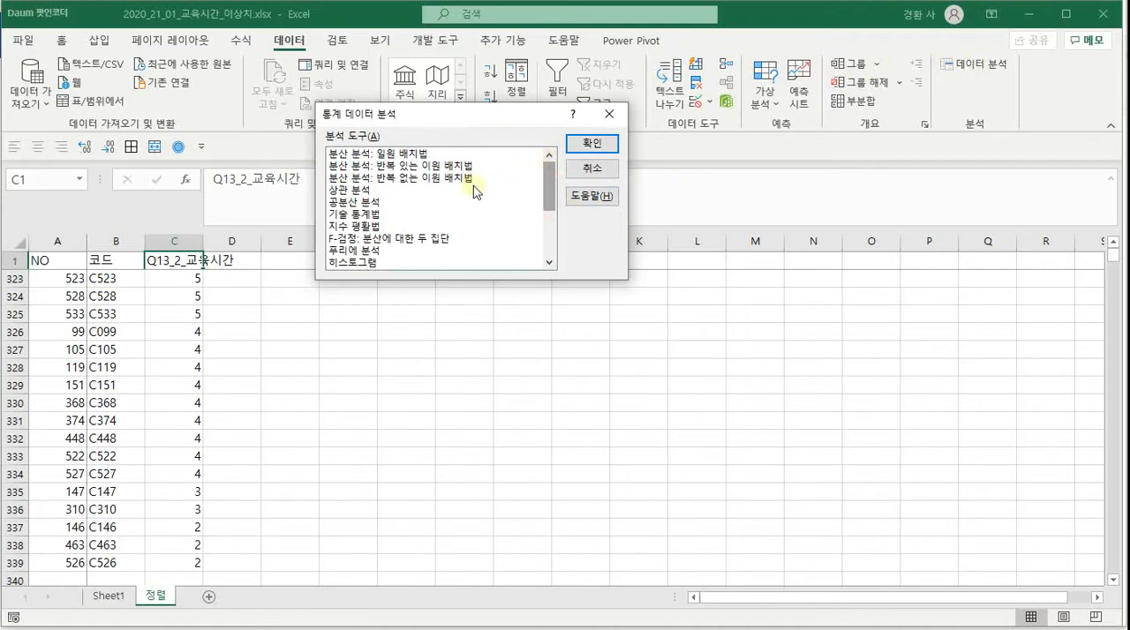
pyautogui.click(368, 214)
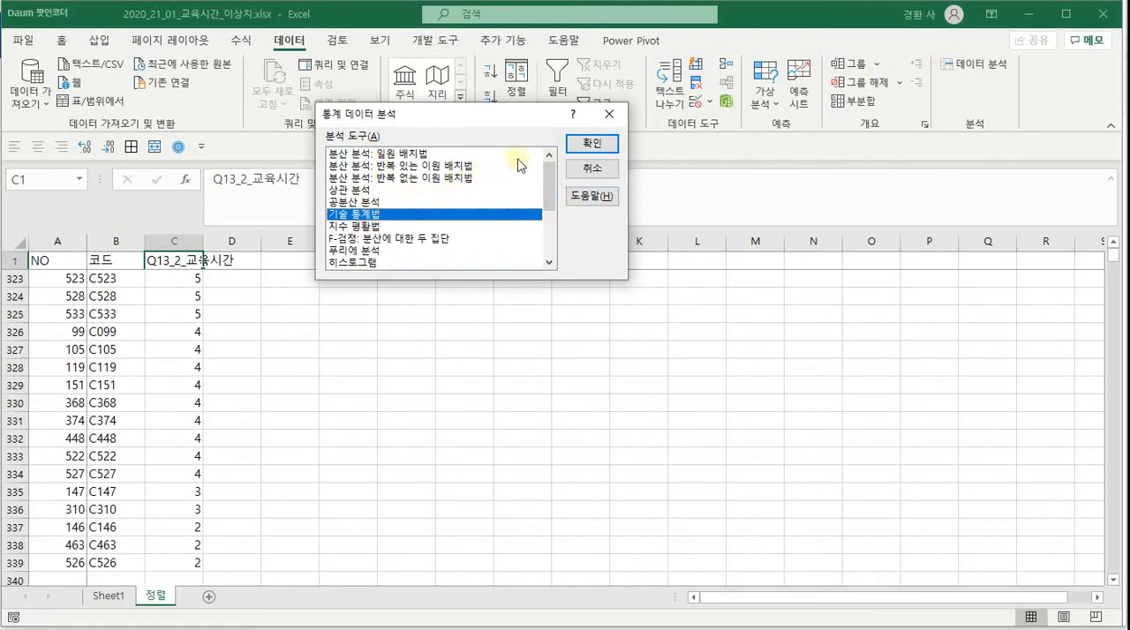
pyautogui.click(590, 145)
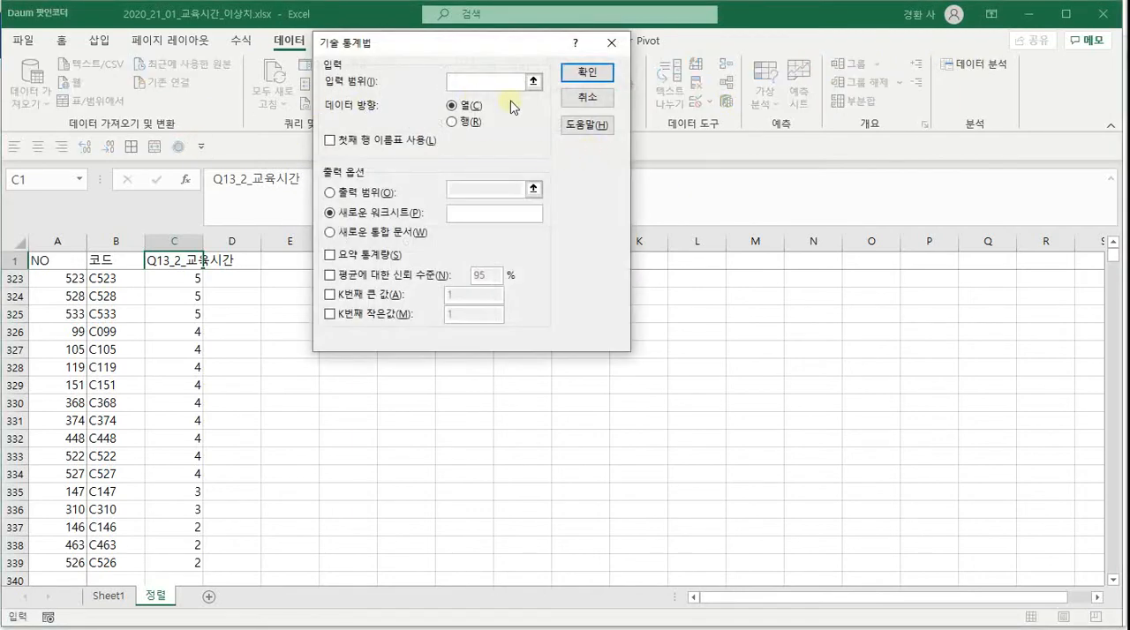
pyautogui.click(533, 81)
pyautogui.click(186, 237)
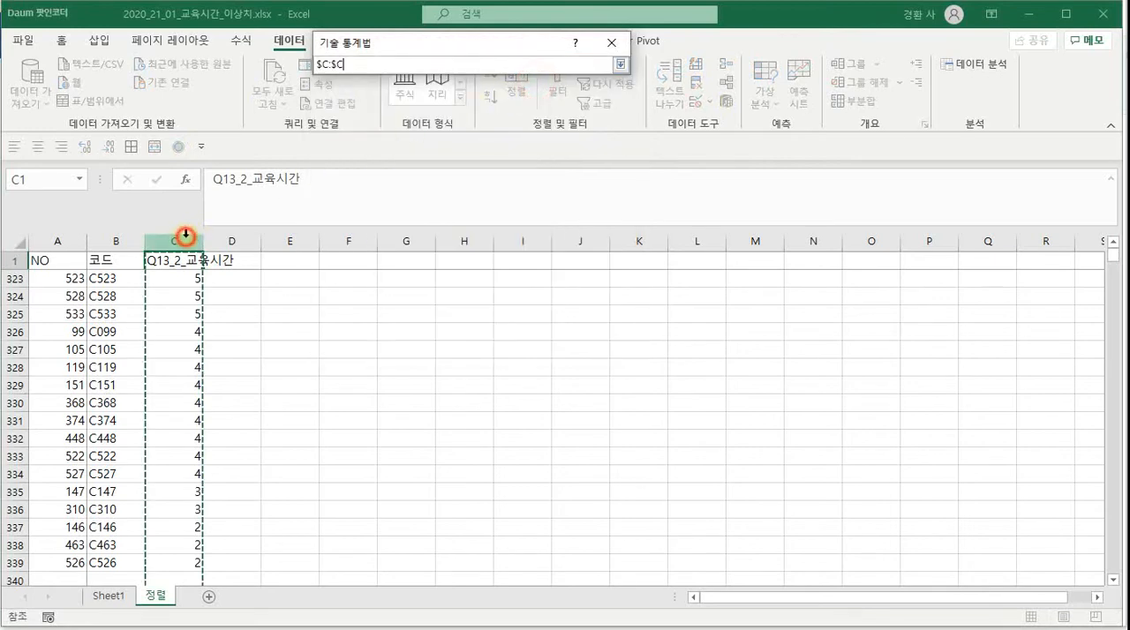
pyautogui.click(619, 65)
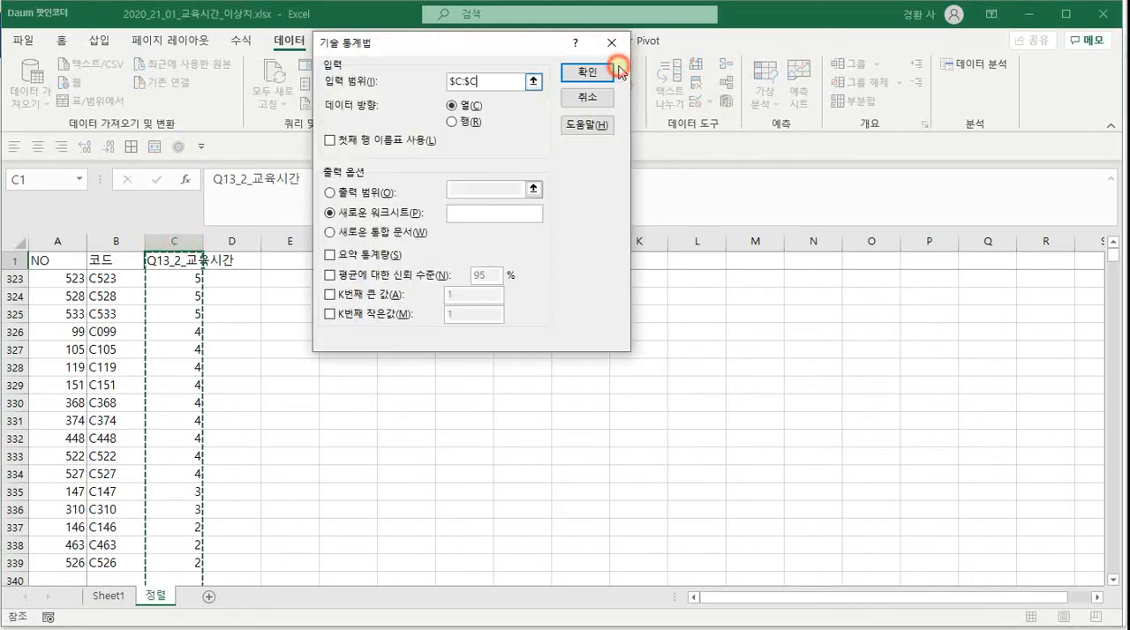
pyautogui.click(339, 142)
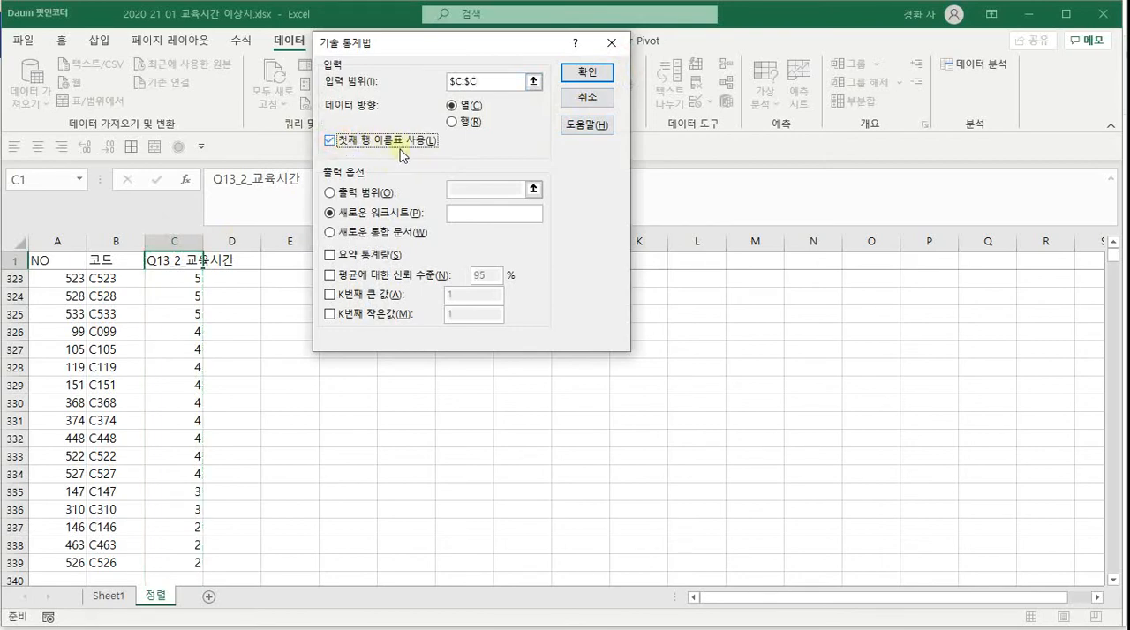
pyautogui.click(364, 255)
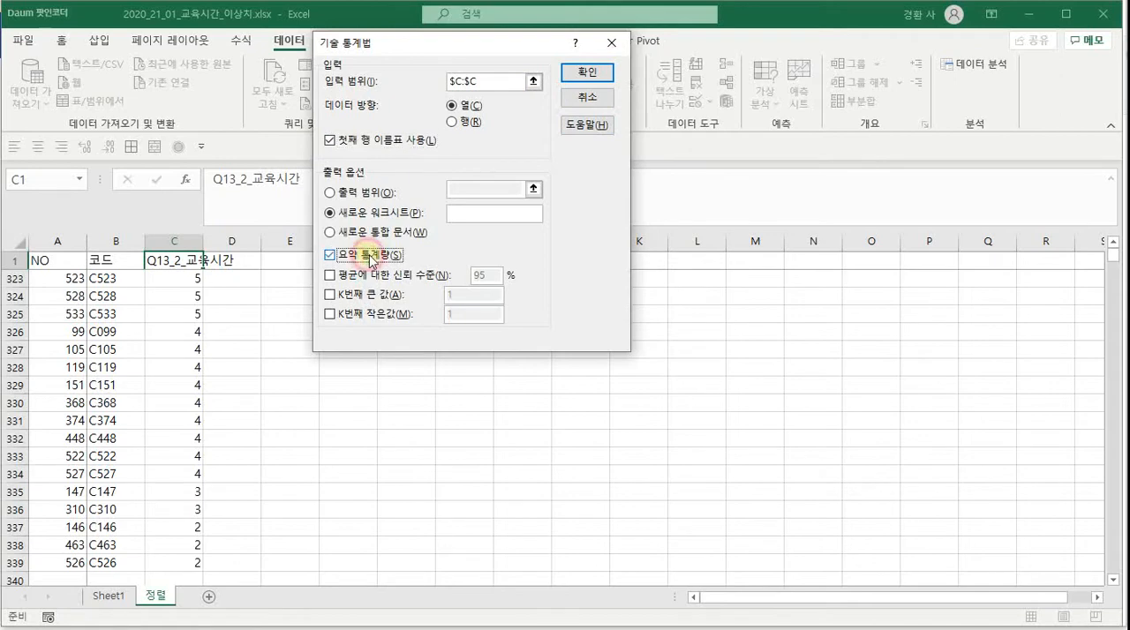
pyautogui.click(587, 74)
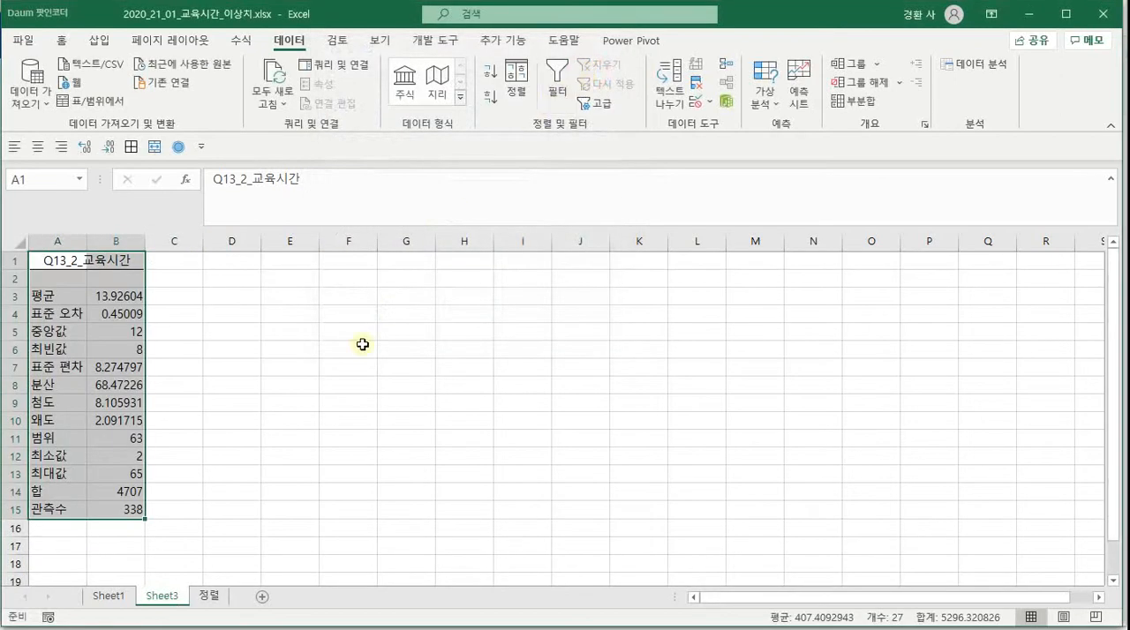
# Examine the mean, median, standard deviation, skewness and kurtosis in the Q13_2_교육시간 summary statistics
pyautogui.click(119, 295)
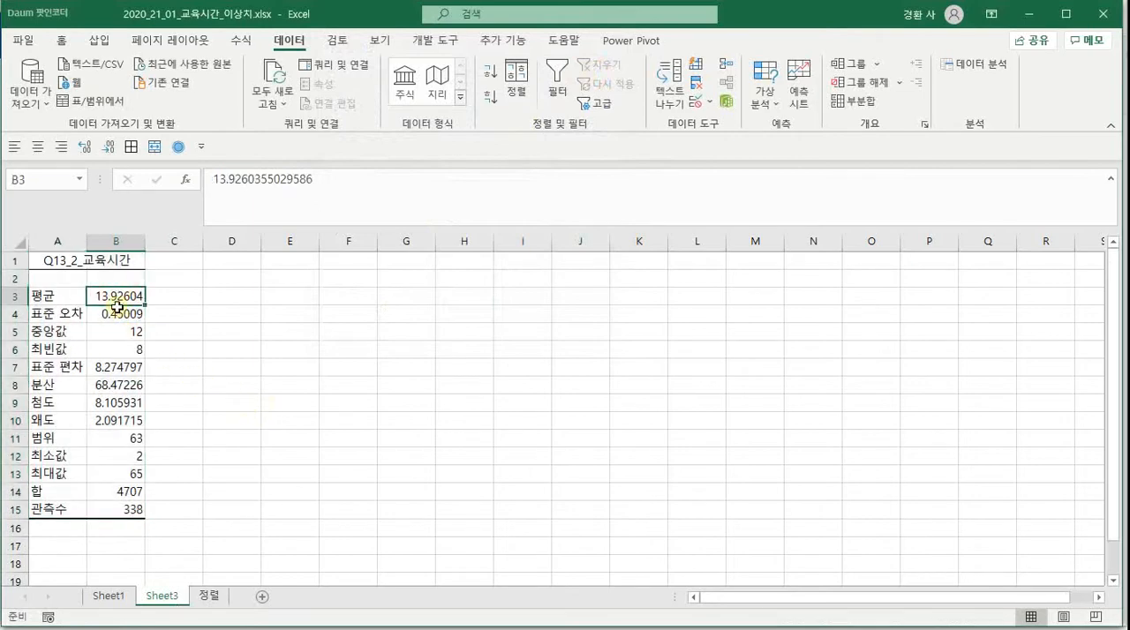
pyautogui.click(118, 329)
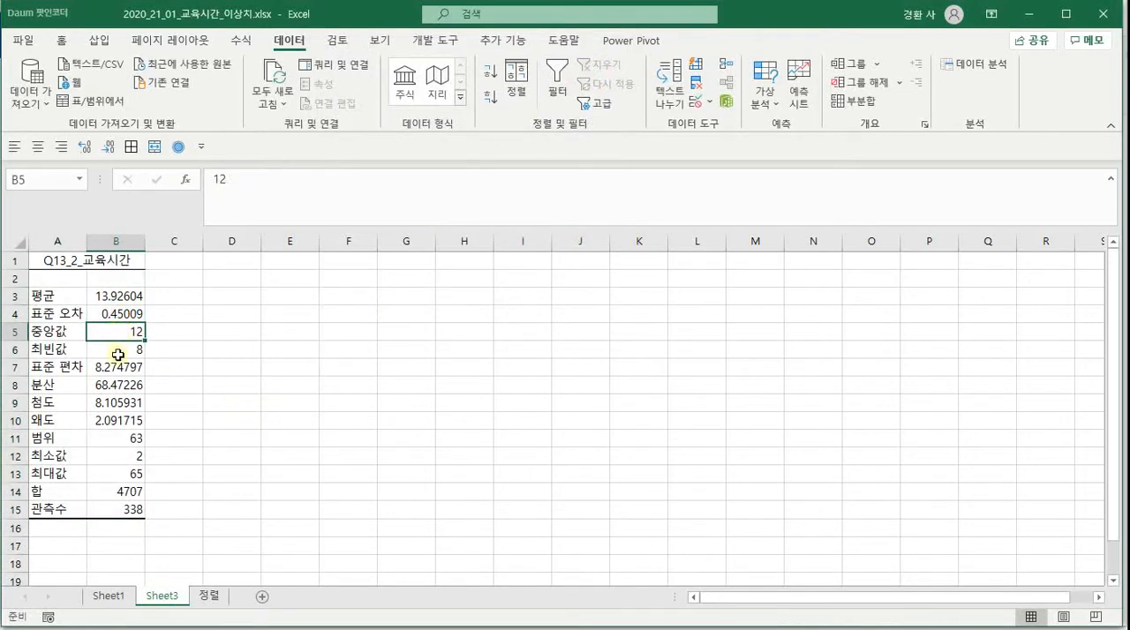
pyautogui.click(118, 366)
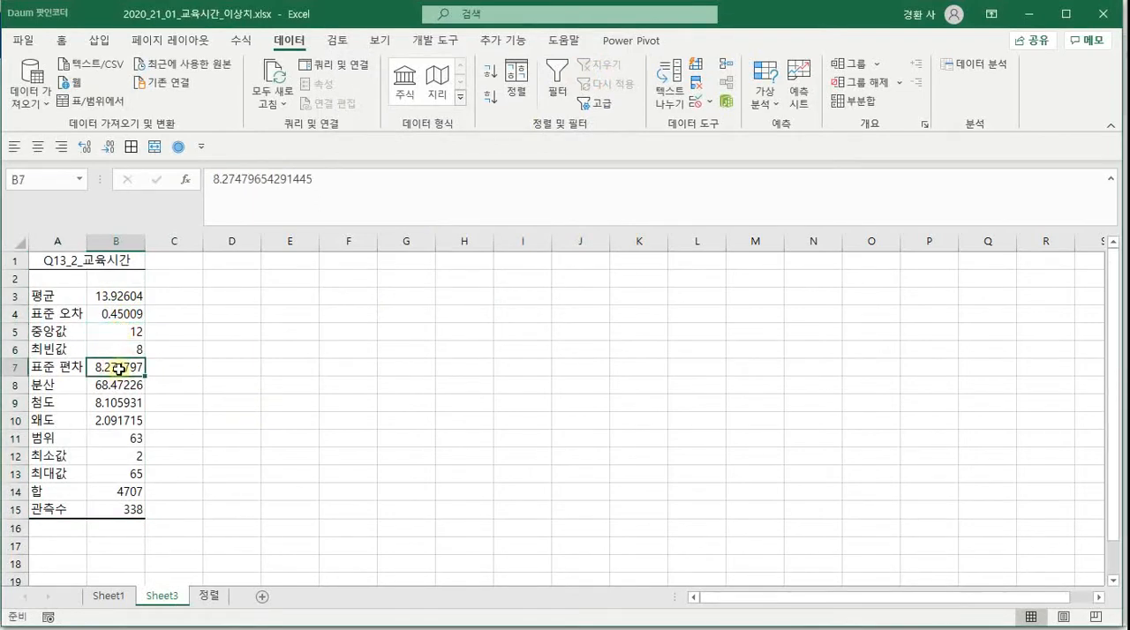
pyautogui.click(113, 415)
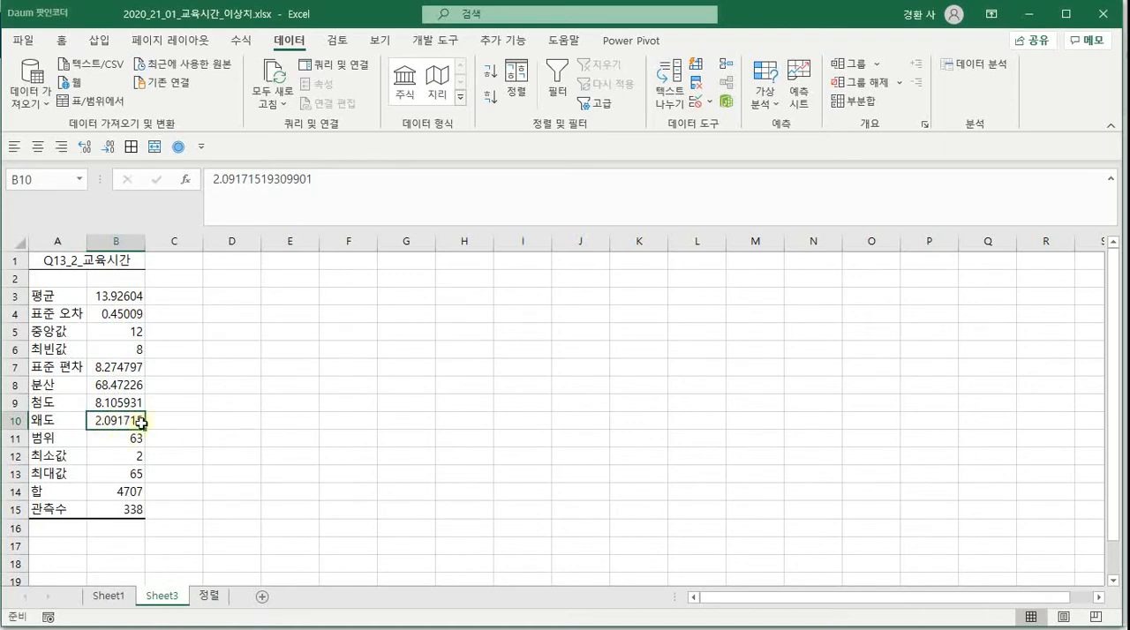
pyautogui.click(120, 402)
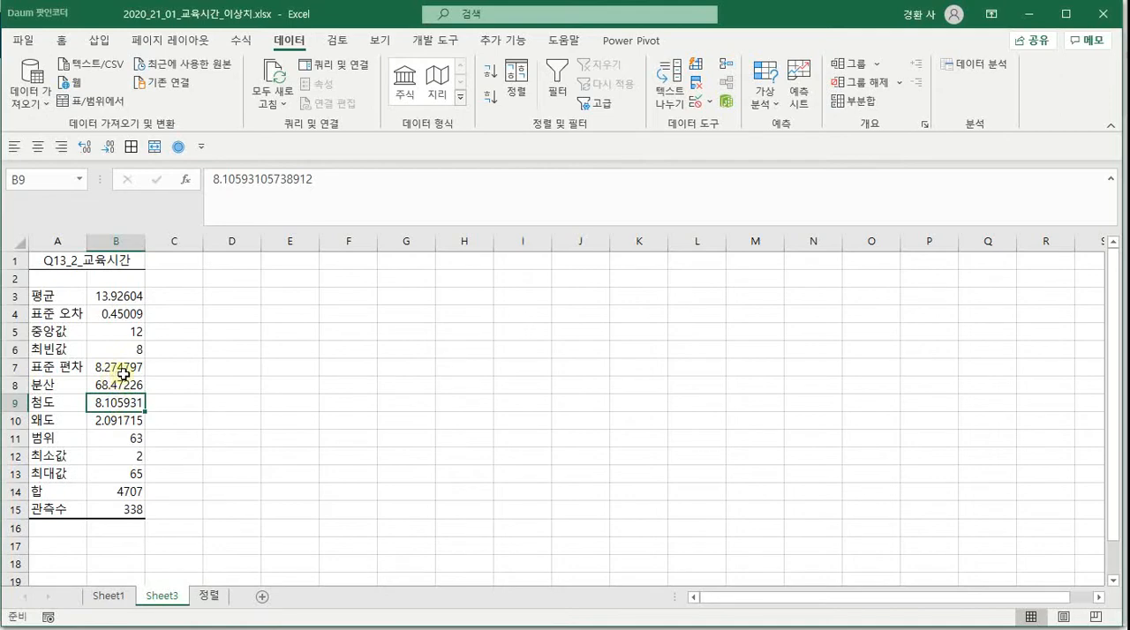
# Calculate the coefficient of variation in cell B17 by dividing the standard deviation by the mean with =B7/B3
pyautogui.click(112, 544)
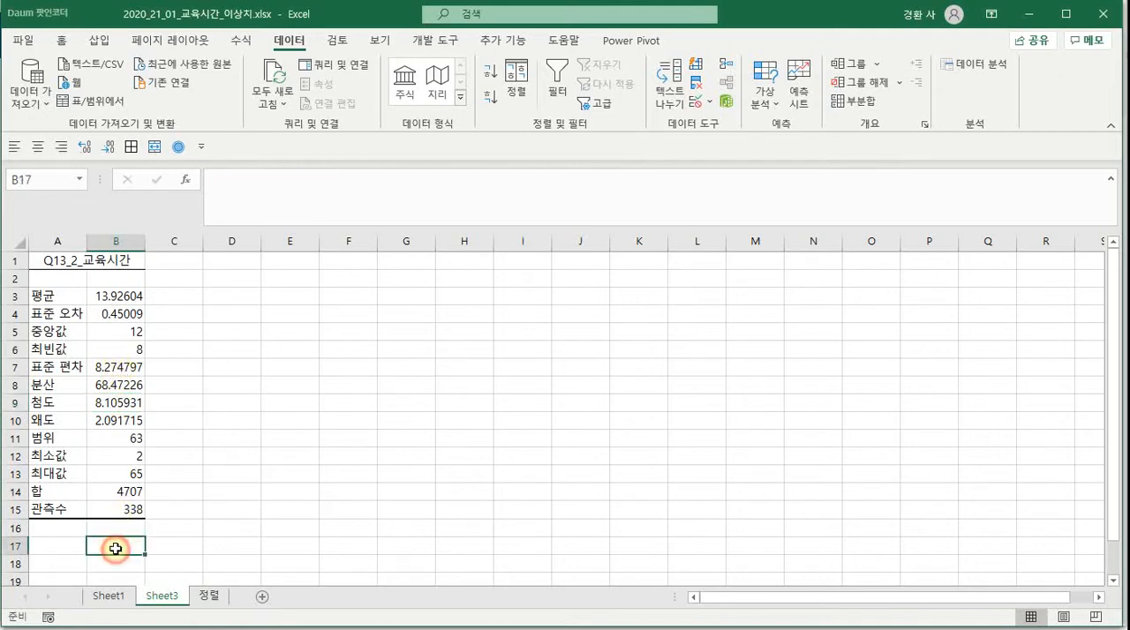
pyautogui.write('=')
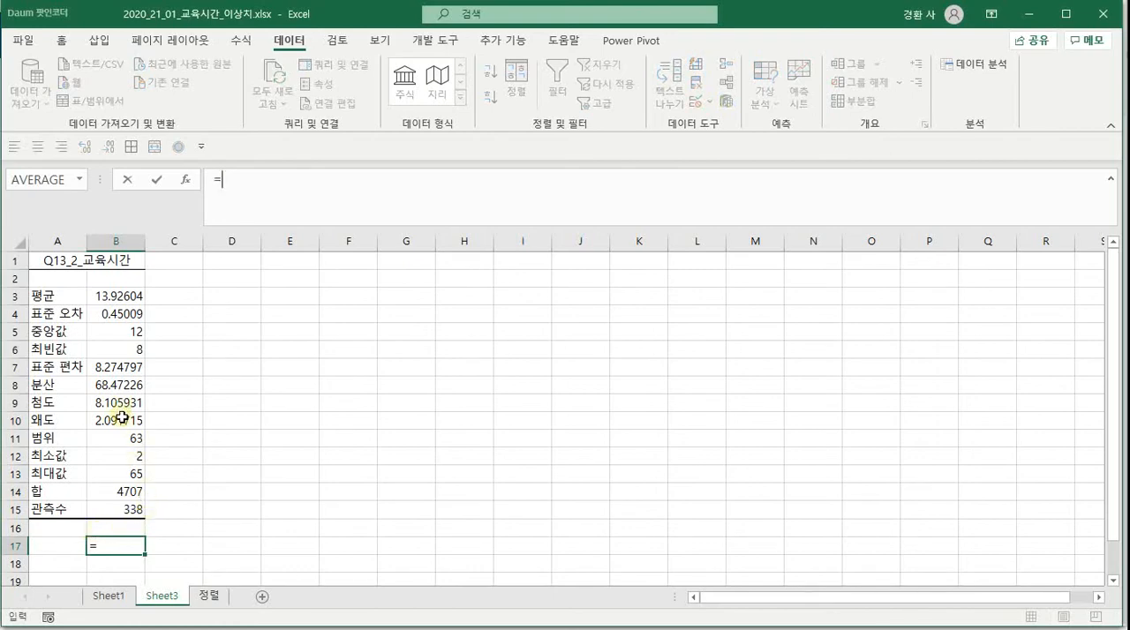
pyautogui.click(121, 364)
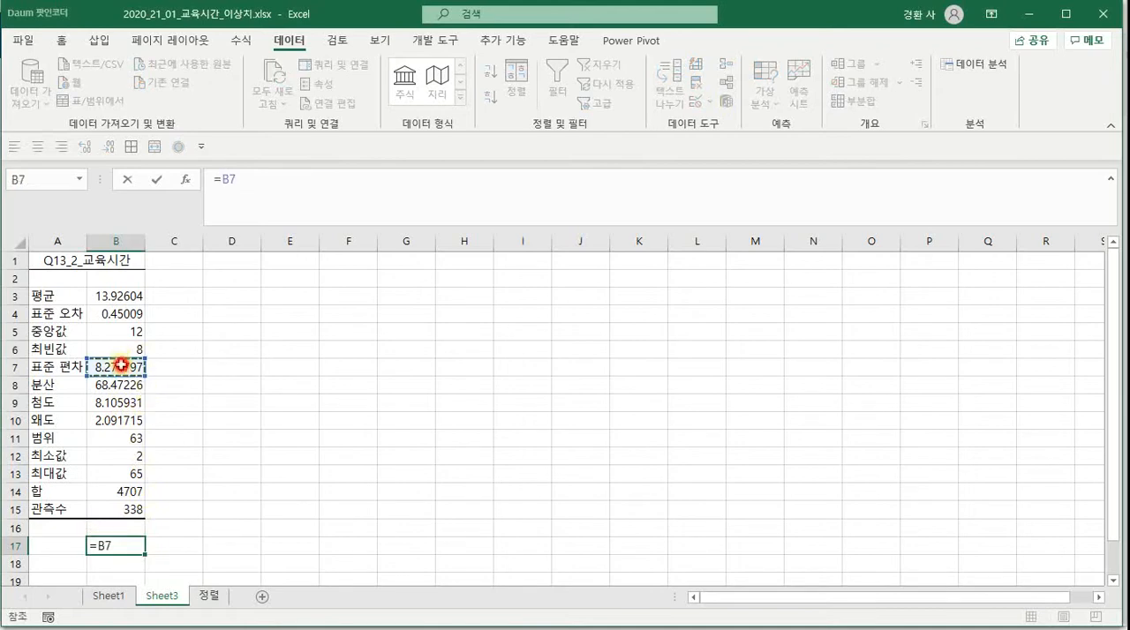
pyautogui.write('/')
pyautogui.click(124, 296)
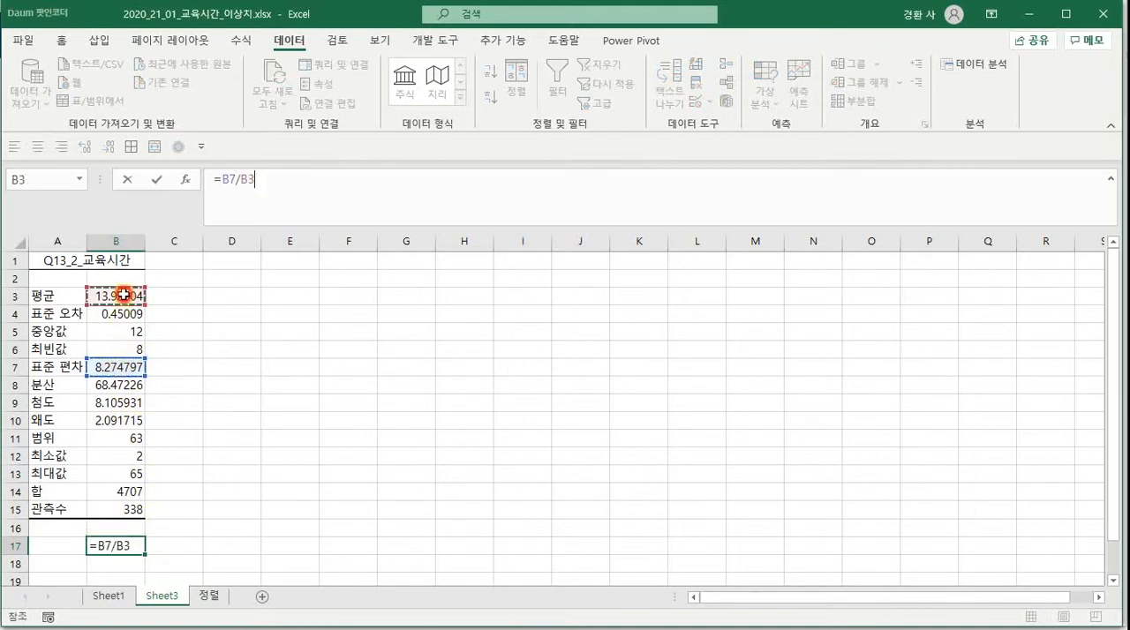
pyautogui.press('Return')
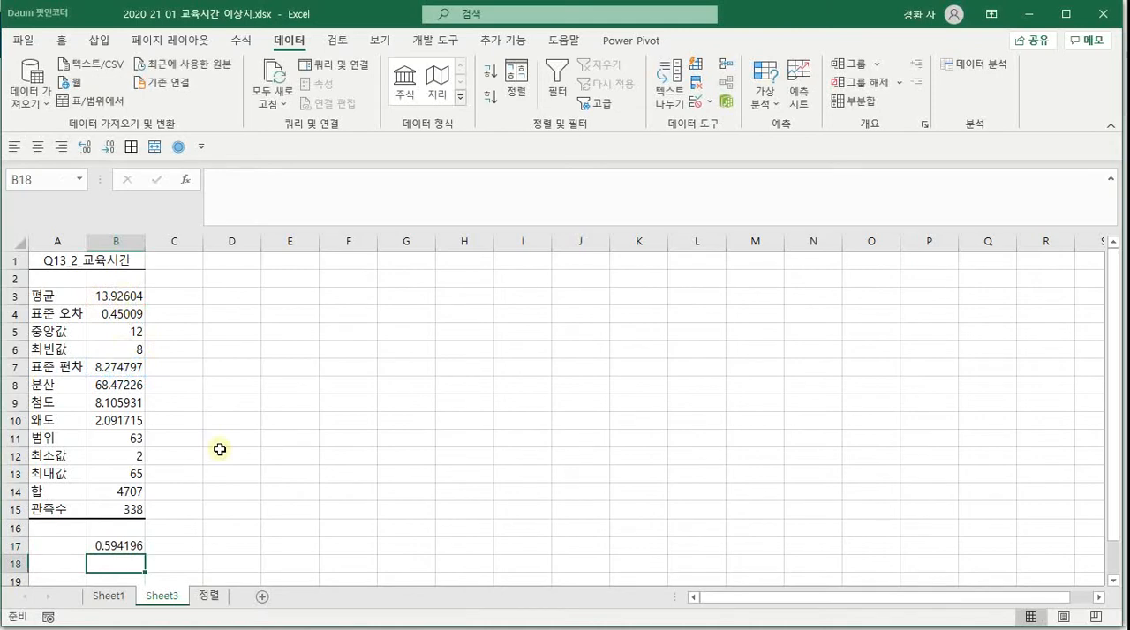
# Label the coefficient of variation by entering 변동계수 in cell A17
pyautogui.press('Left')
pyautogui.press('Up')
pyautogui.write('ㅂ')
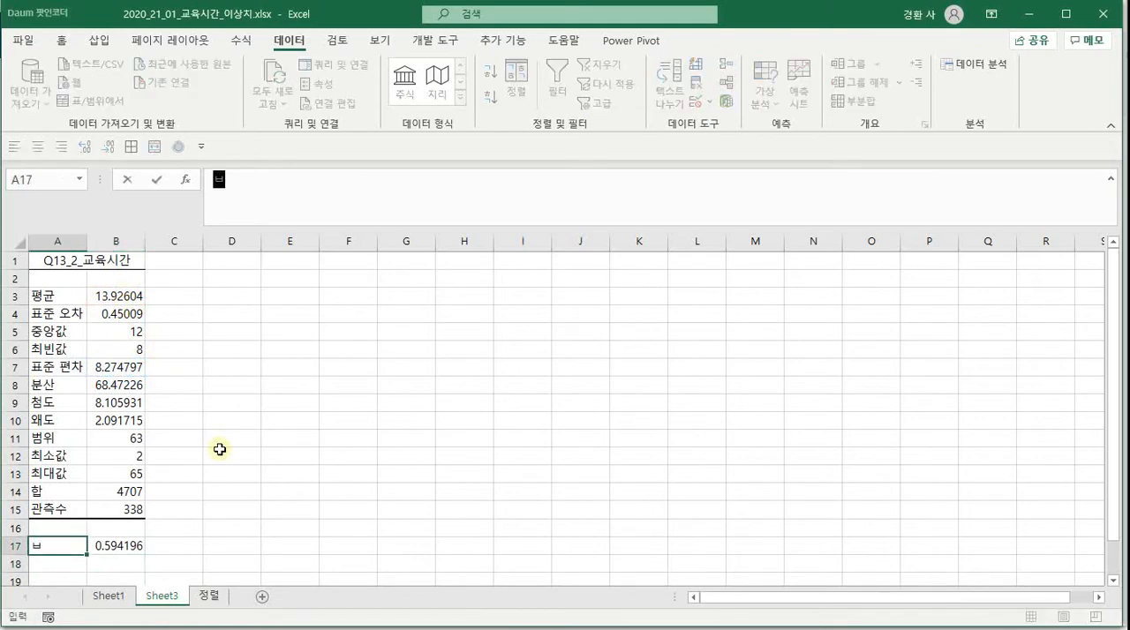
pyautogui.write('동계수')
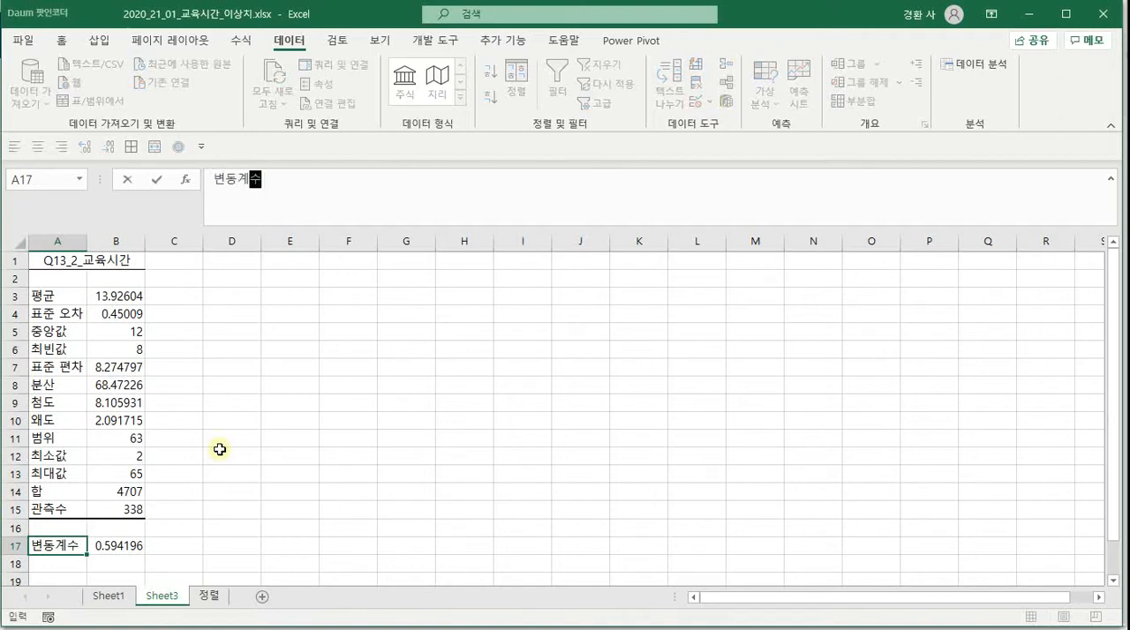
pyautogui.press('Return')
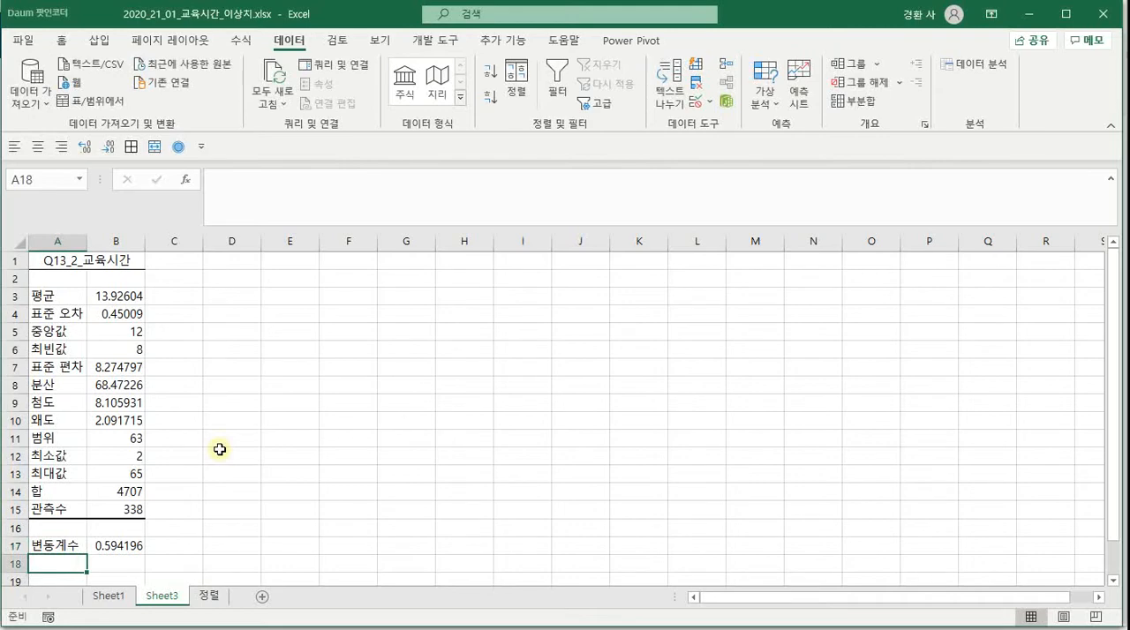
# Insert a histogram from cell C1 of the 정렬 sheet, look at it beside the first rows, and delete it
pyautogui.click(208, 597)
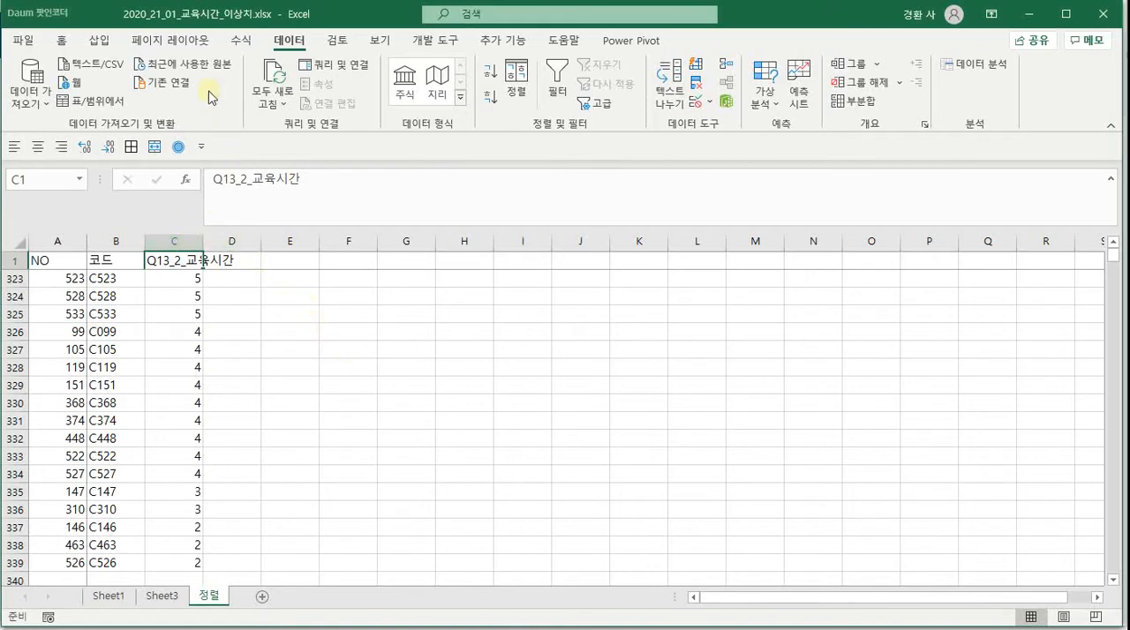
pyautogui.click(95, 40)
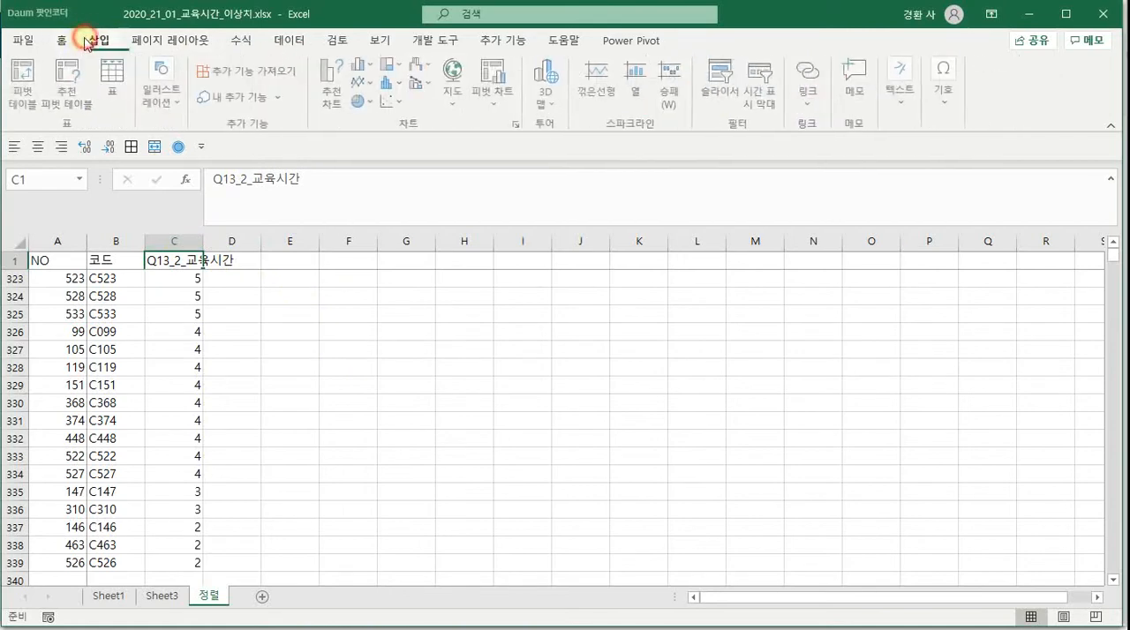
pyautogui.click(399, 90)
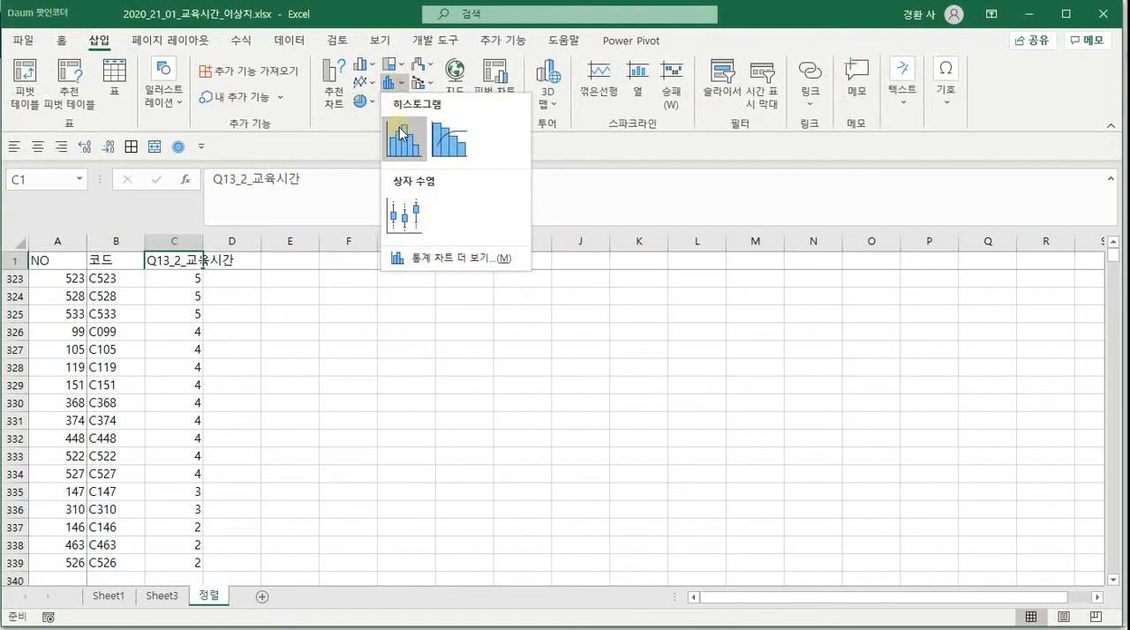
pyautogui.click(399, 134)
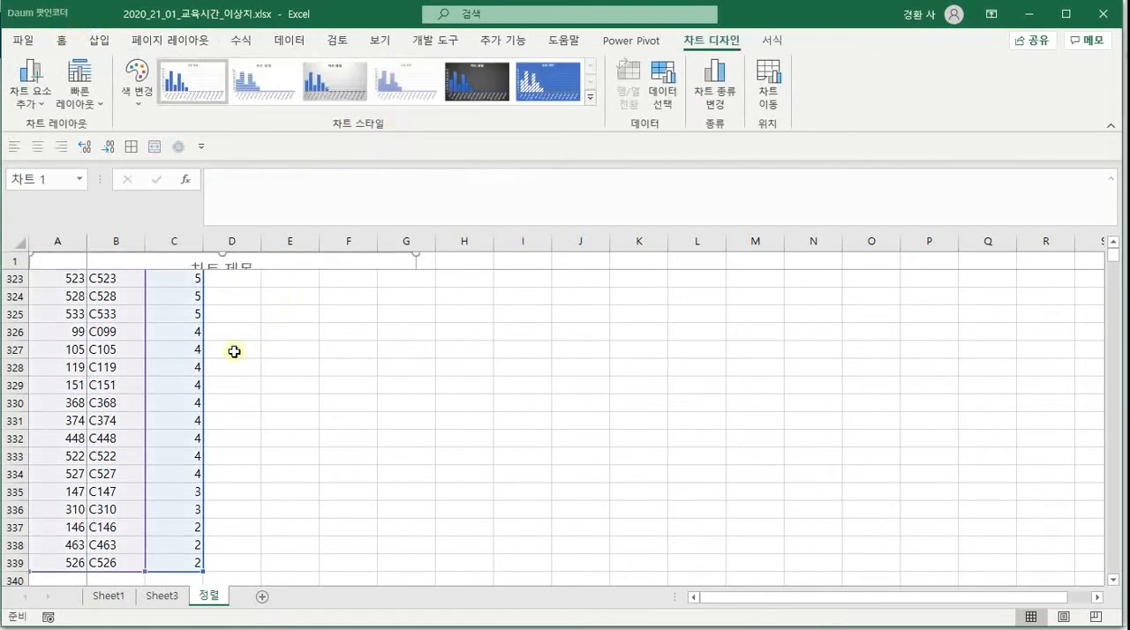
pyautogui.click(234, 363)
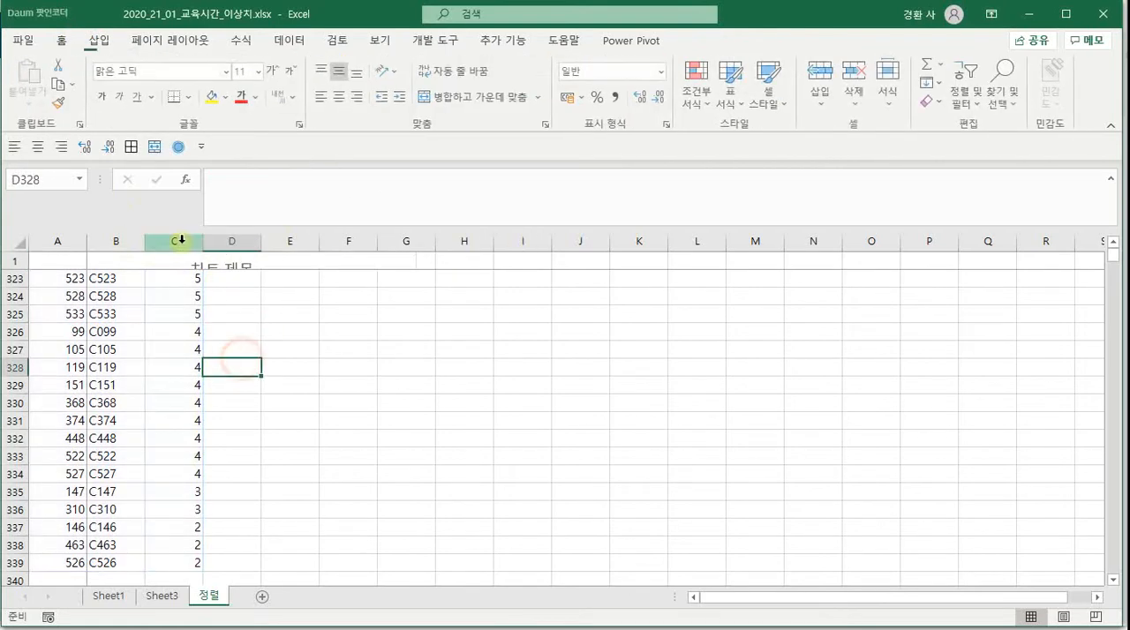
pyautogui.click(306, 262)
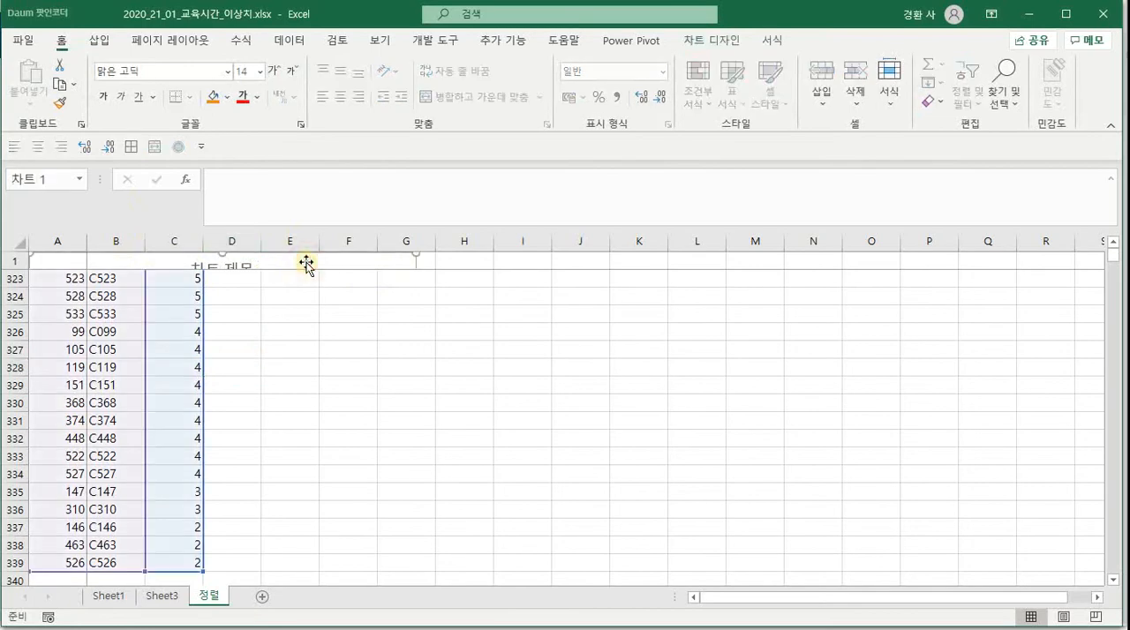
pyautogui.press('Escape')
pyautogui.hotkey('ctrl', 'Up')
pyautogui.press('Down')
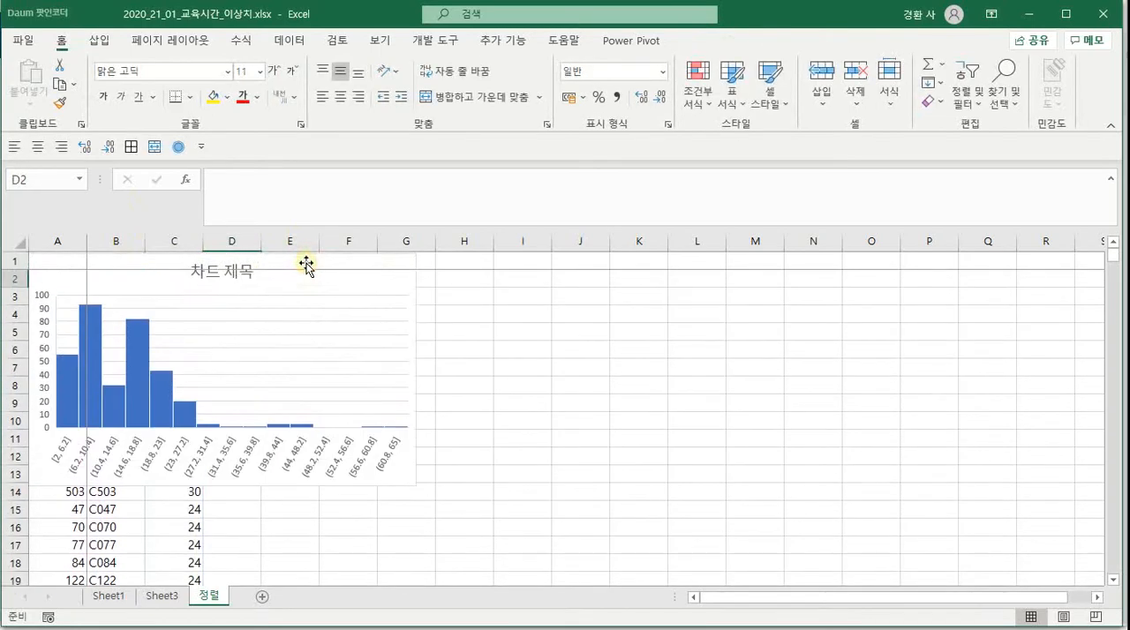
pyautogui.click(384, 350)
pyautogui.press('Delete')
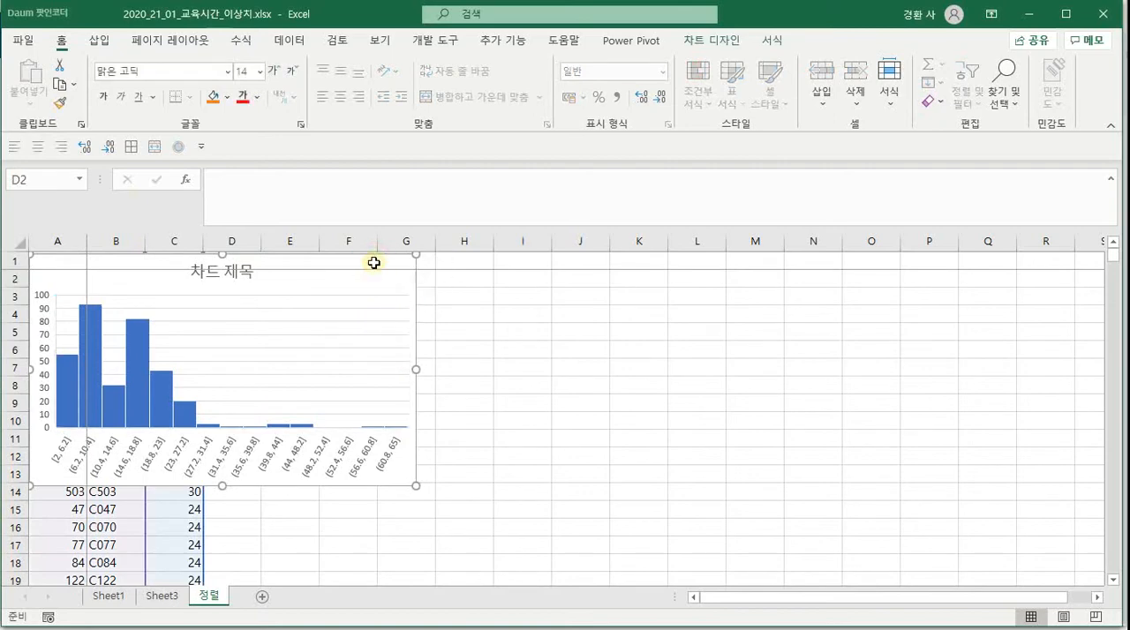
# Try a histogram with the whole of column C as its source, enlarge the chart slightly, and delete it
pyautogui.click(178, 239)
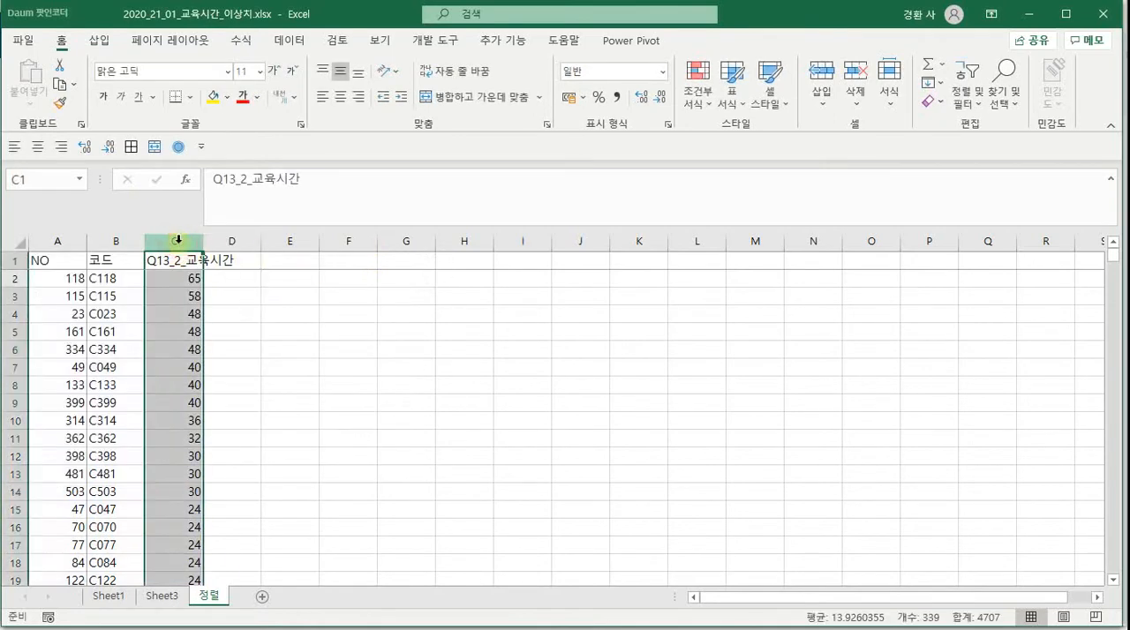
pyautogui.click(97, 41)
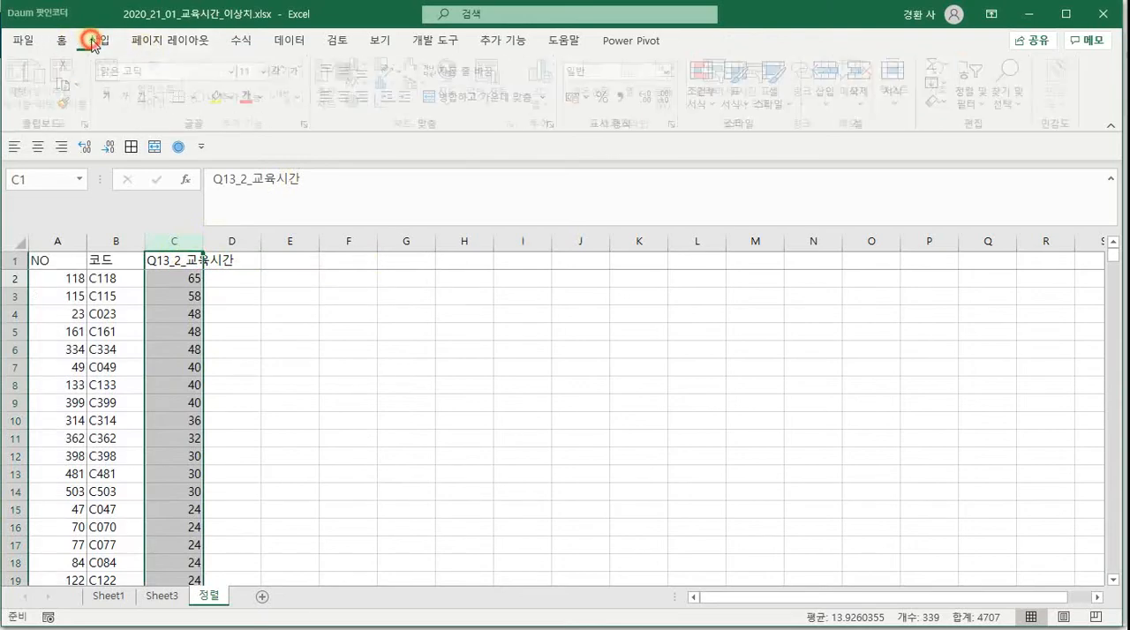
pyautogui.click(397, 85)
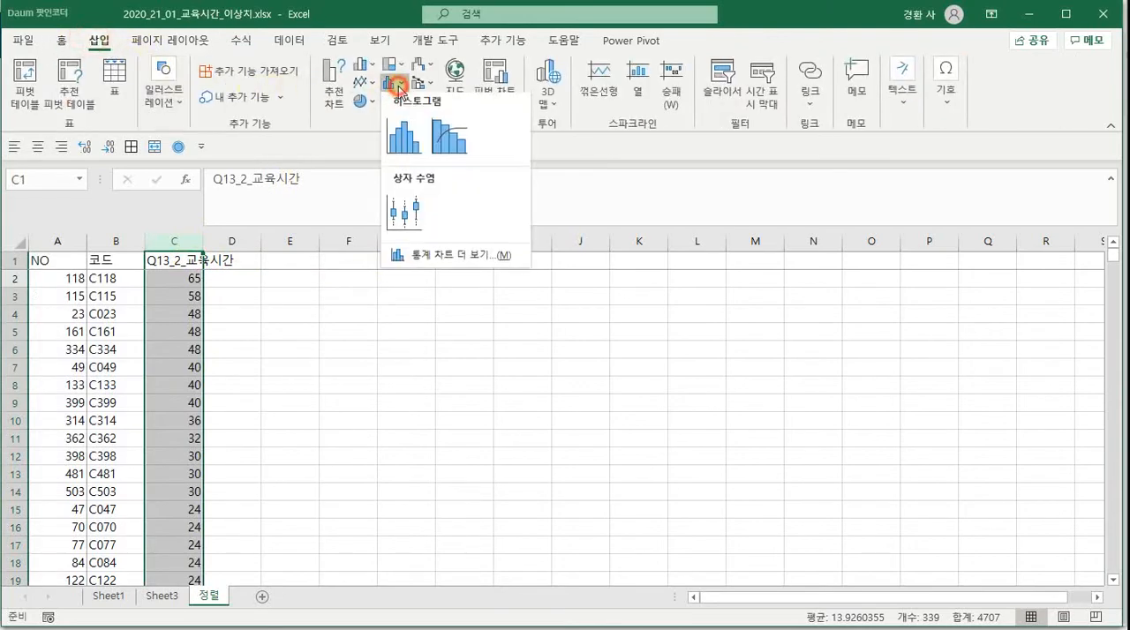
pyautogui.click(404, 134)
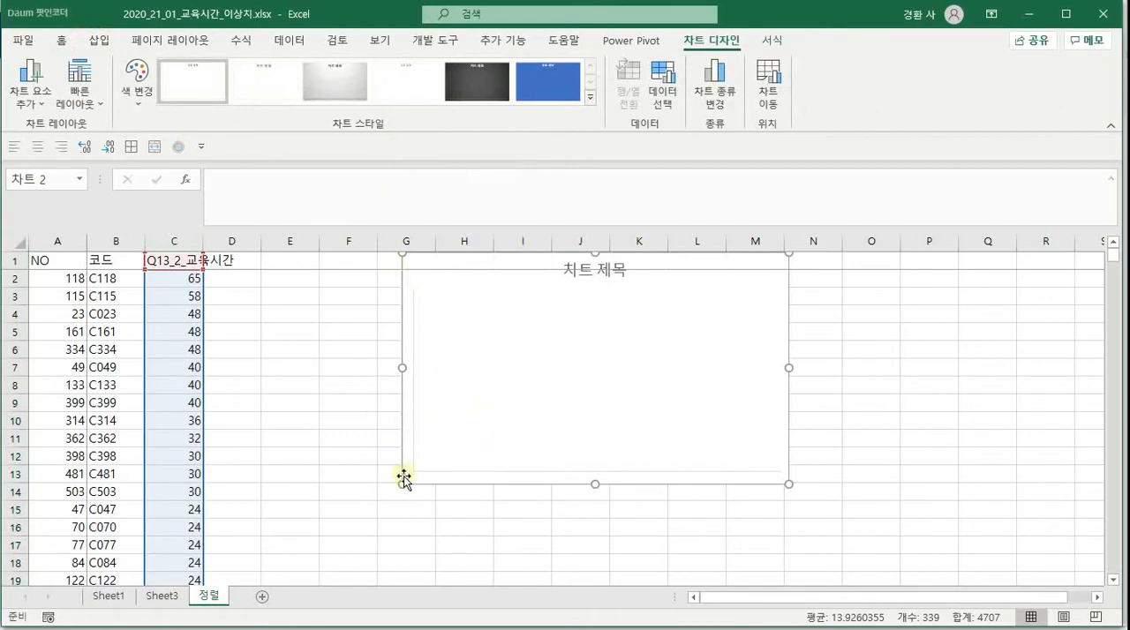
pyautogui.moveTo(402, 482); pyautogui.dragTo(362, 503)
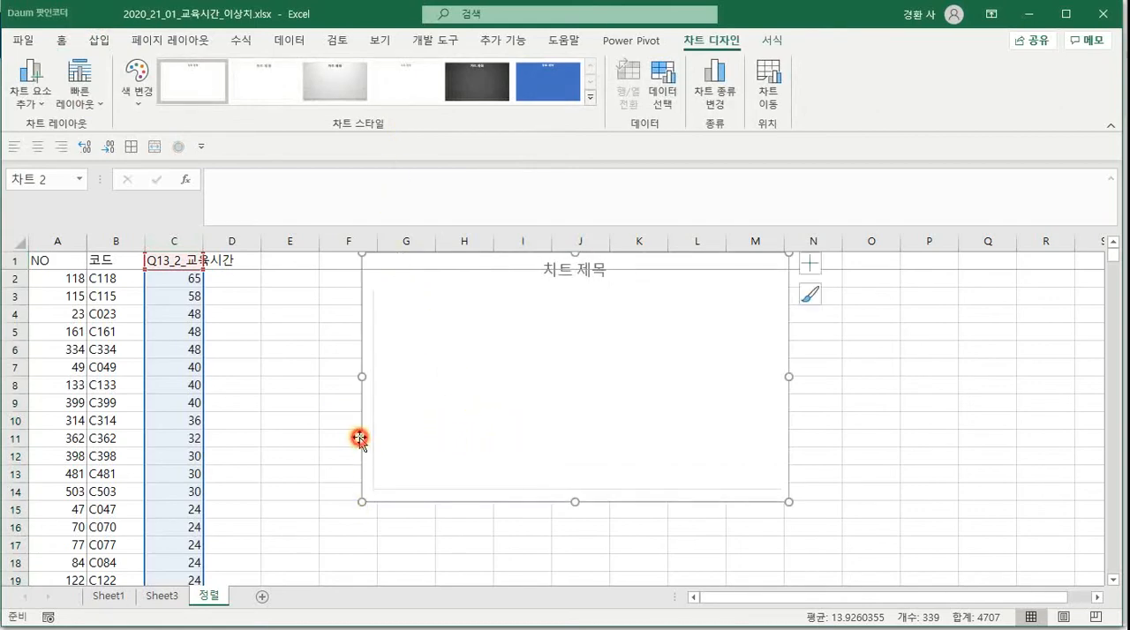
pyautogui.press('Delete')
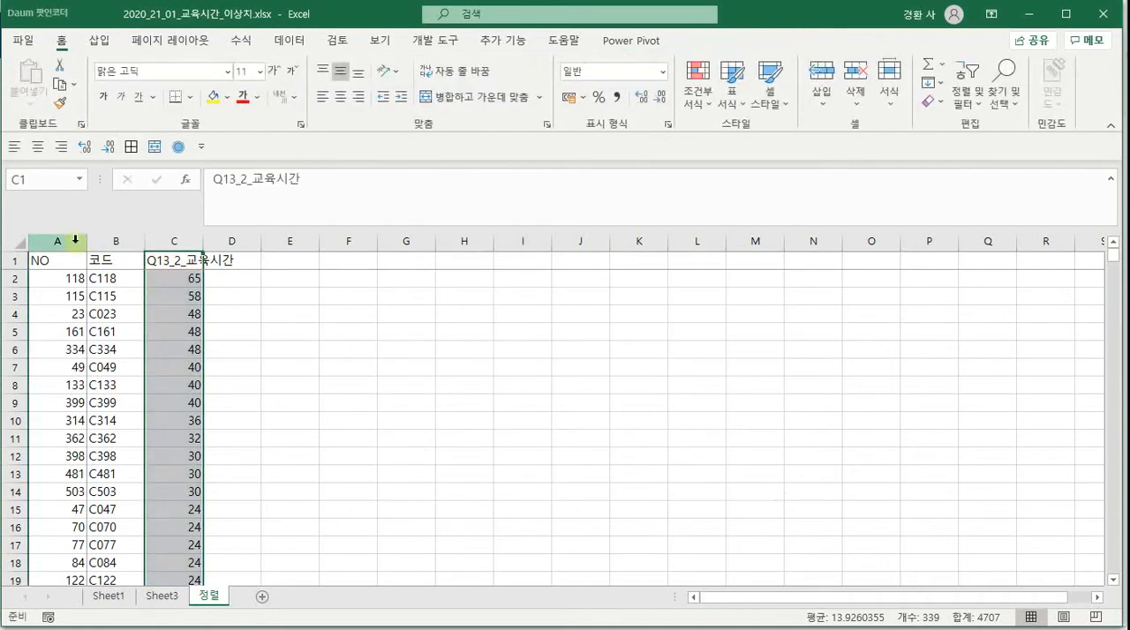
# Try to insert a histogram with the whole of columns A to C as its source
pyautogui.moveTo(117, 242); pyautogui.dragTo(173, 243)
pyautogui.moveTo(58, 242); pyautogui.dragTo(172, 242)
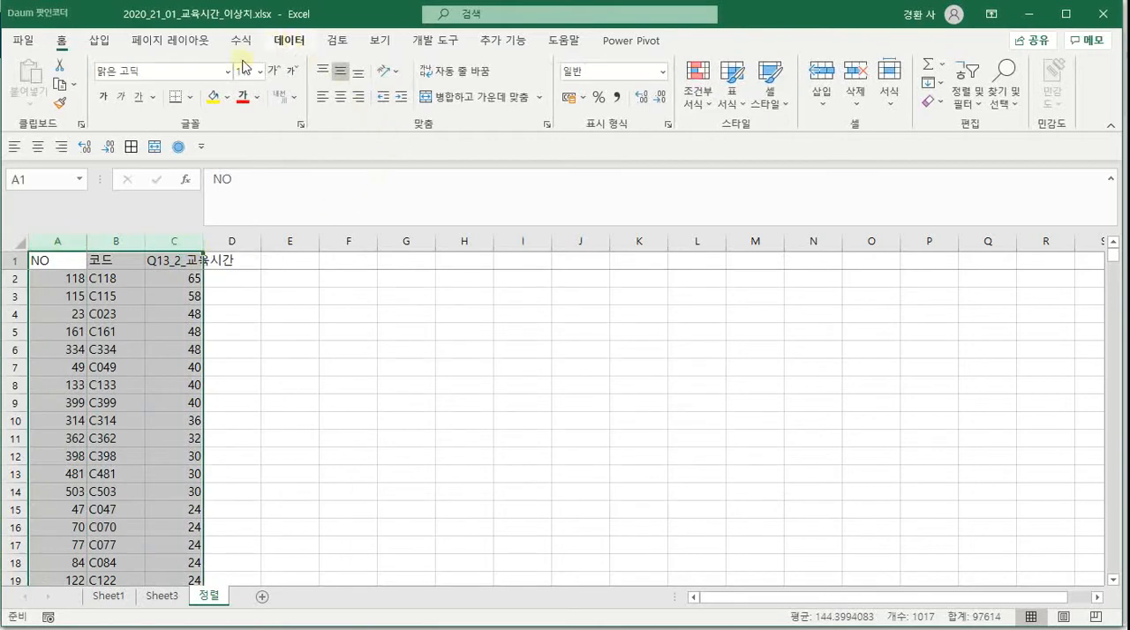
pyautogui.click(288, 44)
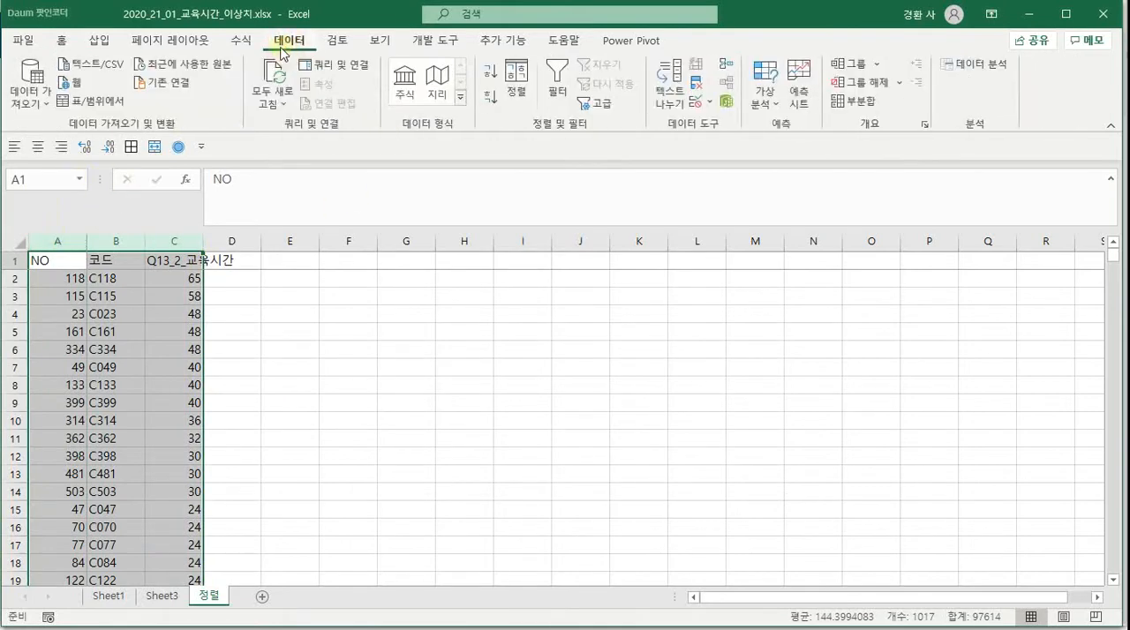
pyautogui.click(63, 42)
pyautogui.click(100, 41)
pyautogui.click(402, 90)
pyautogui.click(406, 134)
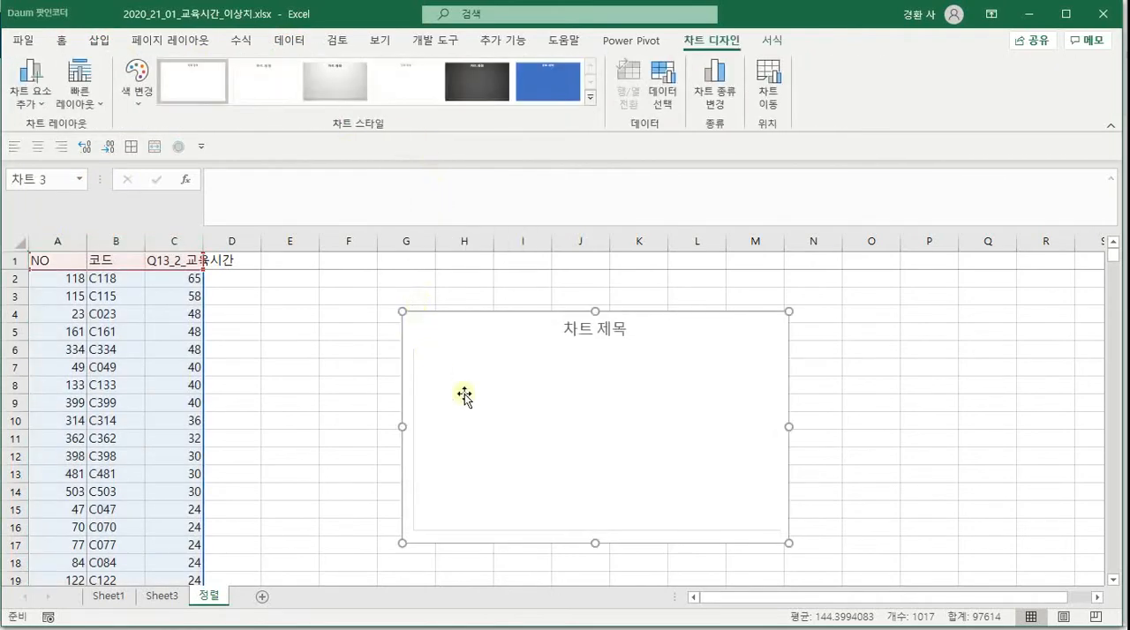
pyautogui.click(408, 314)
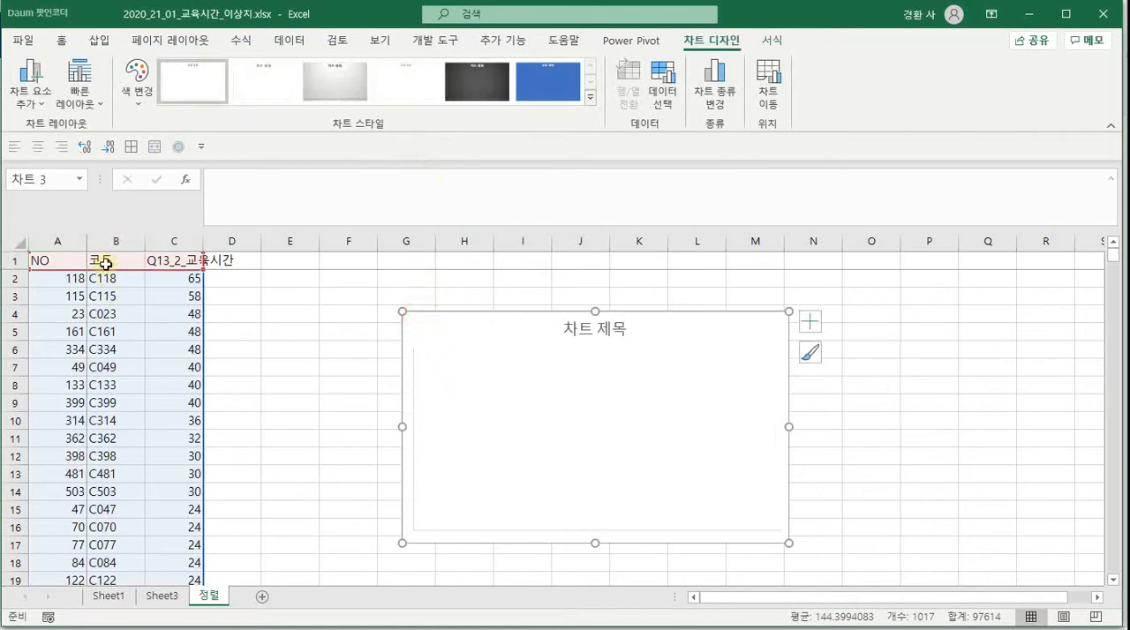
# Delete the histogram chart built from columns A to C
pyautogui.click(111, 241)
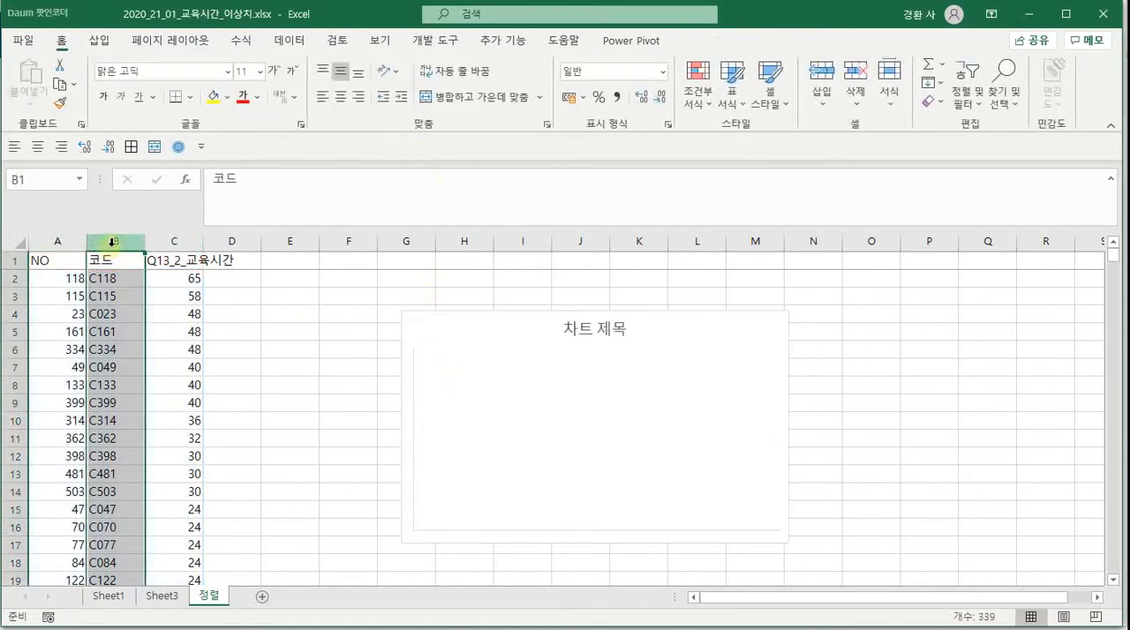
pyautogui.click(167, 241)
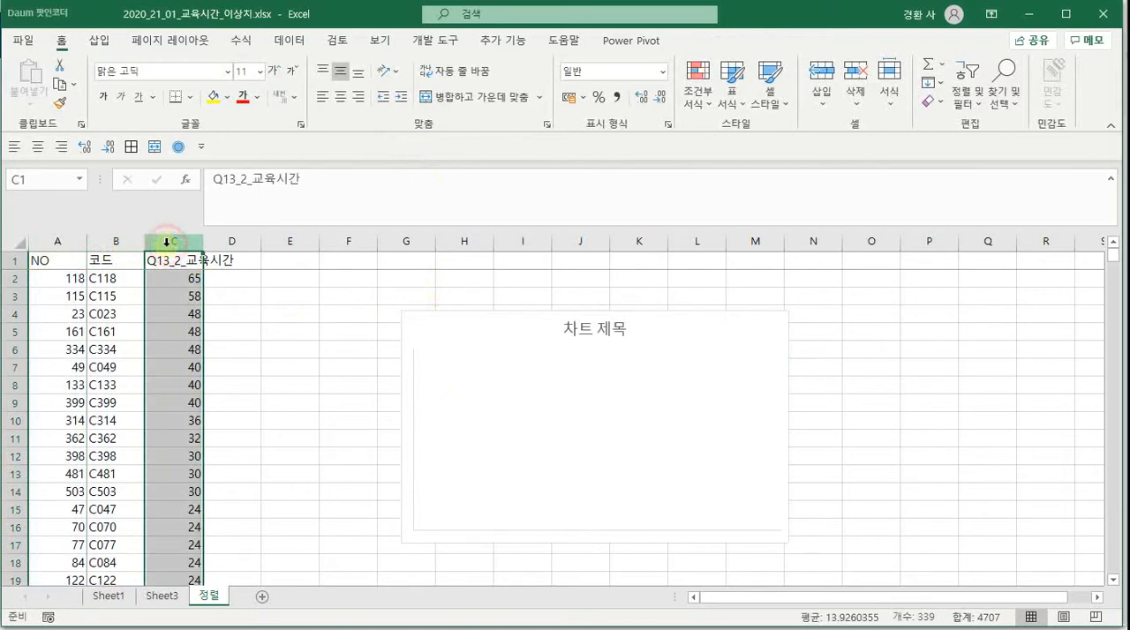
pyautogui.click(456, 333)
pyautogui.press('Delete')
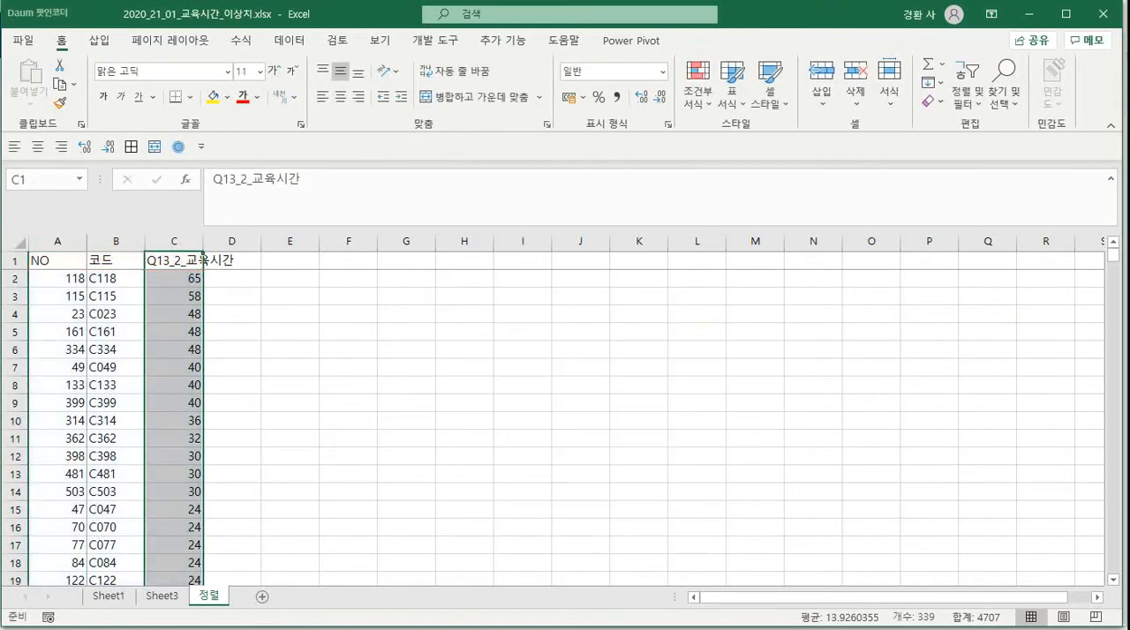
pyautogui.click(457, 332)
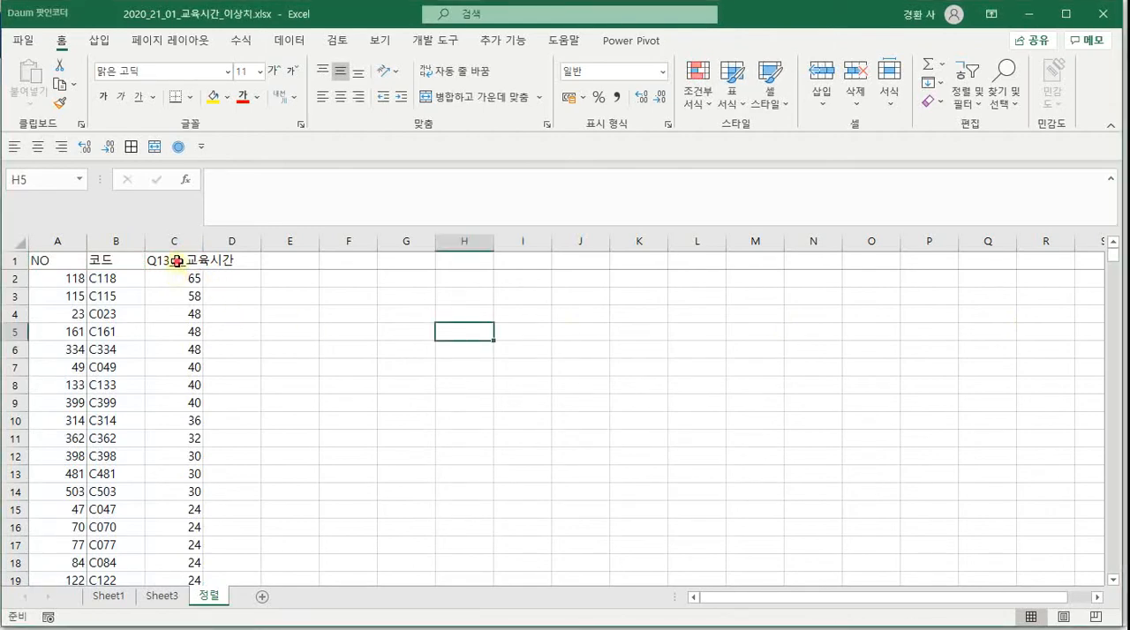
# Insert a histogram with only cell C1 selected, examine the distribution of education hours, and delete the chart
pyautogui.click(177, 261)
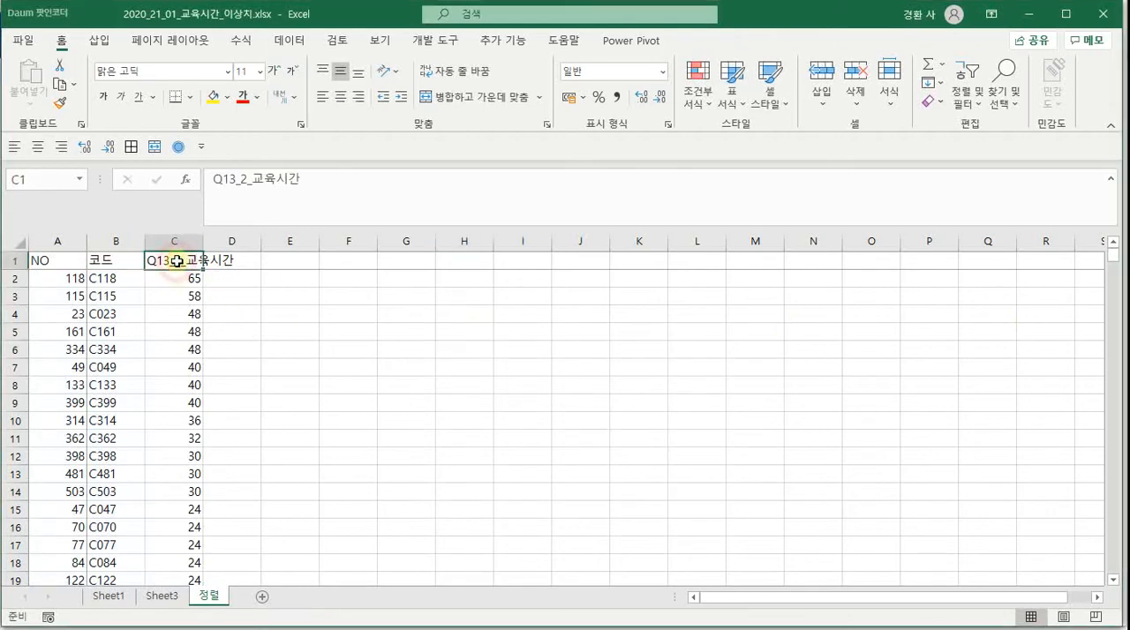
pyautogui.click(99, 41)
pyautogui.click(416, 83)
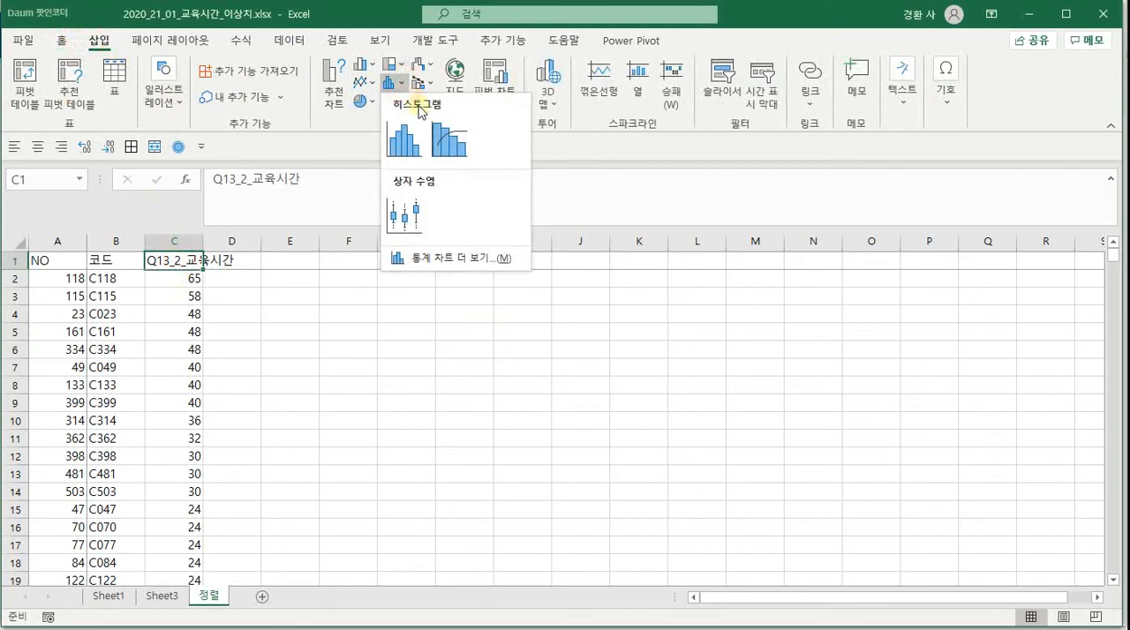
pyautogui.click(399, 131)
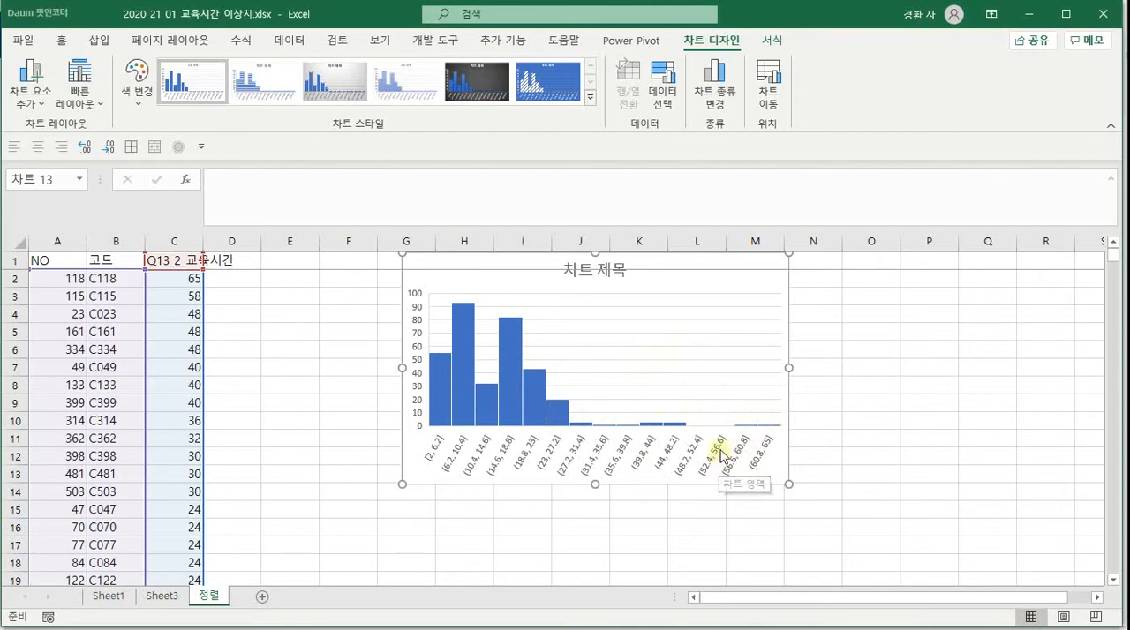
pyautogui.click(711, 263)
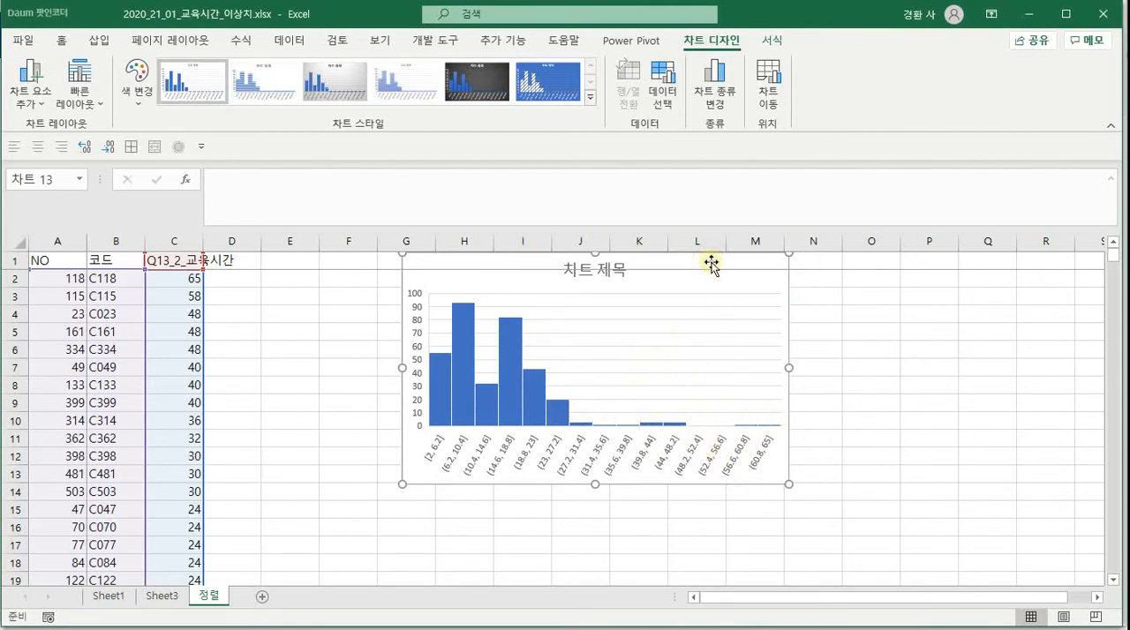
pyautogui.press('Delete')
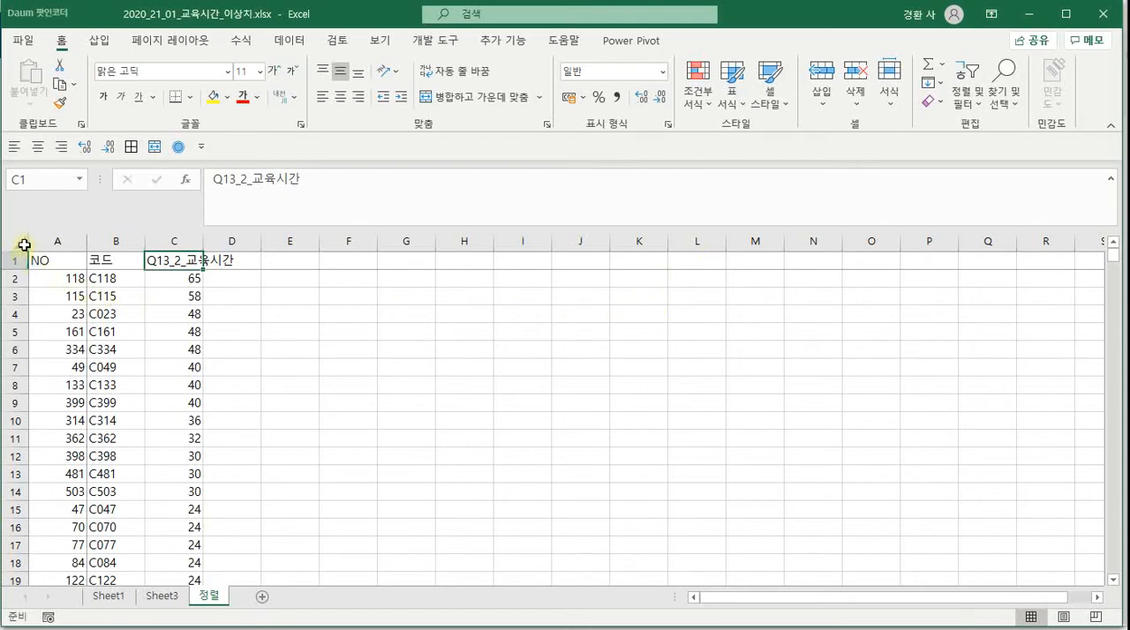
# Create a pivot table on a new worksheet from columns A to C of the 정렬 sheet
pyautogui.click(277, 373)
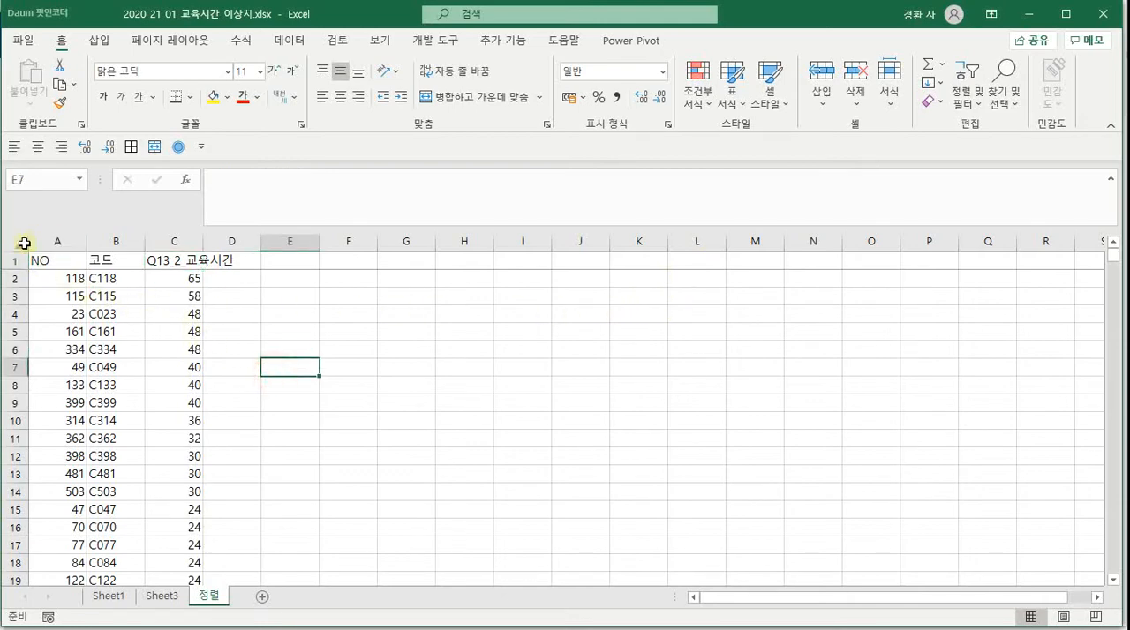
pyautogui.click(19, 244)
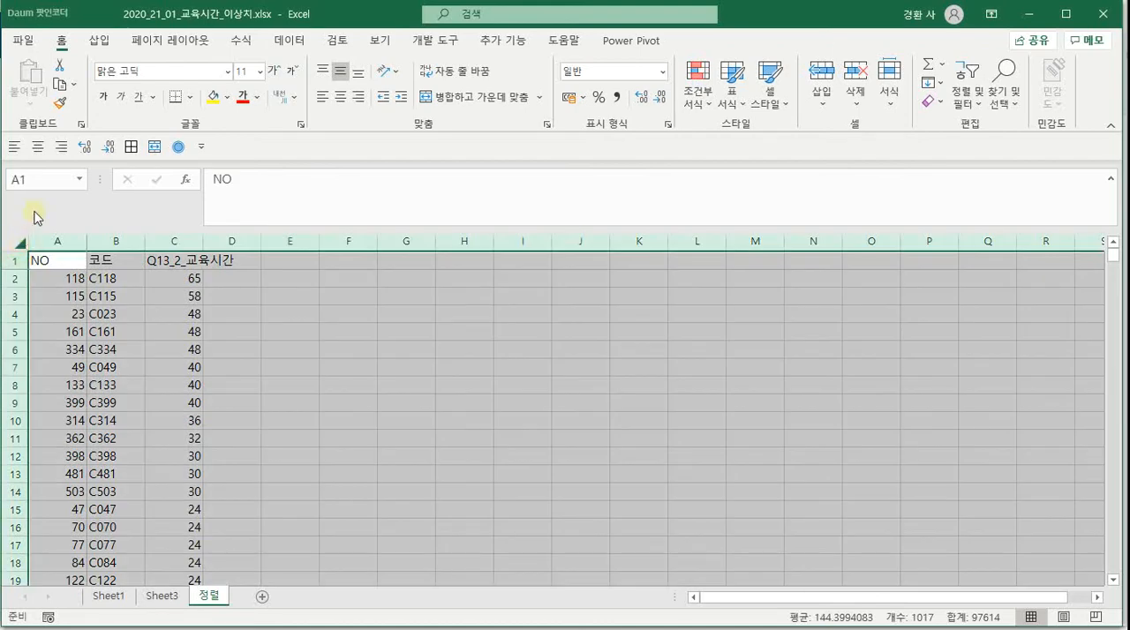
pyautogui.click(94, 41)
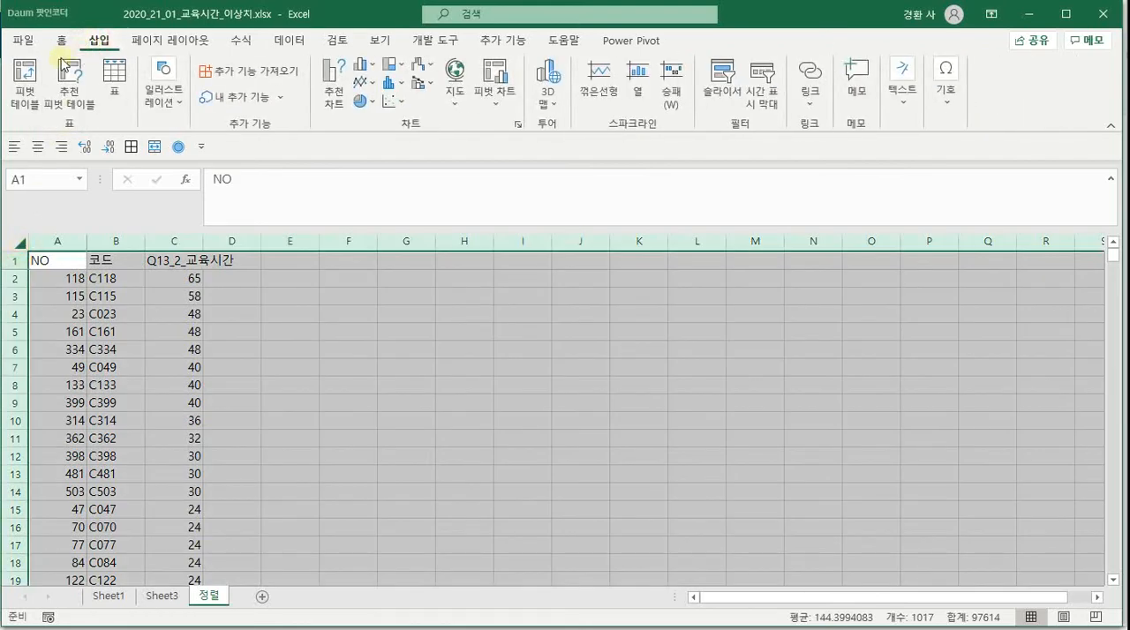
pyautogui.click(31, 84)
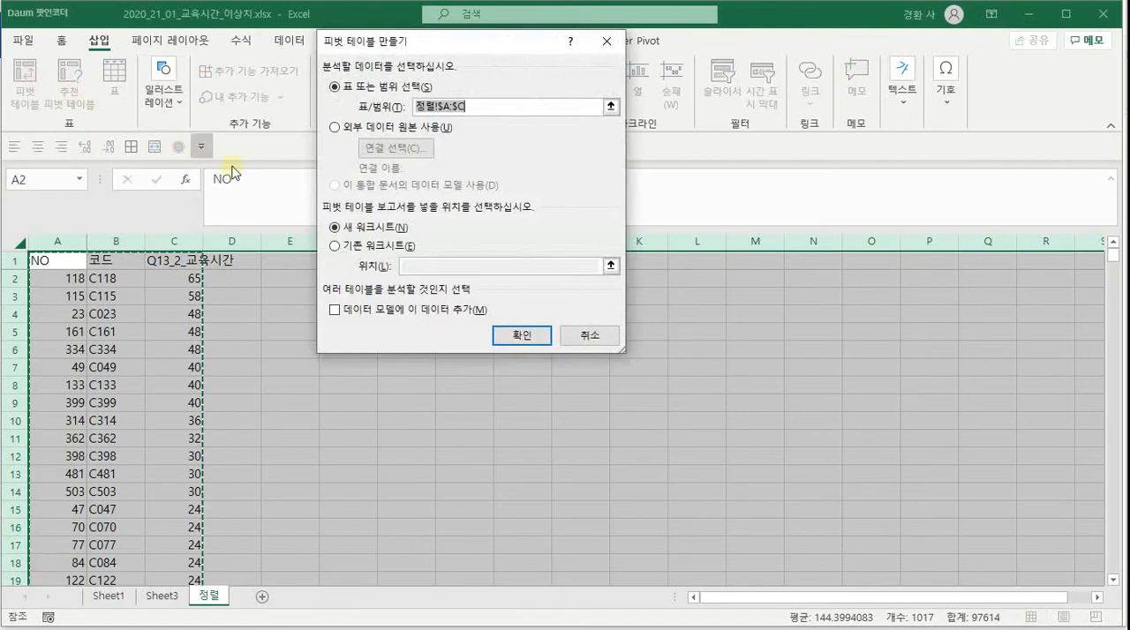
pyautogui.click(522, 337)
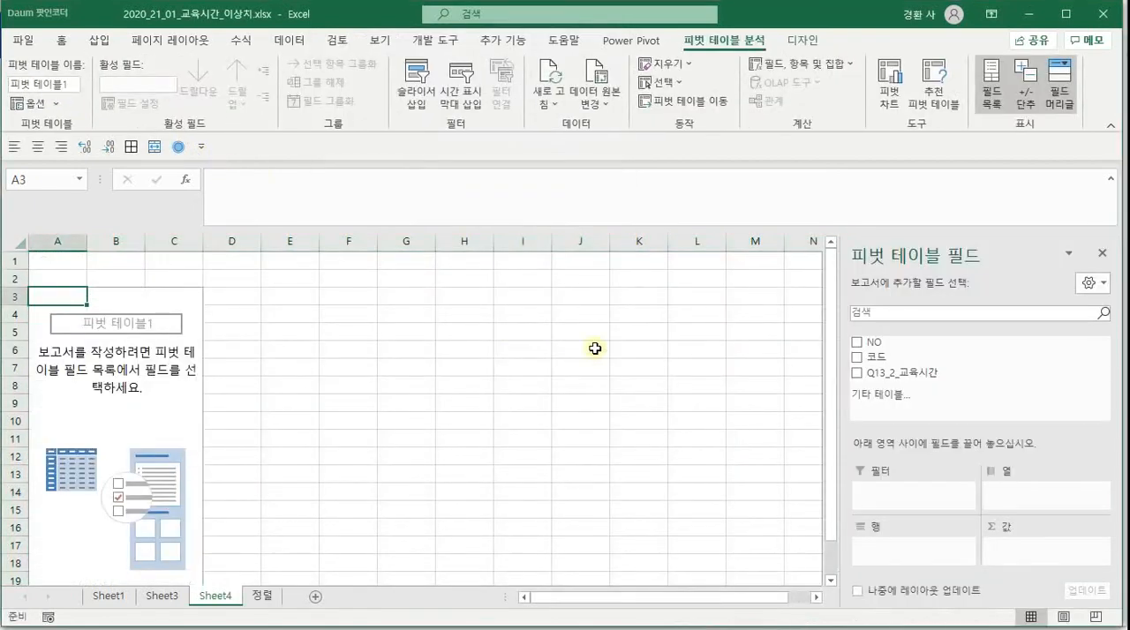
# Add the Q13_2_교육시간 field to both the rows and the values of the pivot table
pyautogui.moveTo(922, 375); pyautogui.dragTo(909, 556)
pyautogui.moveTo(909, 372); pyautogui.dragTo(1021, 554)
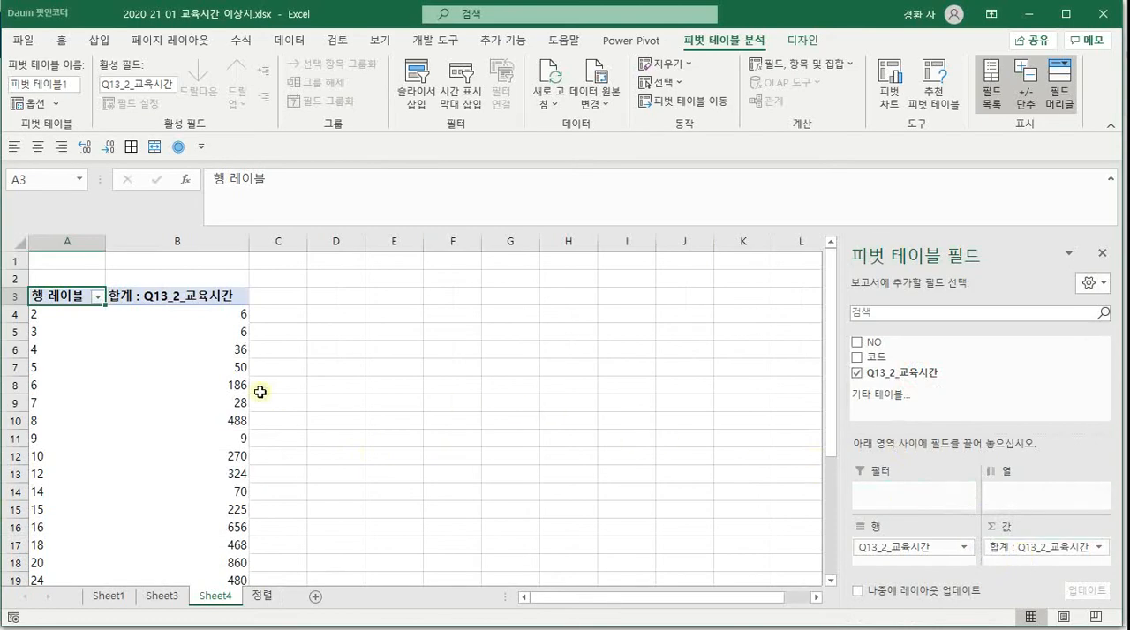
pyautogui.scroll(-7, 80, 328)
pyautogui.scroll(5, 79, 329)
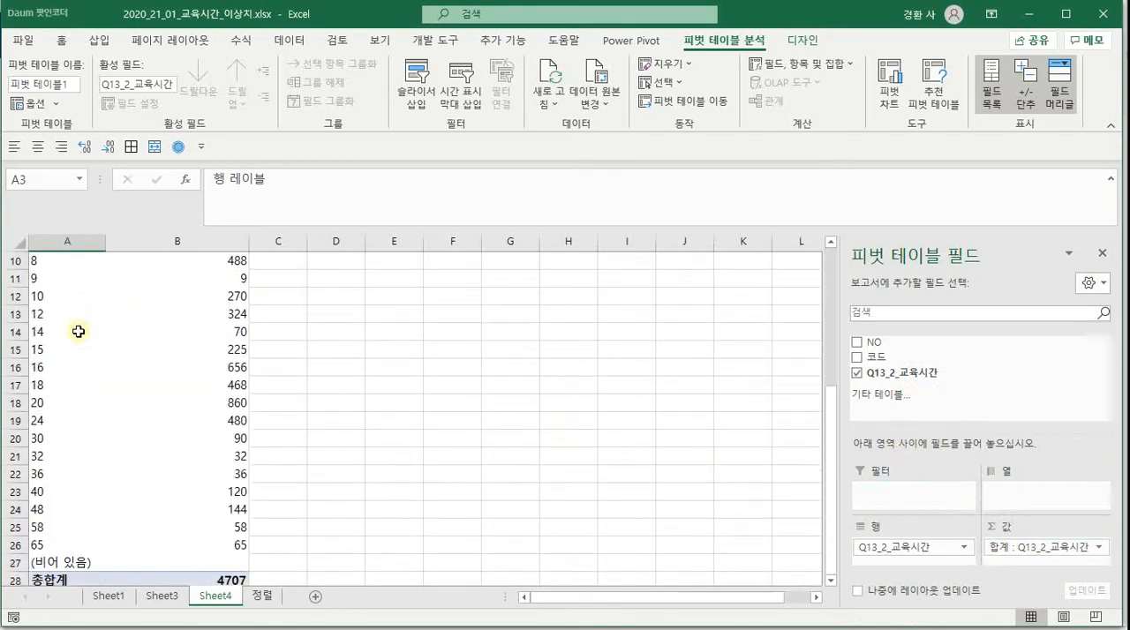
pyautogui.scroll(2, 78, 331)
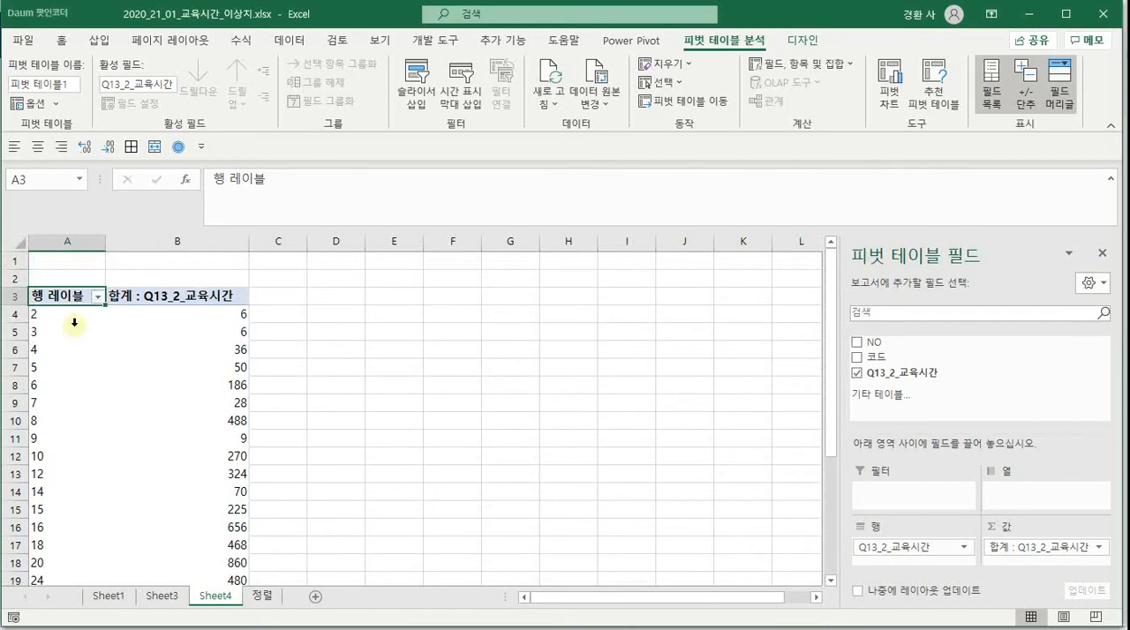
pyautogui.click(399, 349)
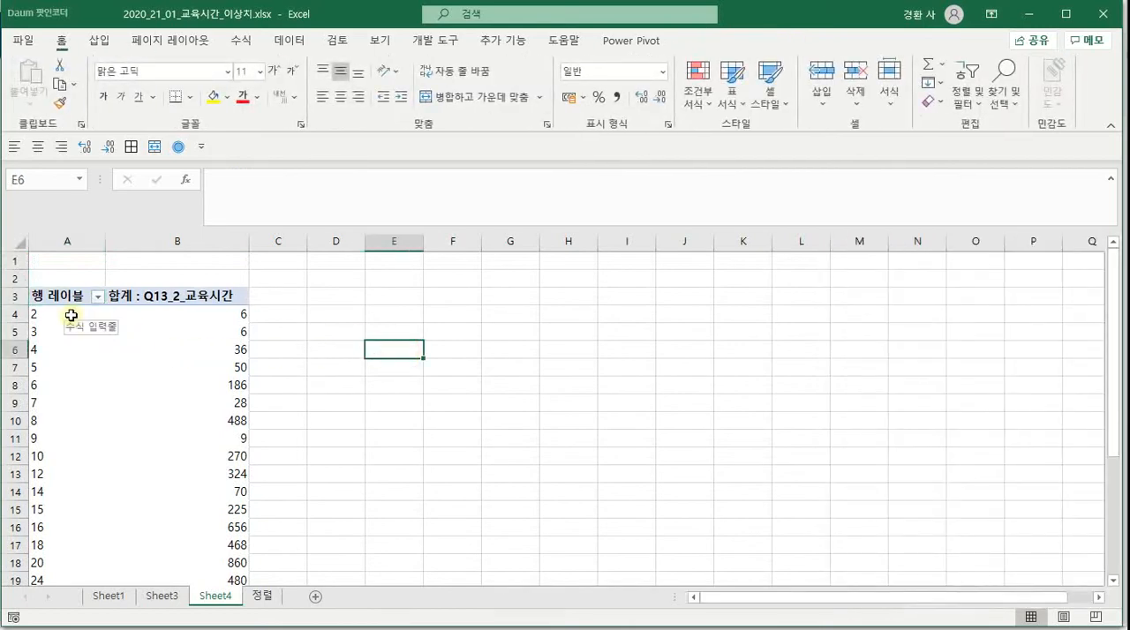
# Examine the distribution of the ungrouped education hours in a widened 2-D clustered column pivot chart, and delete the chart
pyautogui.click(71, 315)
pyautogui.click(118, 316)
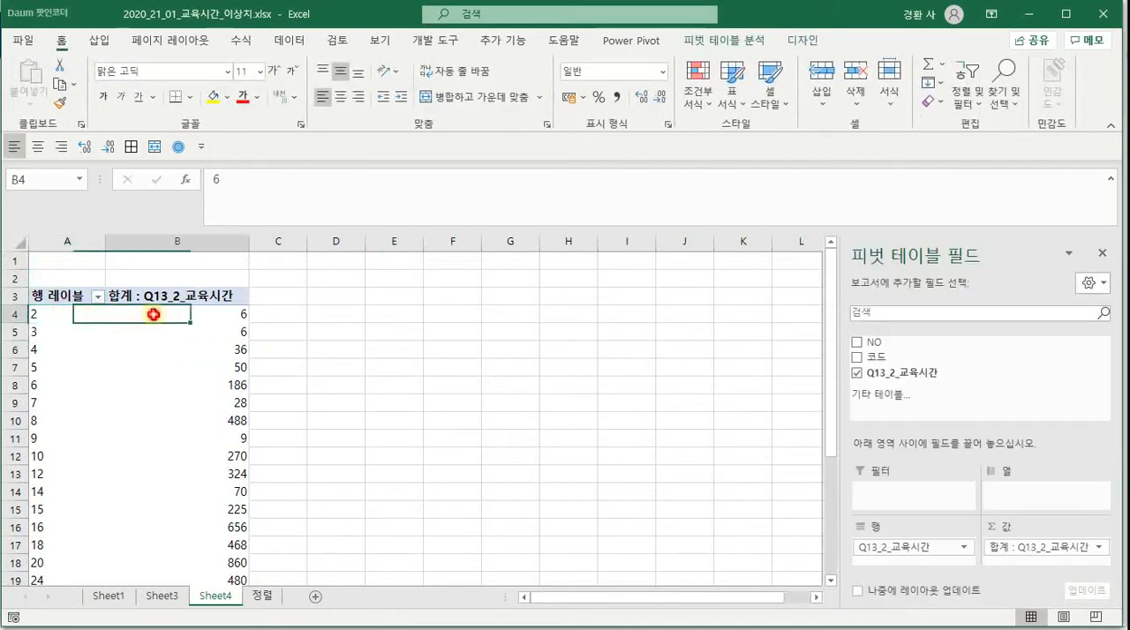
pyautogui.scroll(-3, 168, 345)
pyautogui.scroll(-2, 171, 348)
pyautogui.scroll(4, 157, 360)
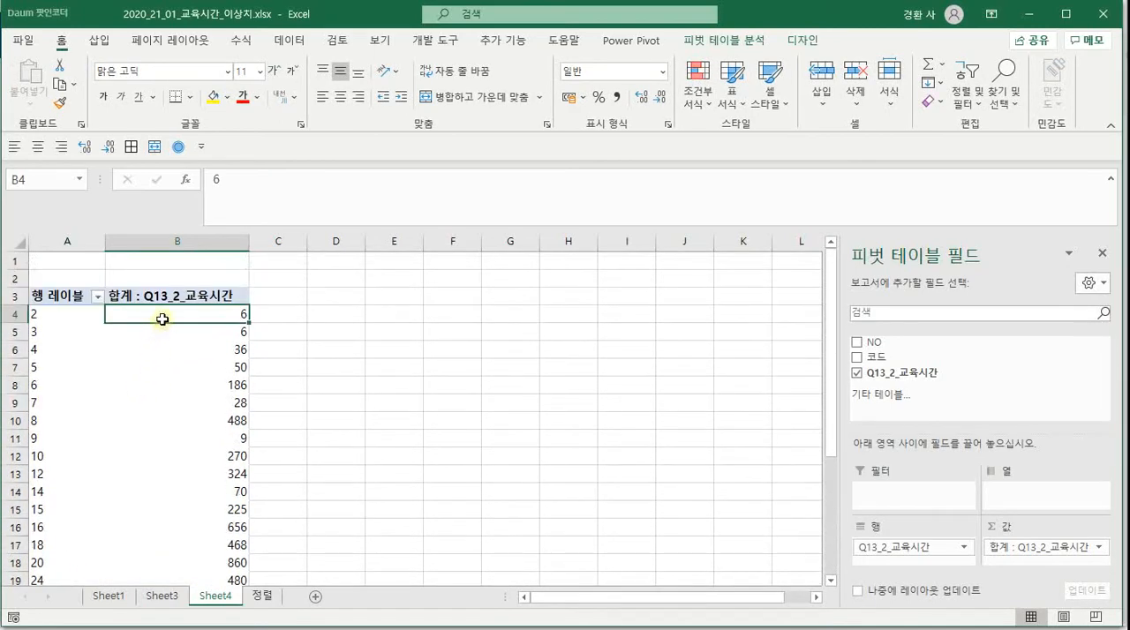
pyautogui.click(106, 41)
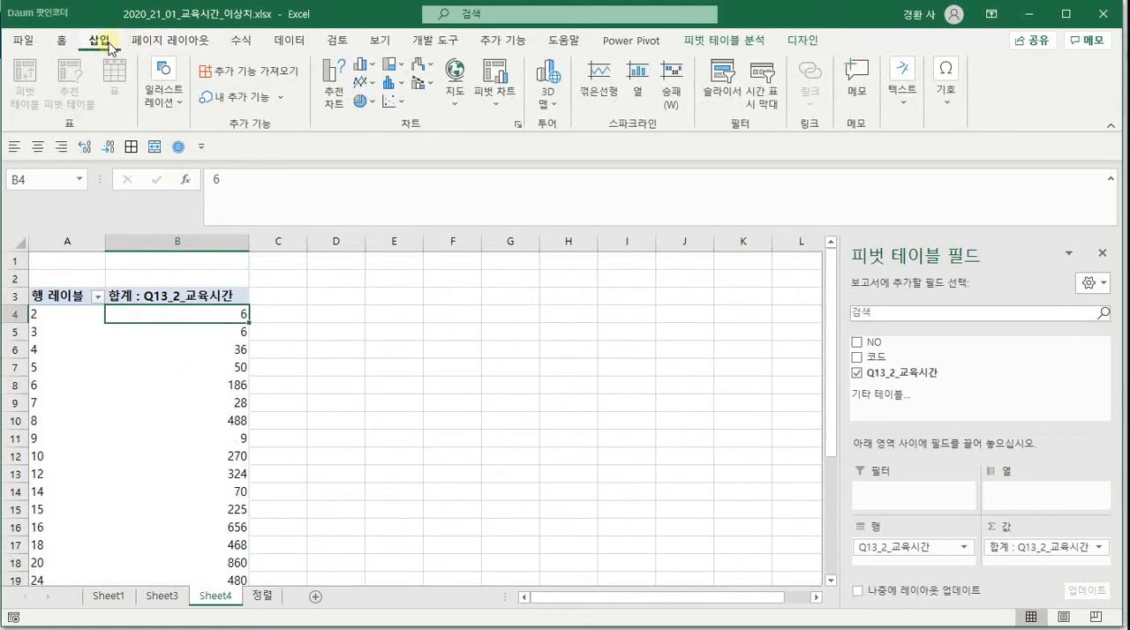
pyautogui.click(372, 69)
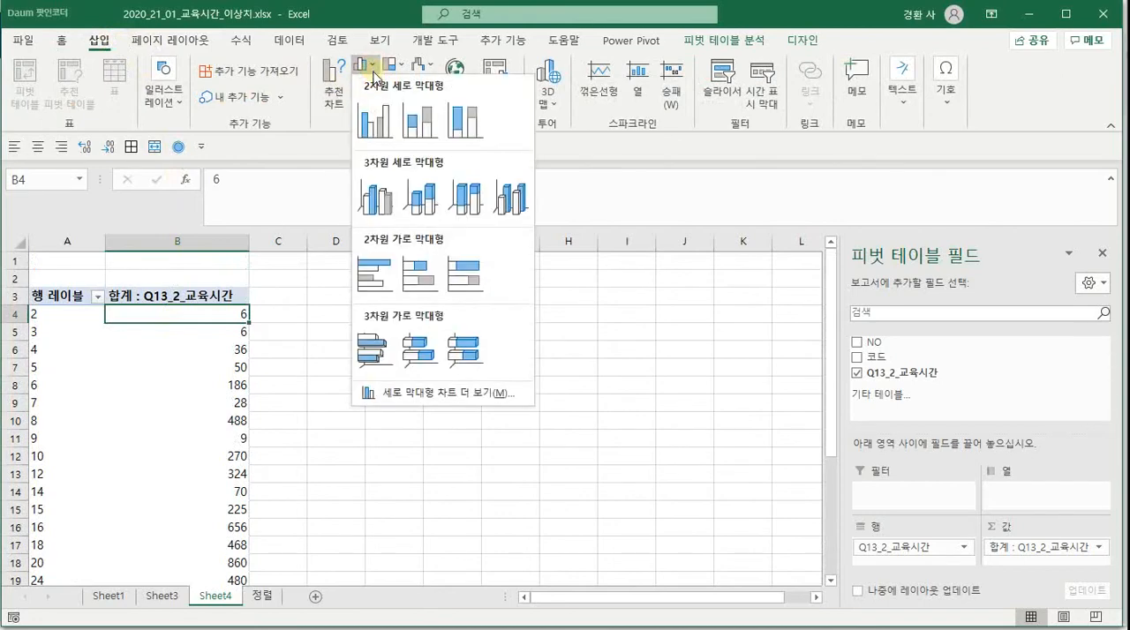
pyautogui.click(374, 121)
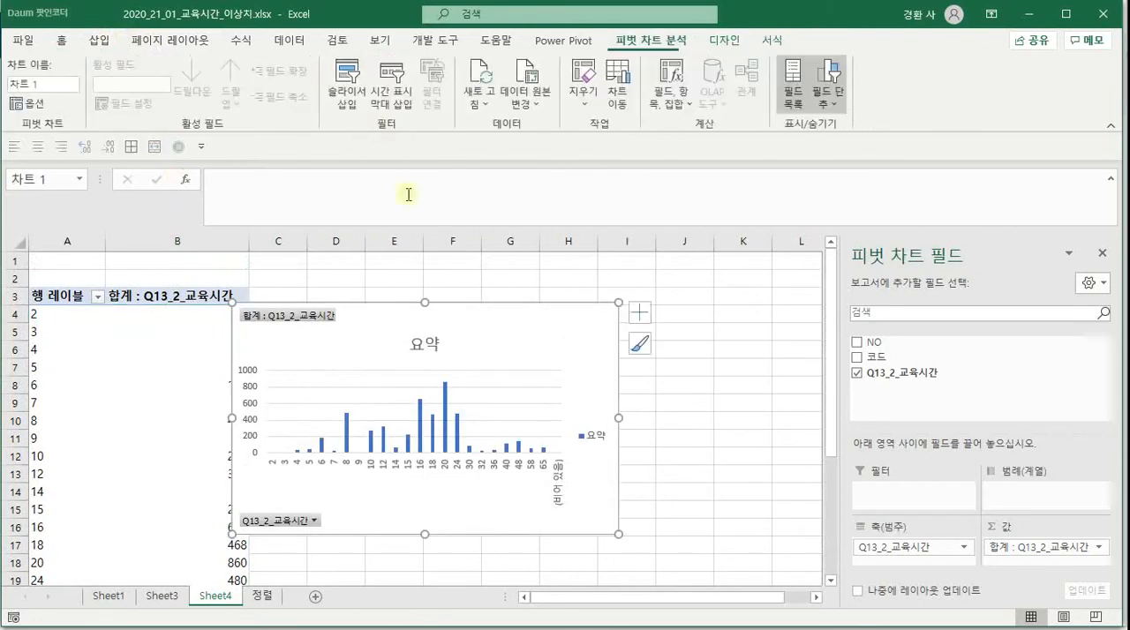
pyautogui.moveTo(619, 421); pyautogui.dragTo(776, 416)
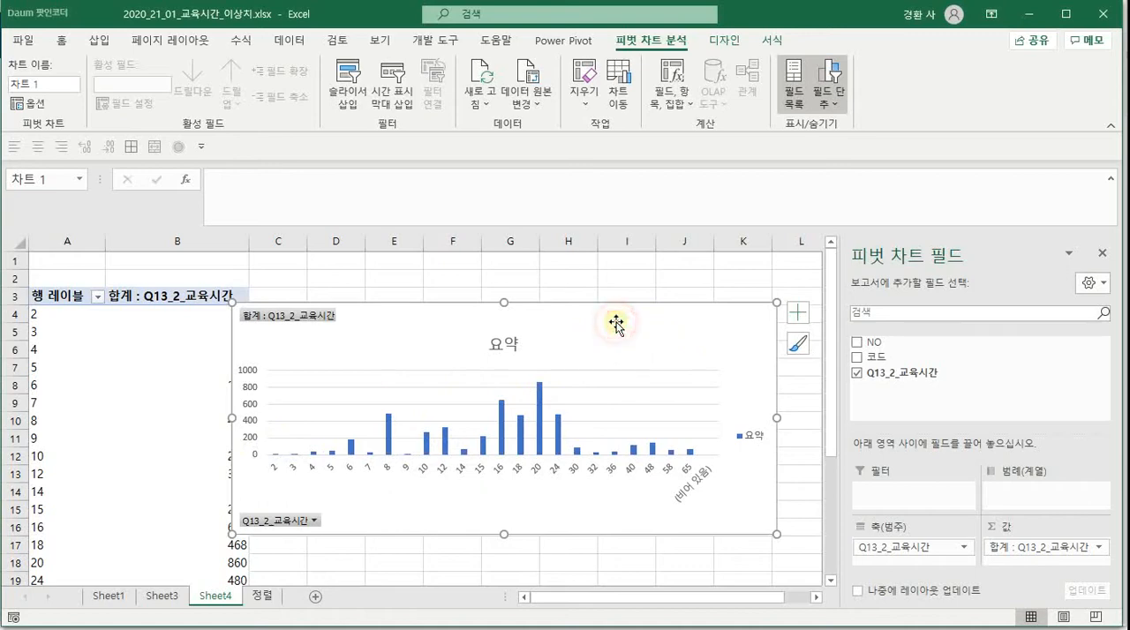
pyautogui.press('Delete')
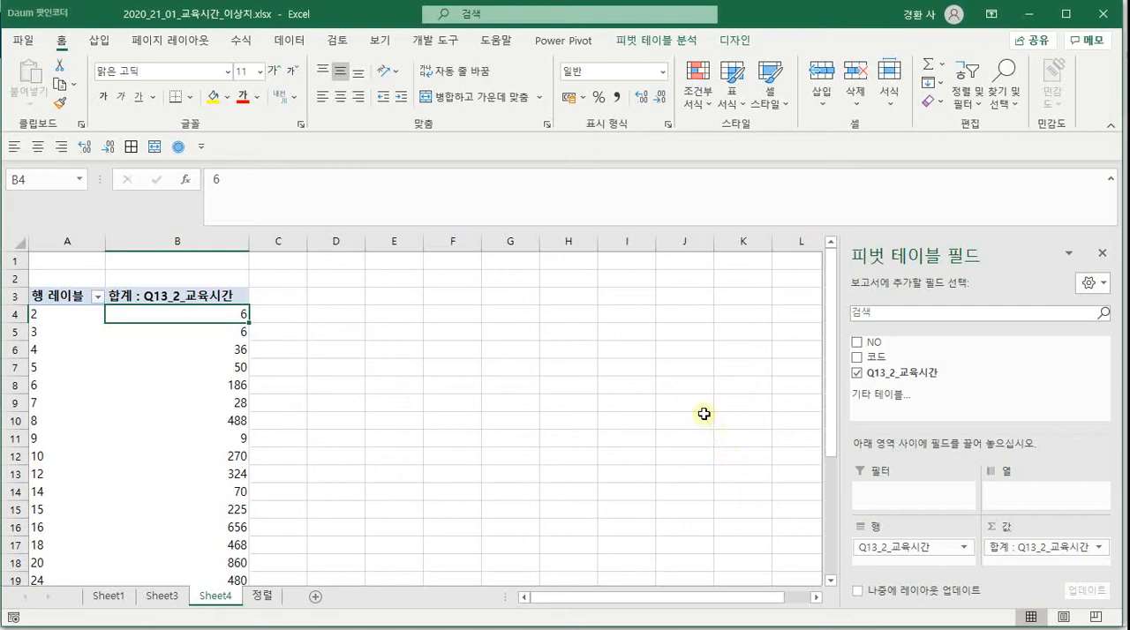
# Duplicate the 정렬 sheet, placing the copy directly after the original
pyautogui.click(265, 595)
pyautogui.scroll(-4, 270, 345)
pyautogui.scroll(4, 272, 346)
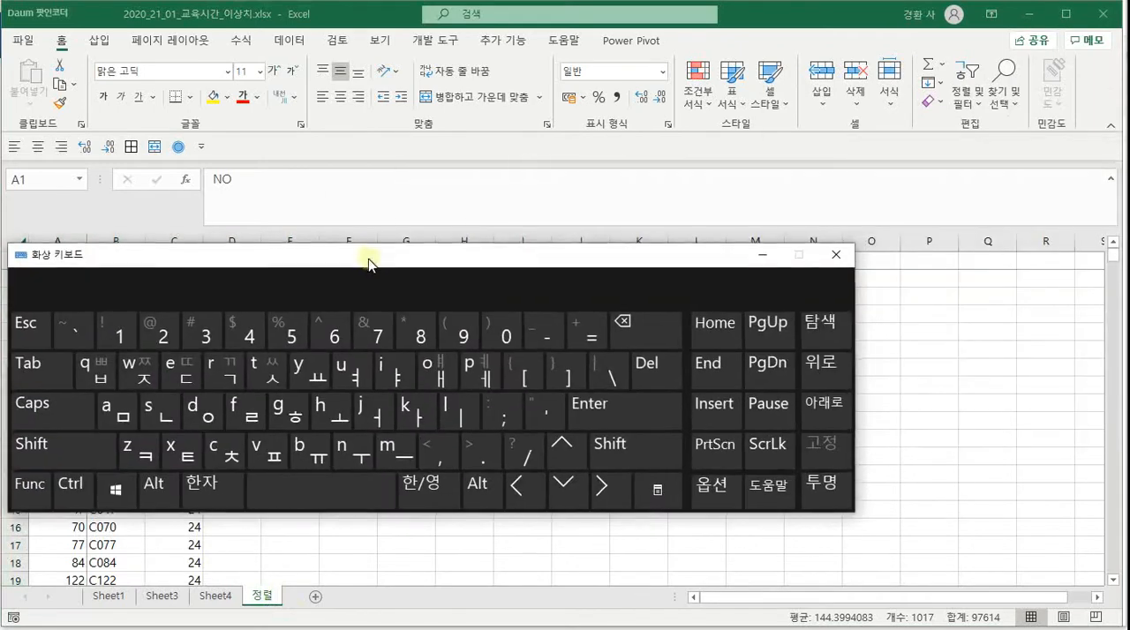
pyautogui.moveTo(366, 253); pyautogui.dragTo(456, 265)
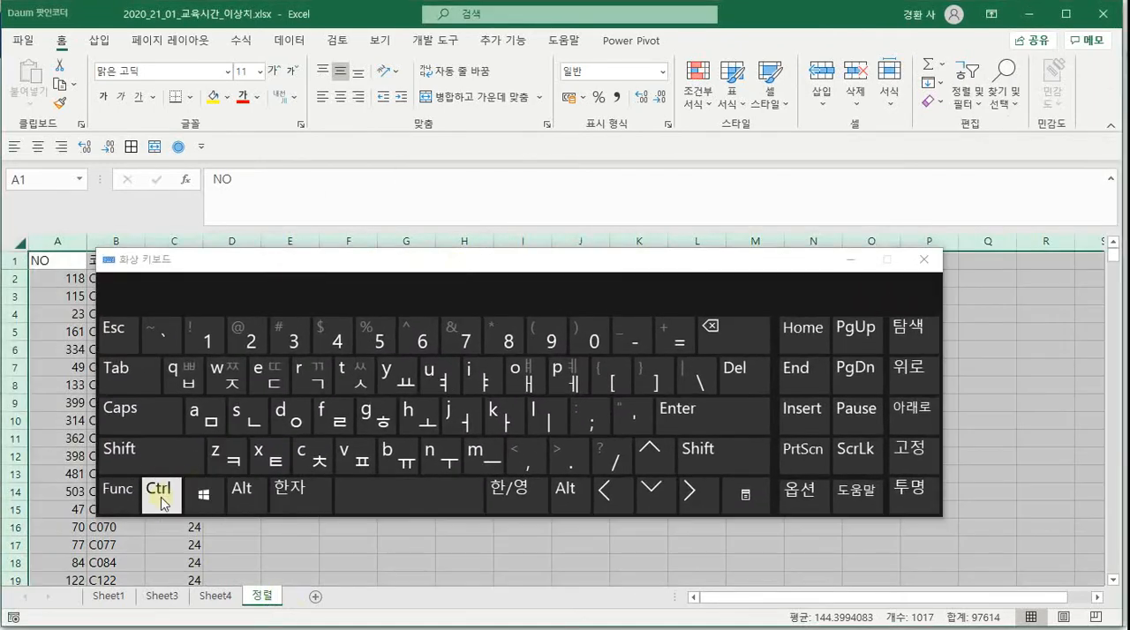
pyautogui.click(160, 500)
pyautogui.moveTo(269, 600); pyautogui.dragTo(300, 591)
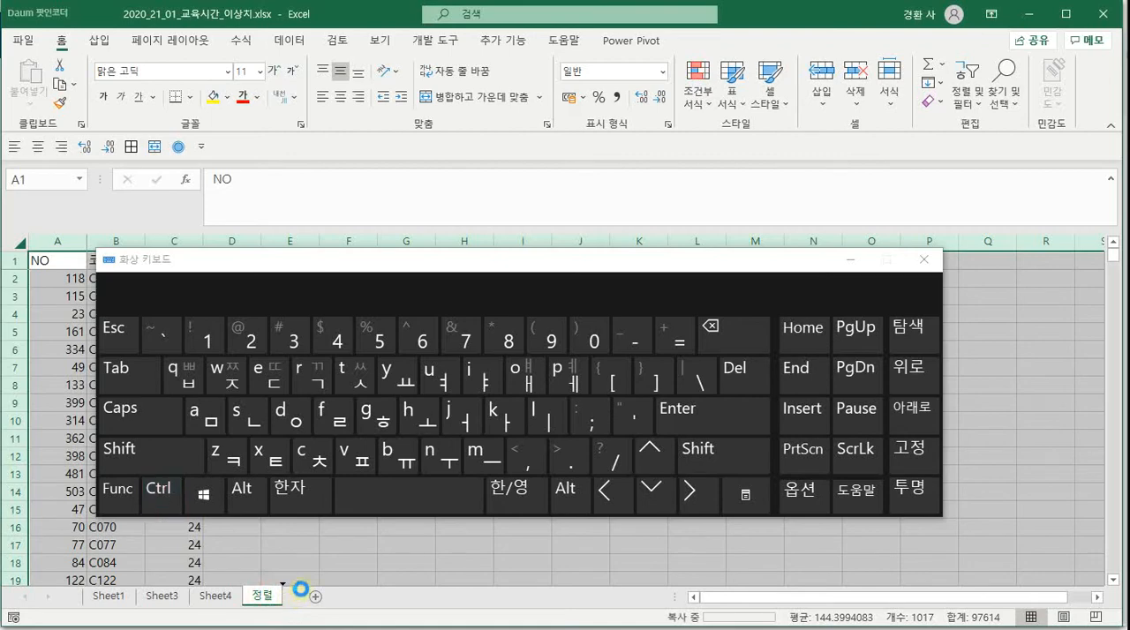
pyautogui.moveTo(458, 276); pyautogui.dragTo(1129, 264)
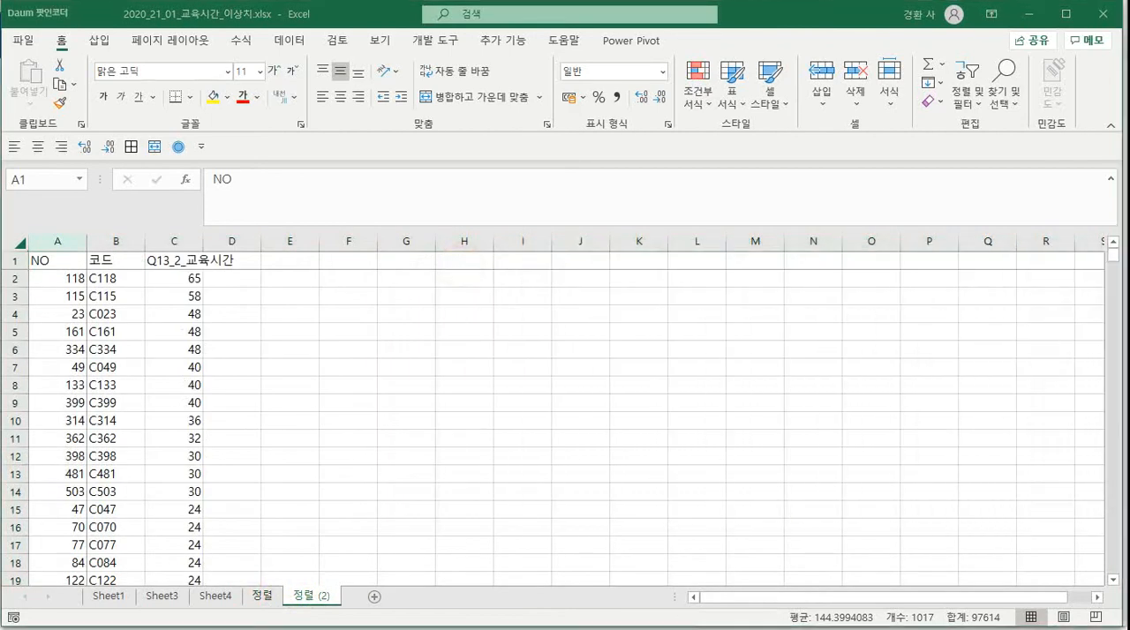
# Enter the label 평균 in cell G1 and 표준편차 in cell J1 of the 정렬 (2) sheet
pyautogui.hotkey('ctrl', 'a')
pyautogui.click(383, 261)
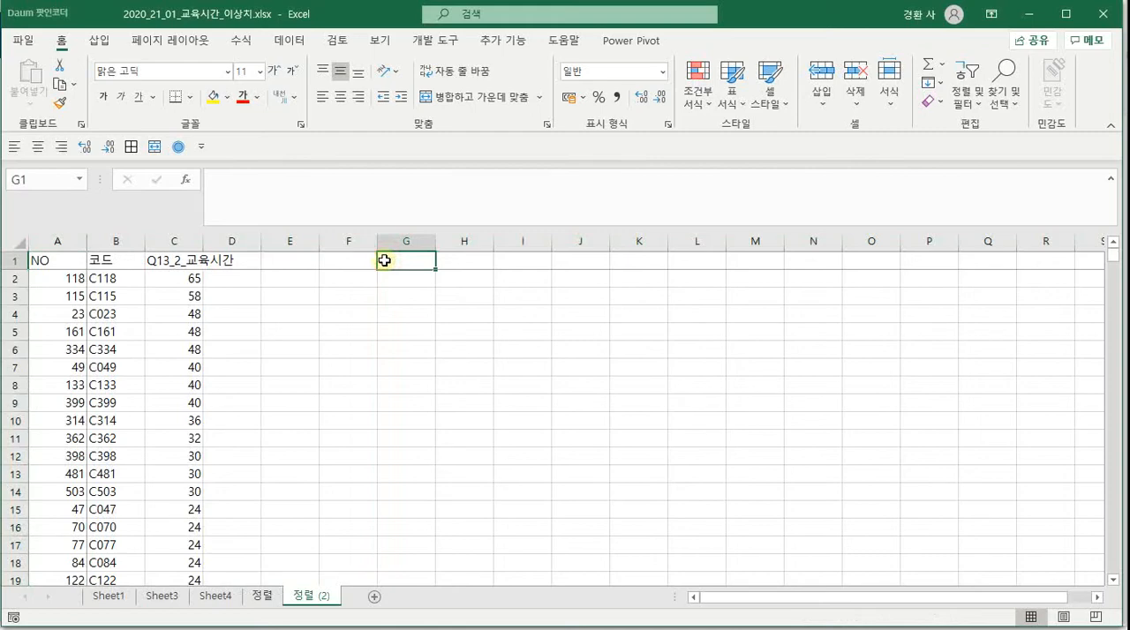
pyautogui.write('평균')
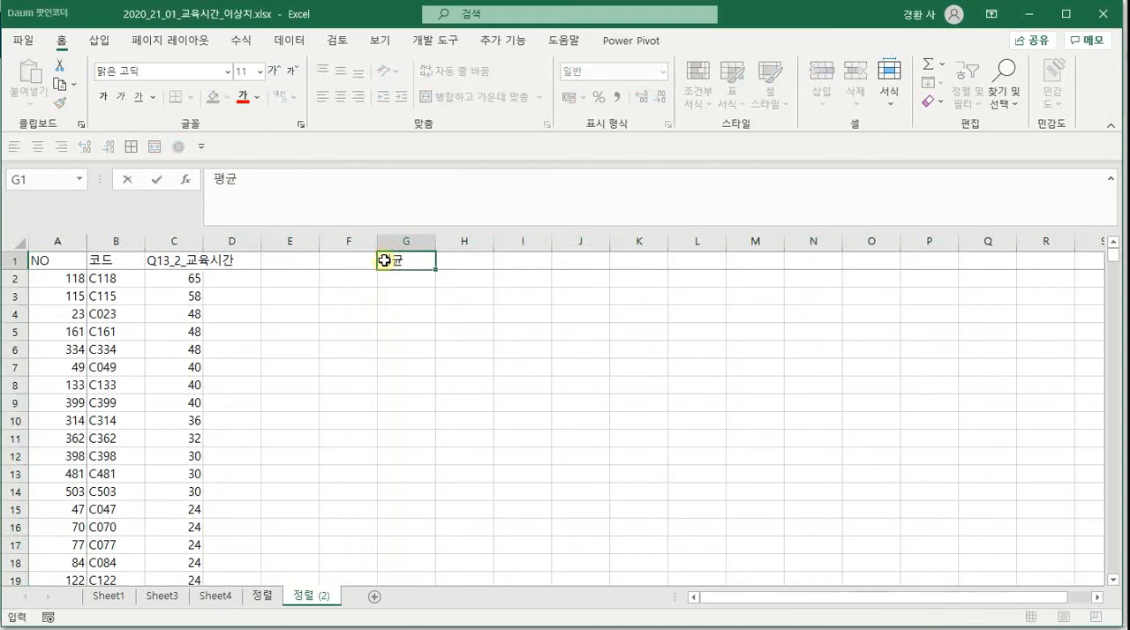
pyautogui.press('Tab')
pyautogui.press('Tab')
pyautogui.press('Tab')
pyautogui.write('표')
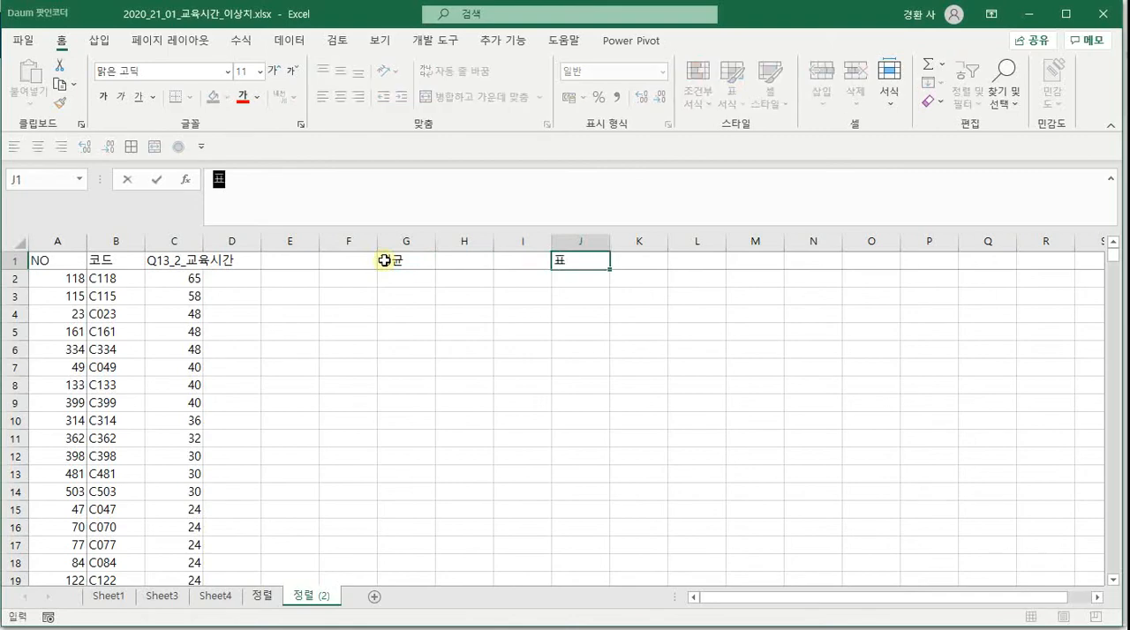
pyautogui.write('준ㅍ')
pyautogui.write('차')
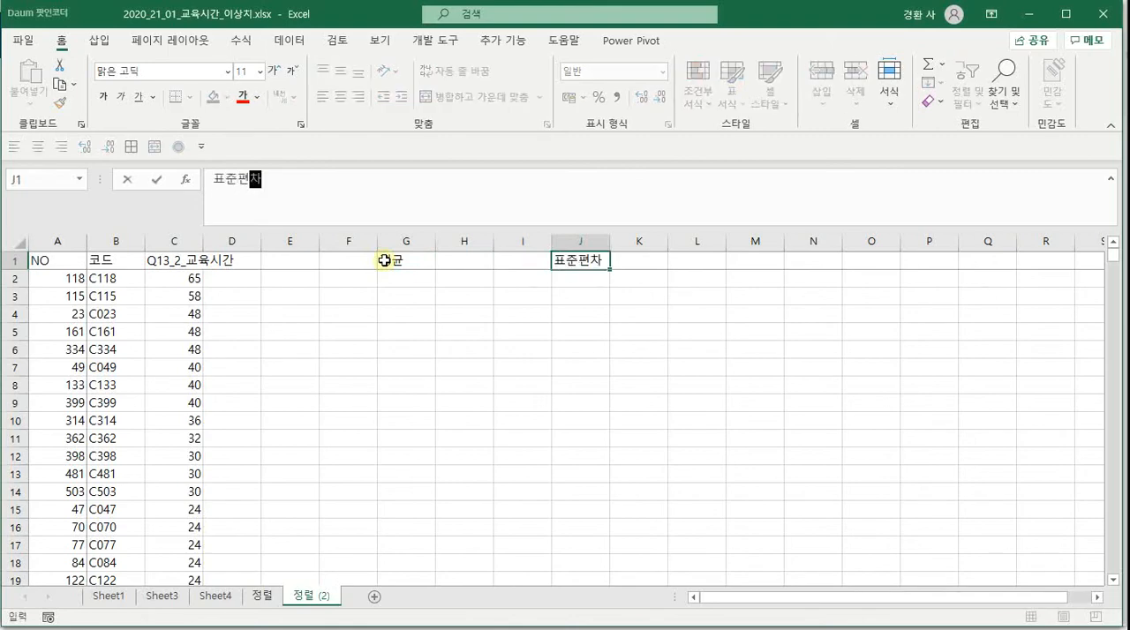
pyautogui.press('Return')
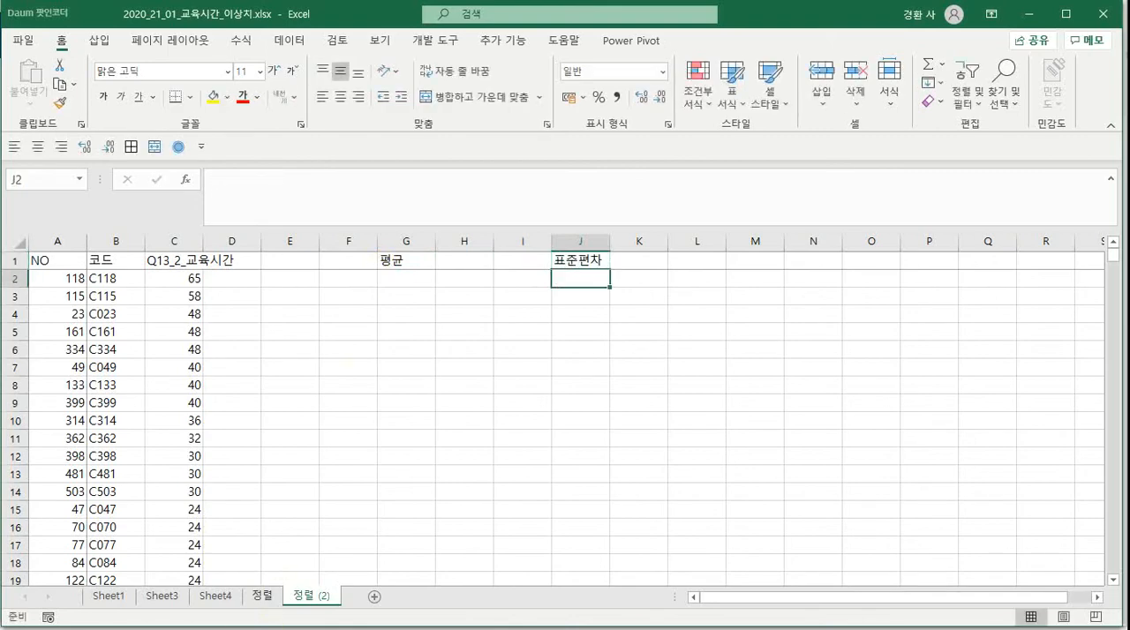
# Group the education-hours row labels of the pivot table on Sheet4 from 2 to 65 in intervals of 5
pyautogui.click(214, 596)
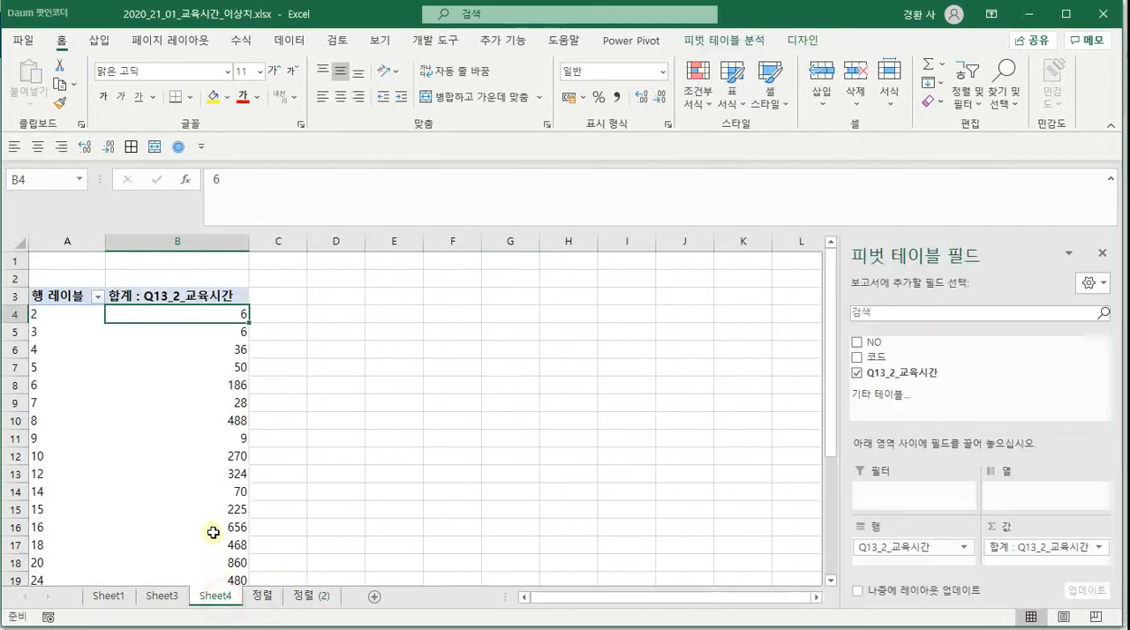
pyautogui.click(65, 296)
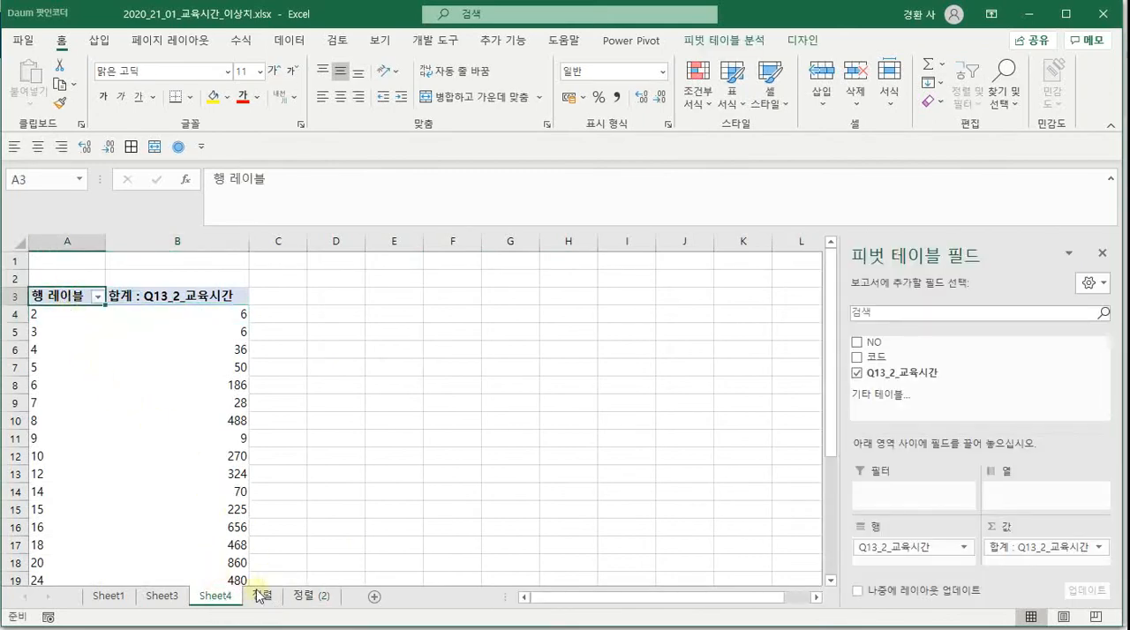
pyautogui.click(181, 597)
pyautogui.click(203, 595)
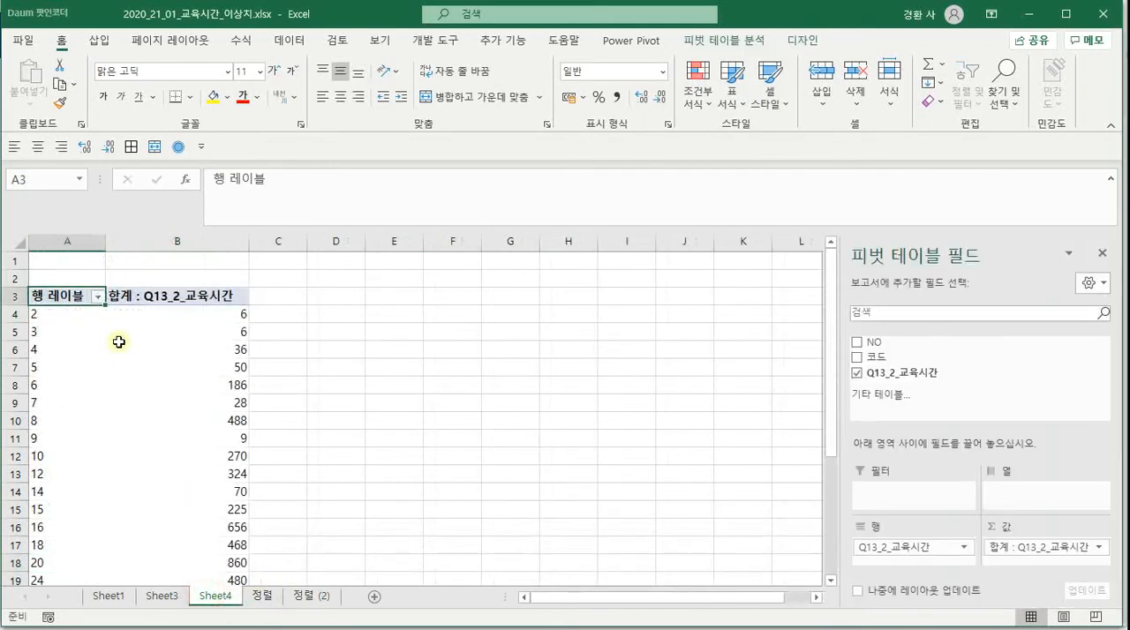
pyautogui.click(76, 303)
pyautogui.click(73, 315)
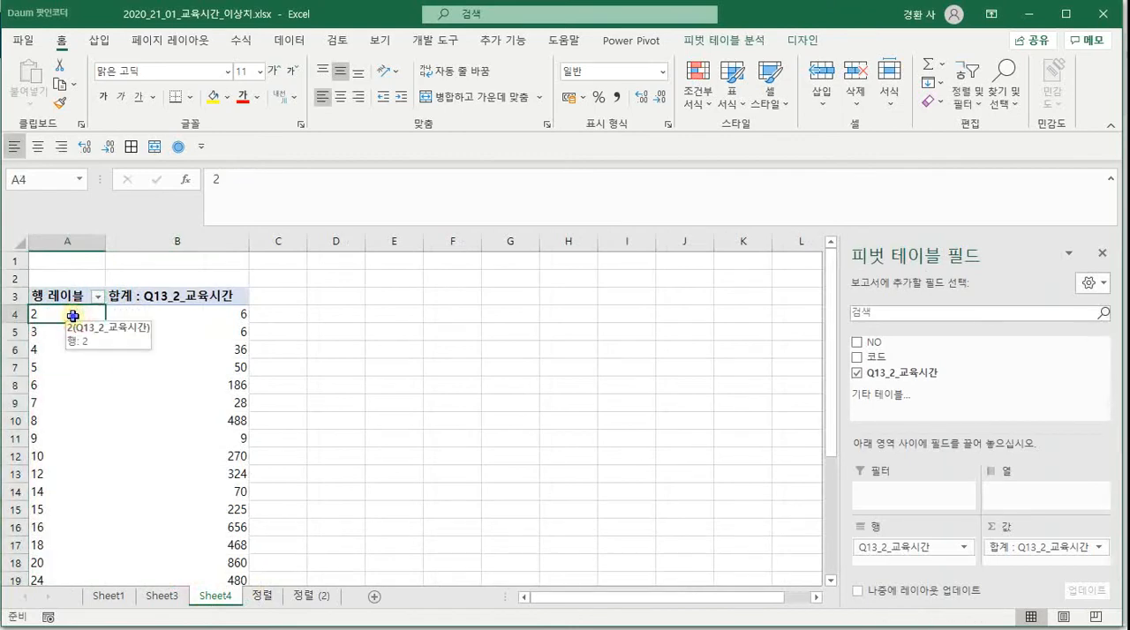
pyautogui.rightClick(72, 315)
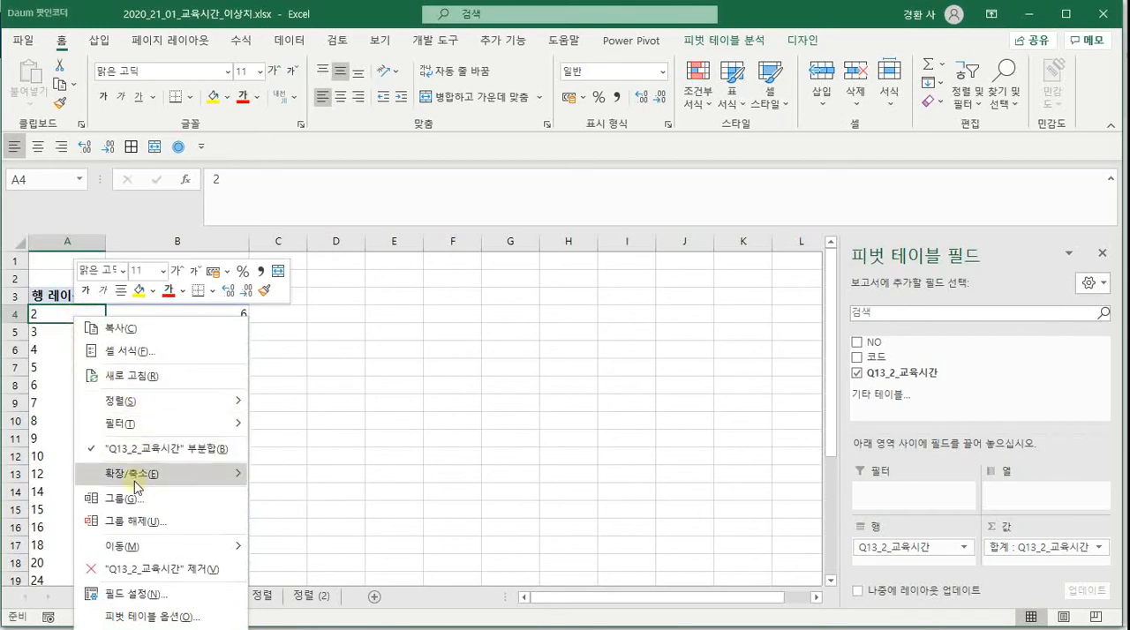
pyautogui.click(137, 498)
pyautogui.doubleClick(150, 506)
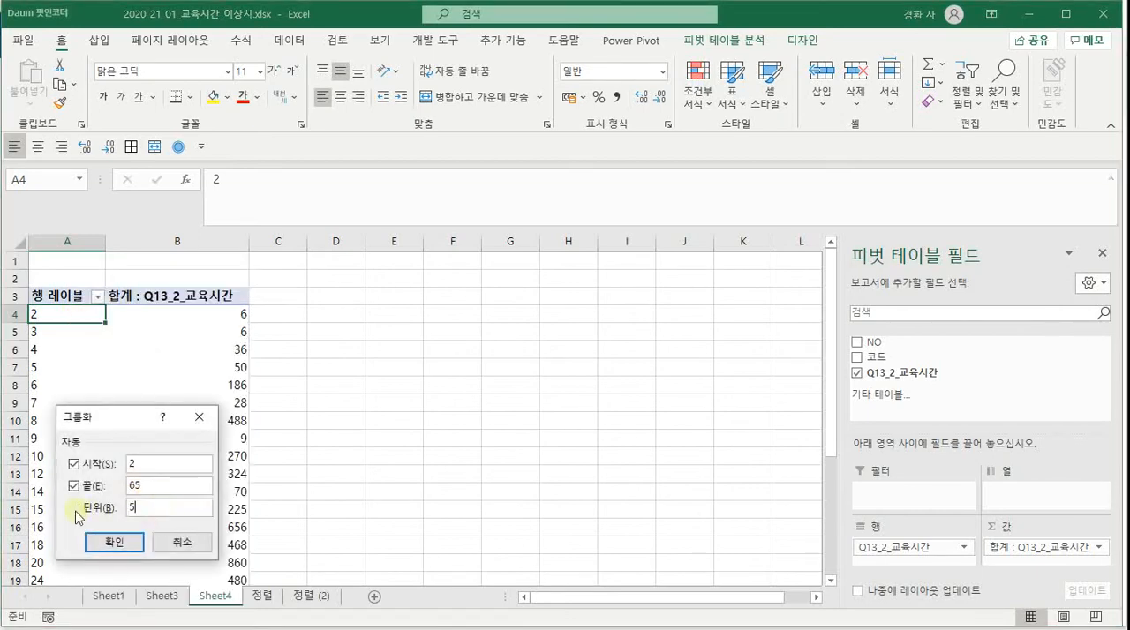
pyautogui.click(97, 540)
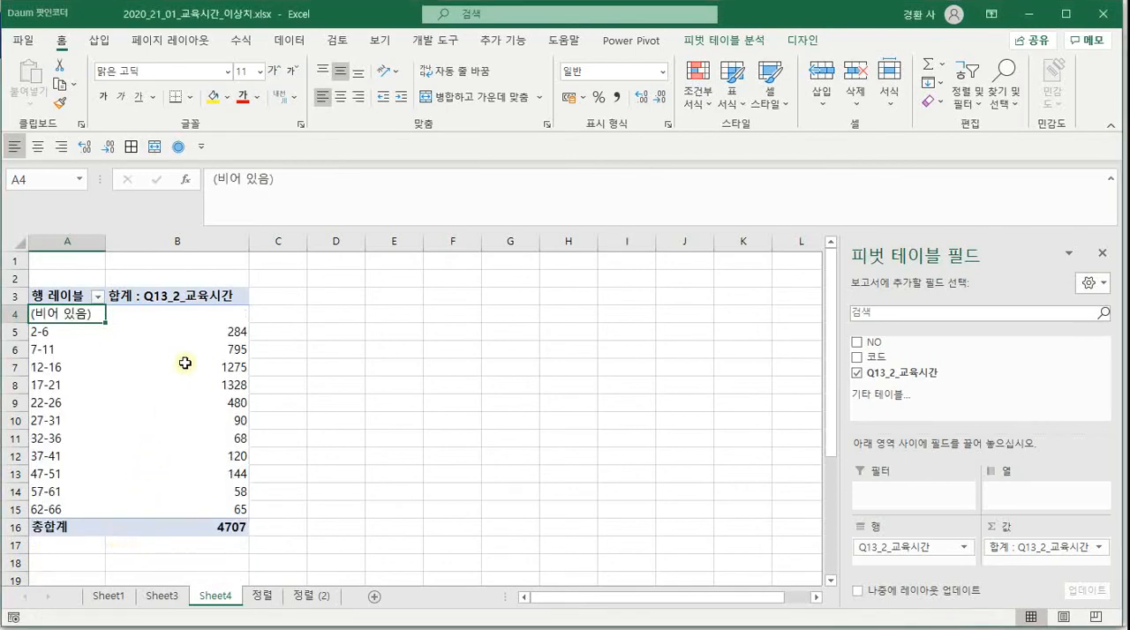
# Insert a 2-D clustered column chart of the grouped education hours, examine the distribution, and delete the chart
pyautogui.click(194, 333)
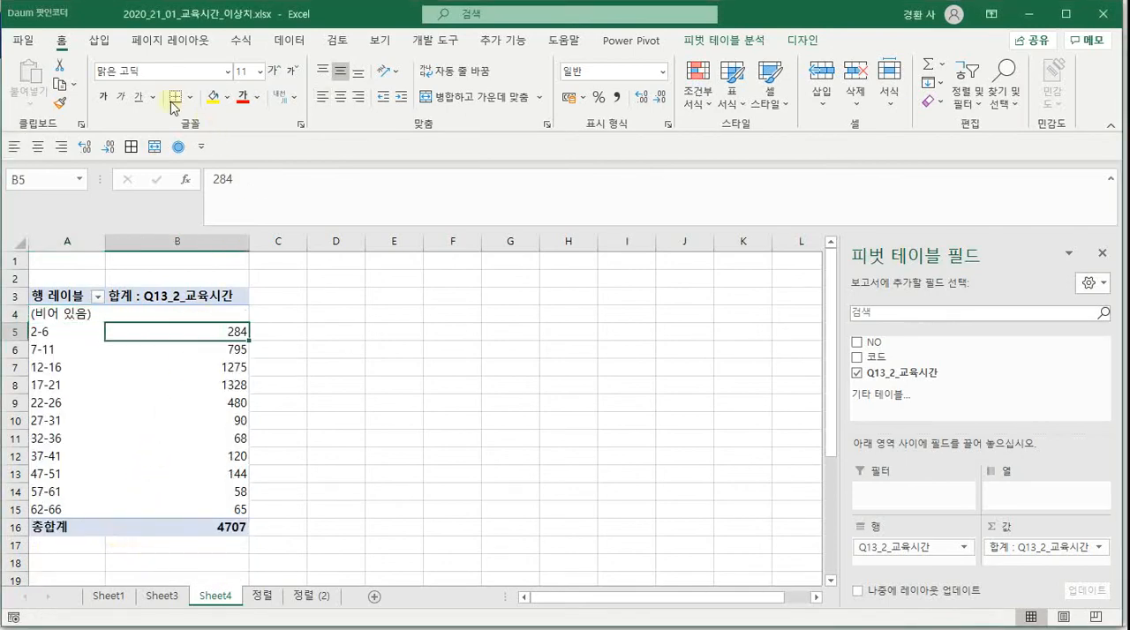
pyautogui.click(97, 42)
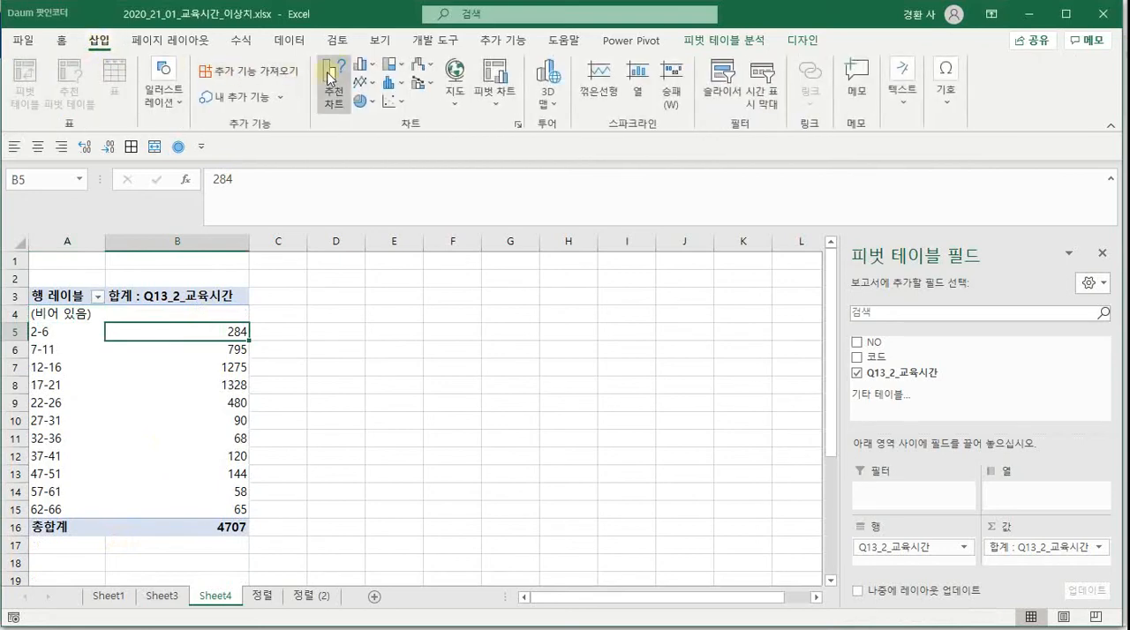
pyautogui.click(363, 65)
pyautogui.click(374, 121)
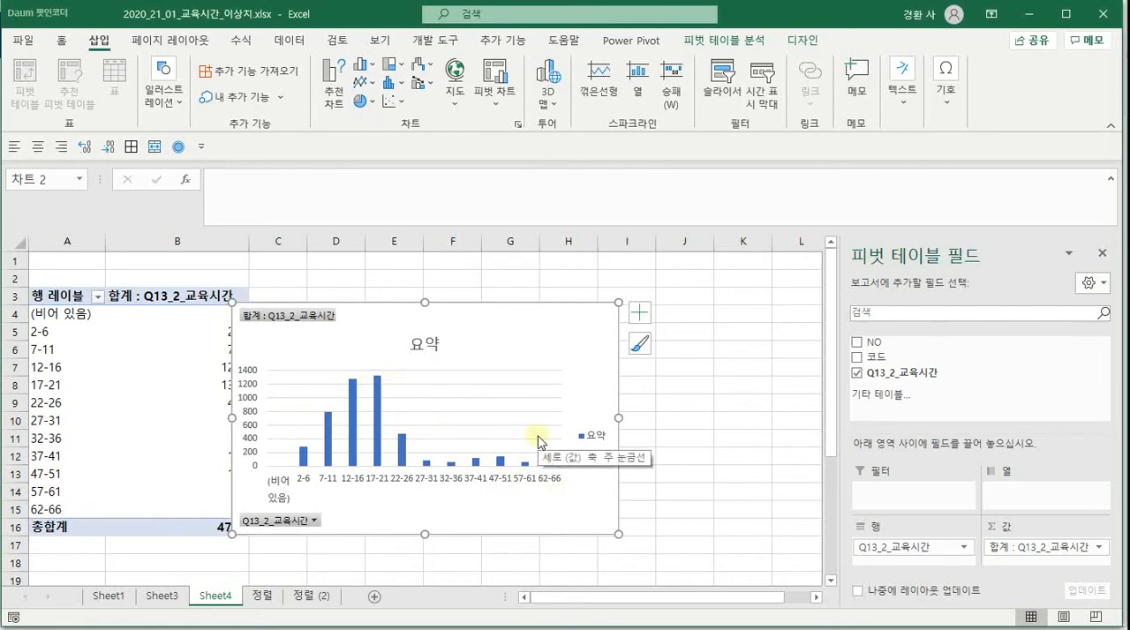
pyautogui.click(531, 322)
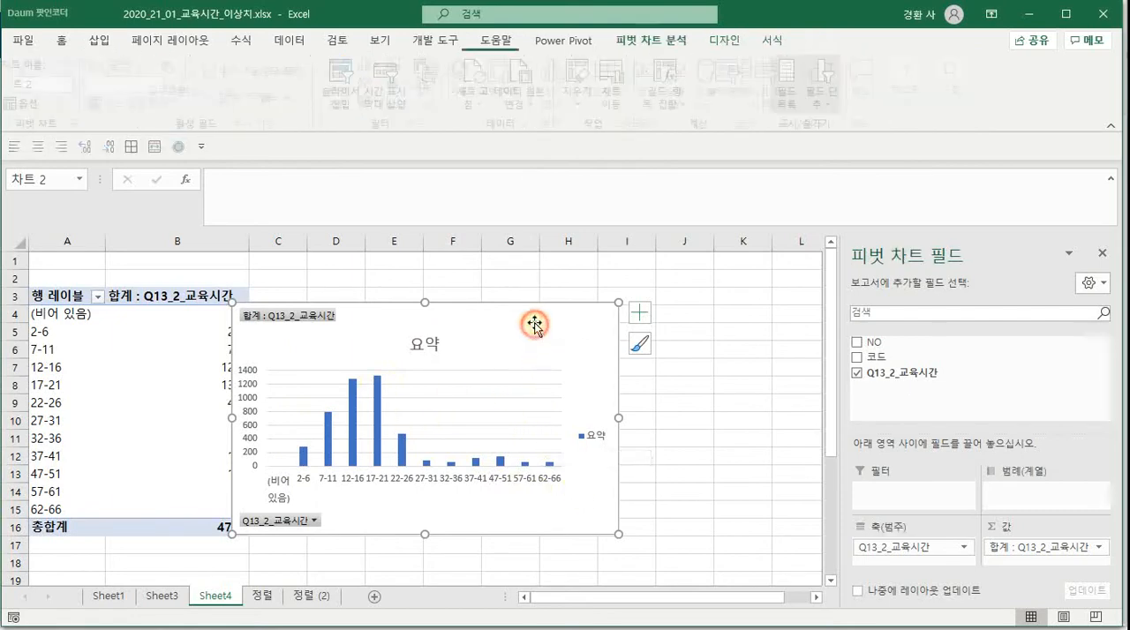
pyautogui.press('Delete')
# Switch to the 정렬 (2) sheet and select cell H1 beside the 평균 label
pyautogui.click(311, 596)
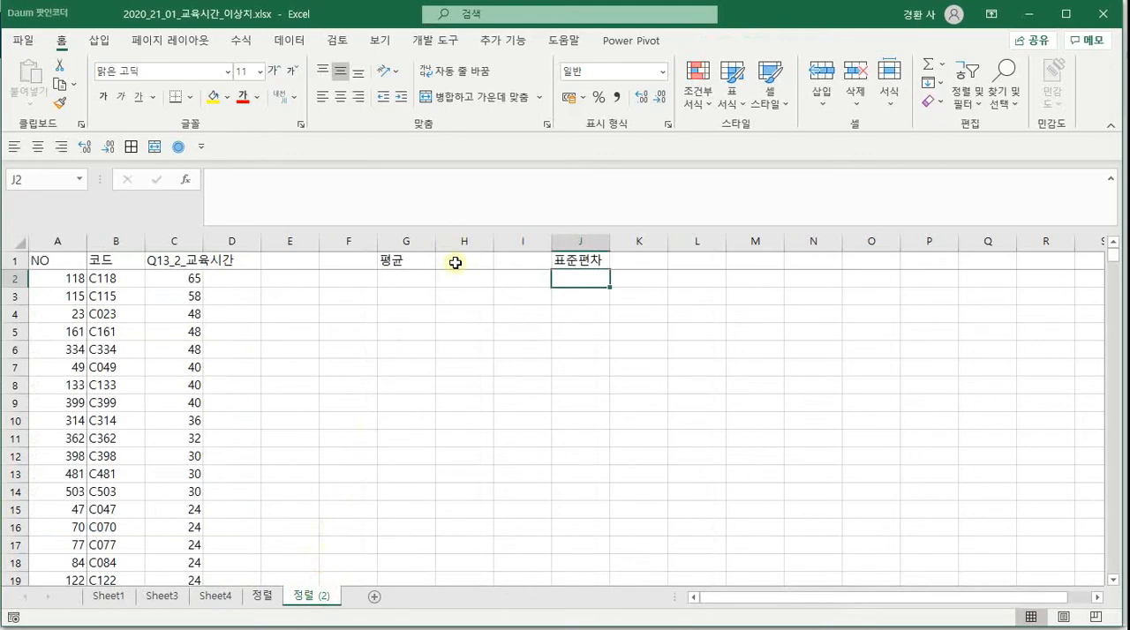
pyautogui.click(456, 262)
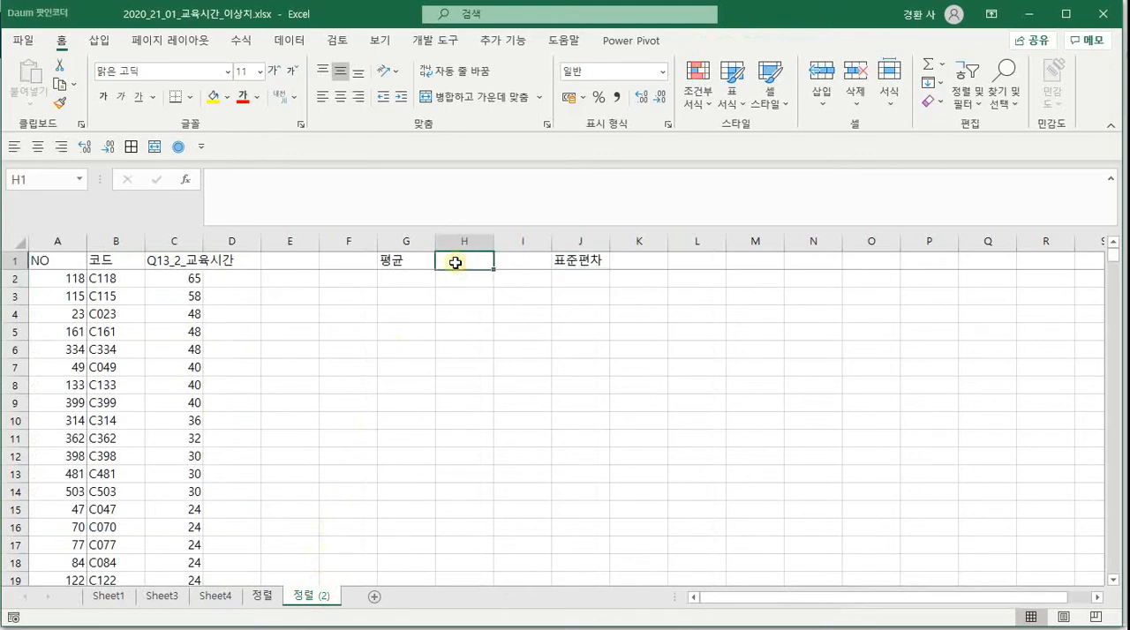
pyautogui.write('=ㄴ')
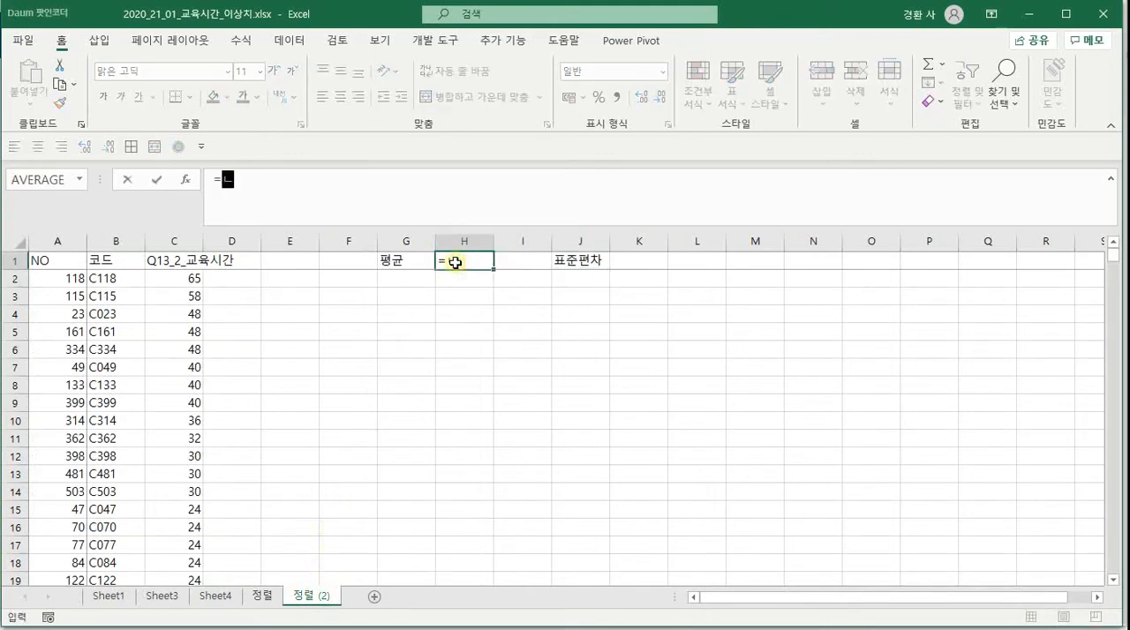
pyautogui.write('ㅅstd')
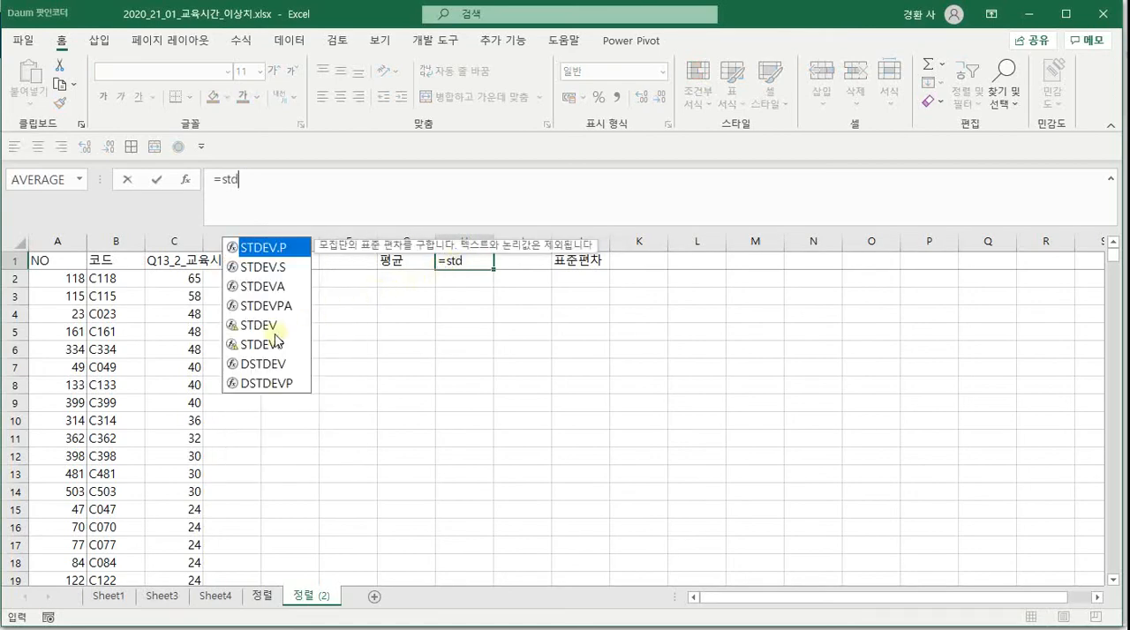
pyautogui.doubleClick(265, 324)
pyautogui.click(176, 241)
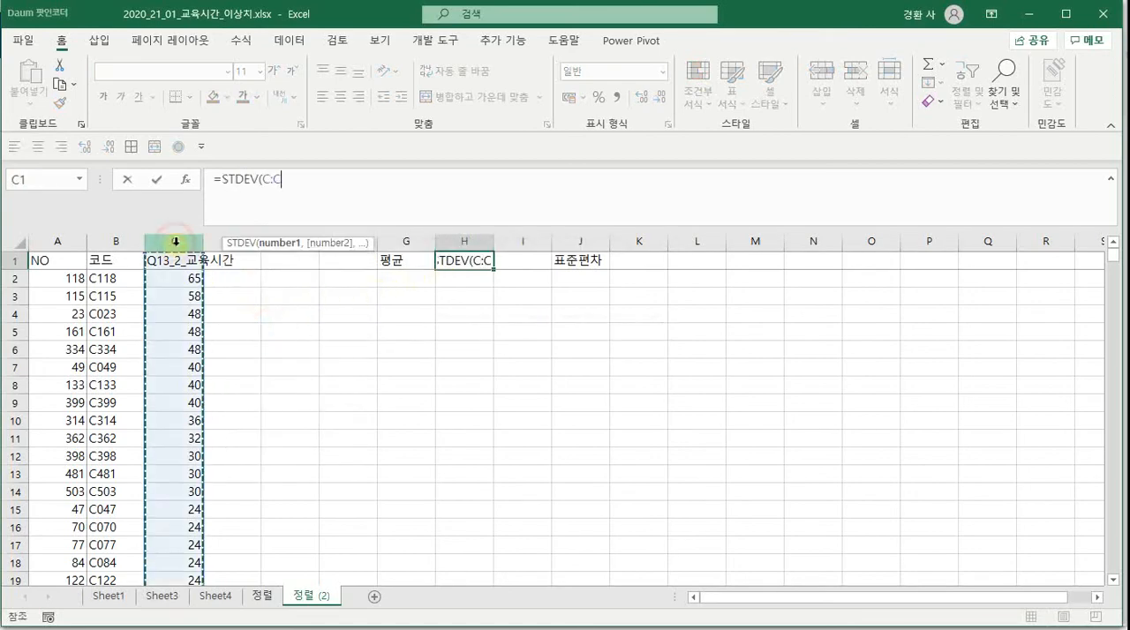
pyautogui.press('BackSpace')
pyautogui.press('BackSpace')
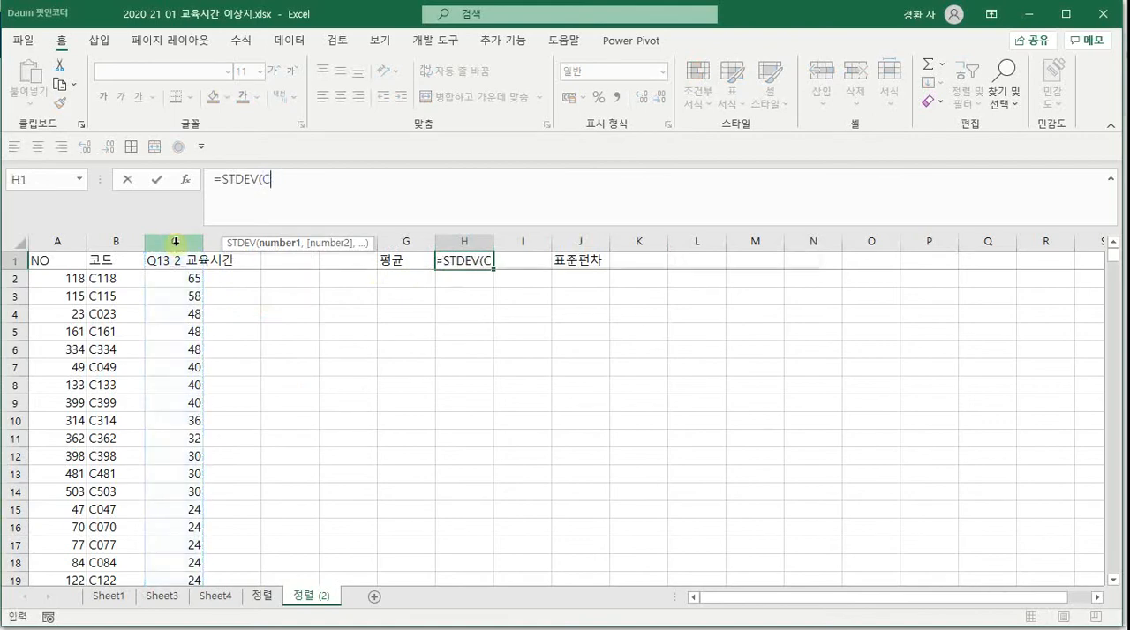
pyautogui.press('BackSpace')
pyautogui.press('BackSpace')
pyautogui.press('BackSpace')
pyautogui.press('BackSpace')
pyautogui.press('BackSpace')
pyautogui.press('BackSpace')
pyautogui.press('BackSpace')
# Enter the formula =AVERAGE(C:C) in cell H1 to calculate the mean of the education hours
pyautogui.write('av')
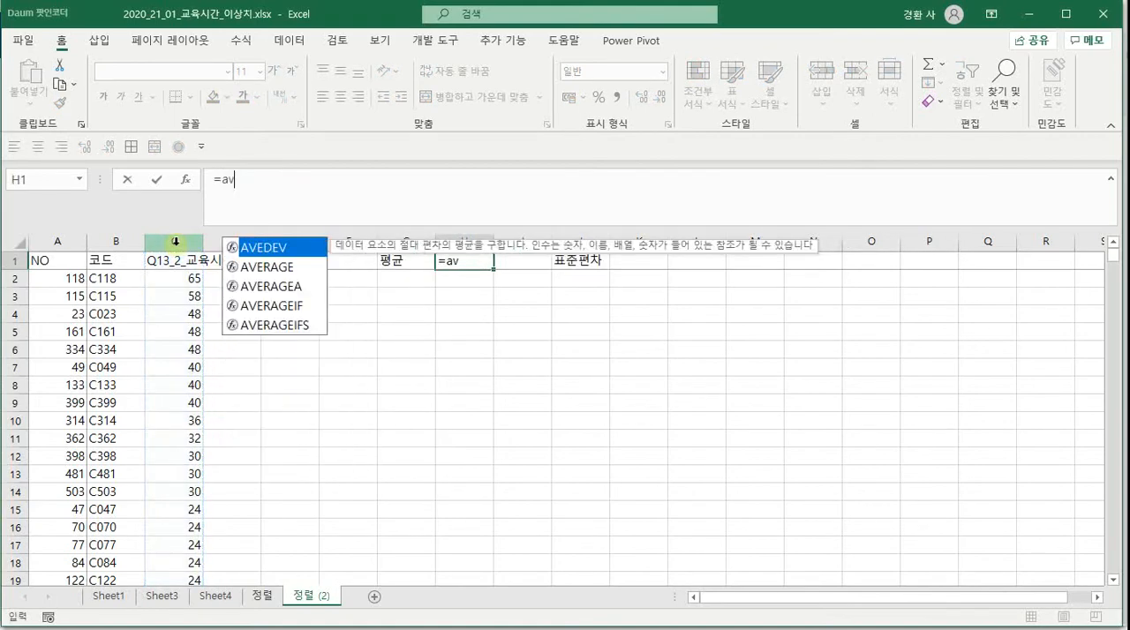
pyautogui.doubleClick(263, 266)
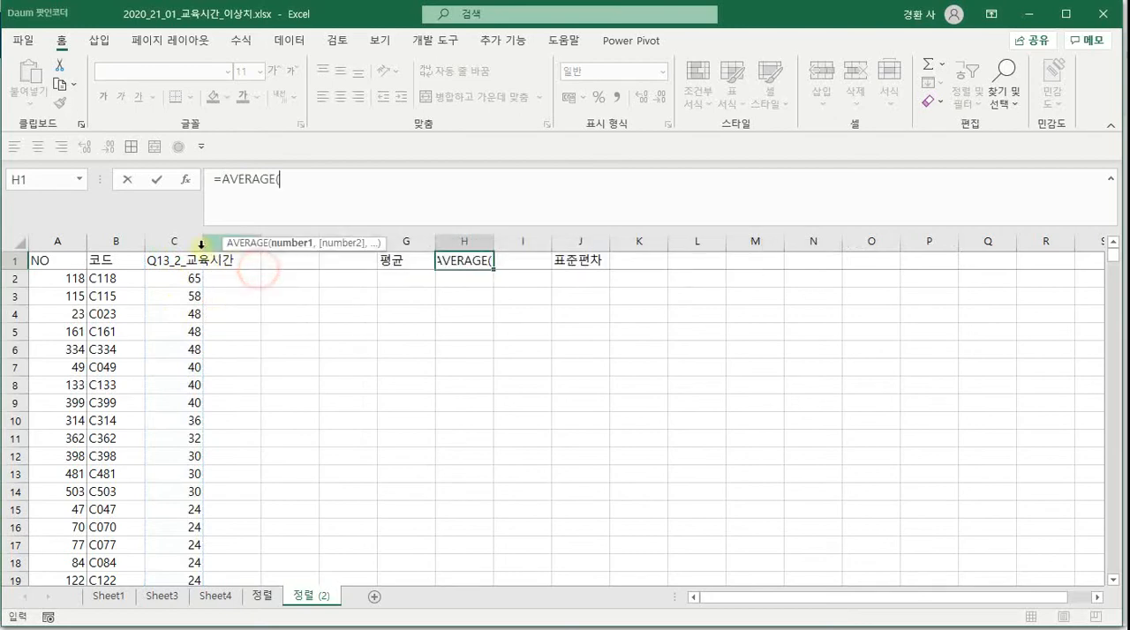
pyautogui.click(181, 241)
pyautogui.press('Return')
# Enter the formula =STDEV(C:C) in cell K1, beside the 표준편차 label, for the education hours' standard deviation
pyautogui.press('Right')
pyautogui.press('Right')
pyautogui.press('Right')
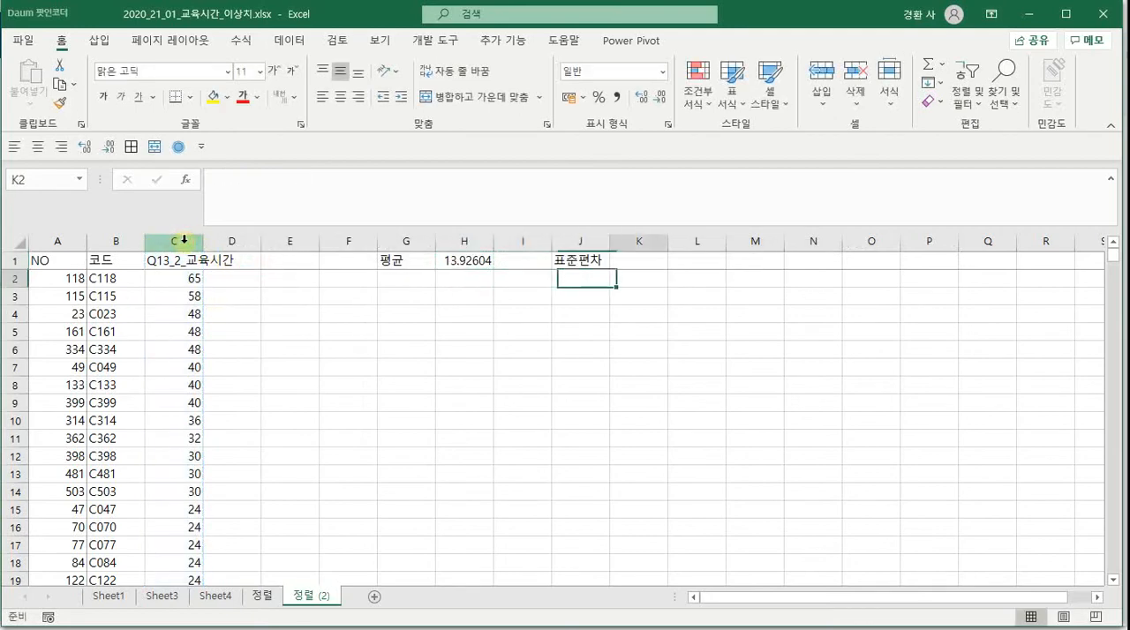
pyautogui.press('Up')
pyautogui.write('=std')
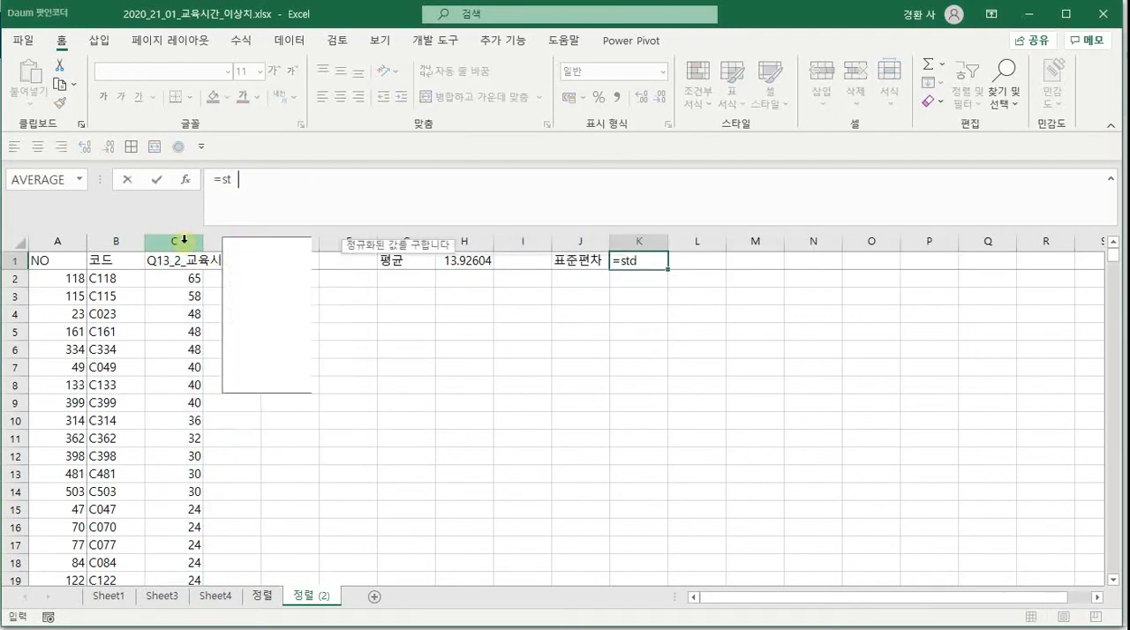
pyautogui.doubleClick(248, 327)
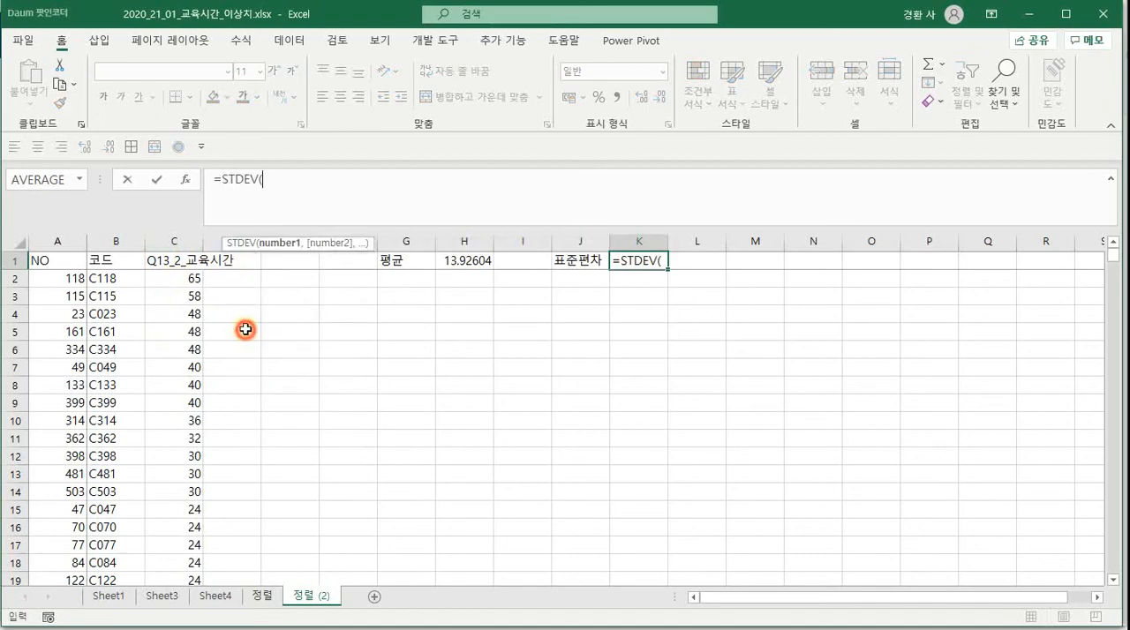
pyautogui.click(173, 240)
pyautogui.press('Return')
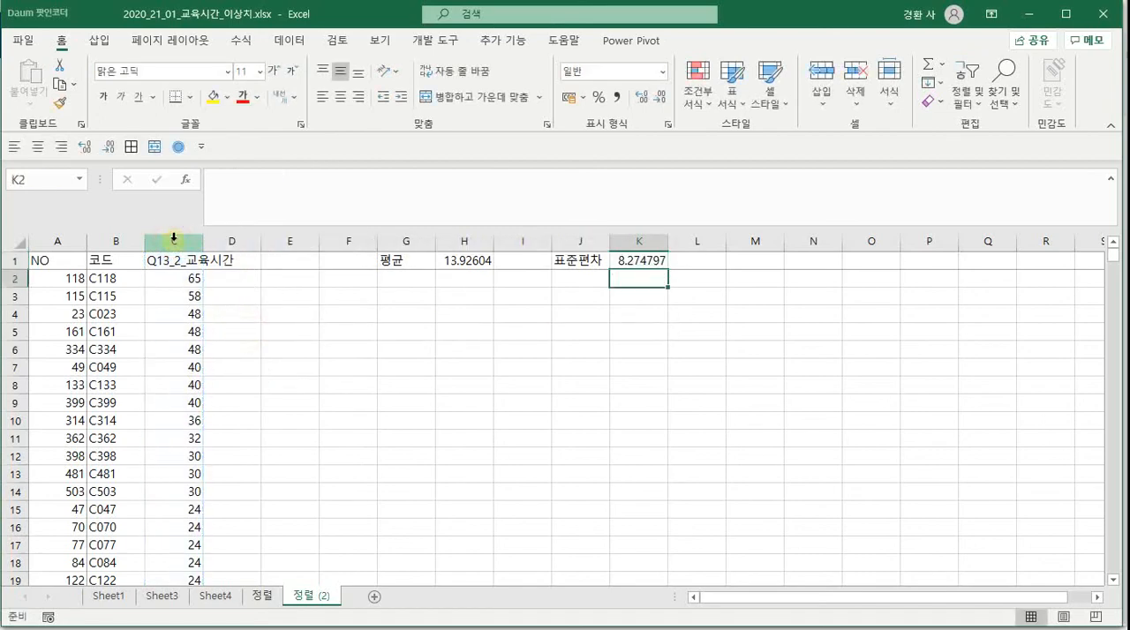
# Enter the column header 표준화 in cell D1, next to the education-hours column
pyautogui.press('Left')
pyautogui.press('Left')
pyautogui.press('Left')
pyautogui.press('Left')
pyautogui.press('Left')
pyautogui.press('Left')
pyautogui.press('Left')
pyautogui.press('Up')
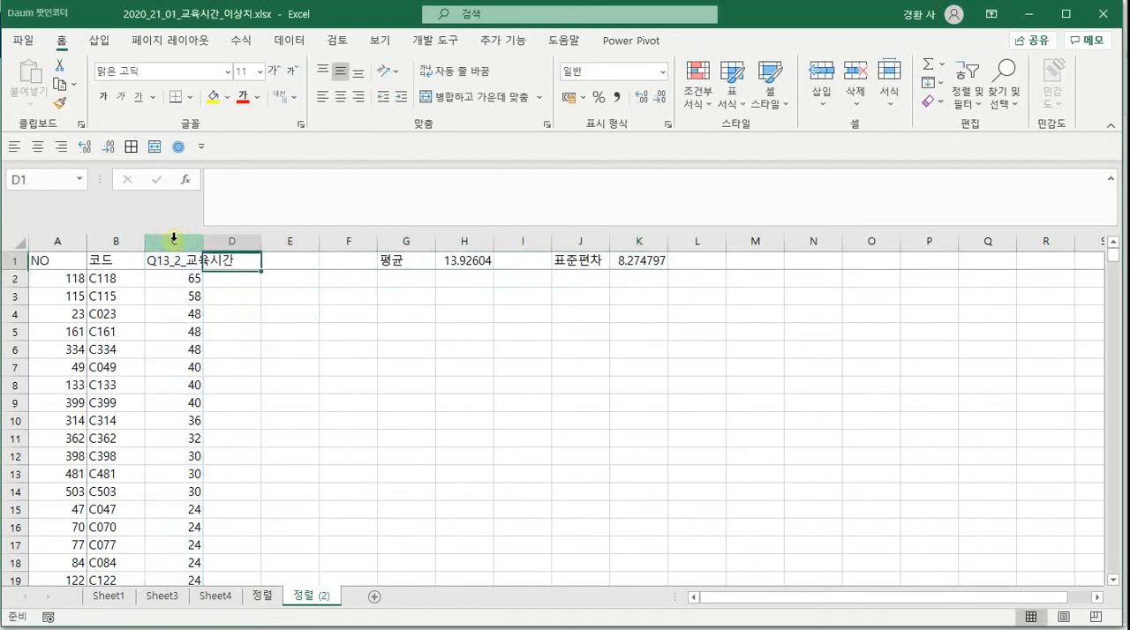
pyautogui.write('vyw')
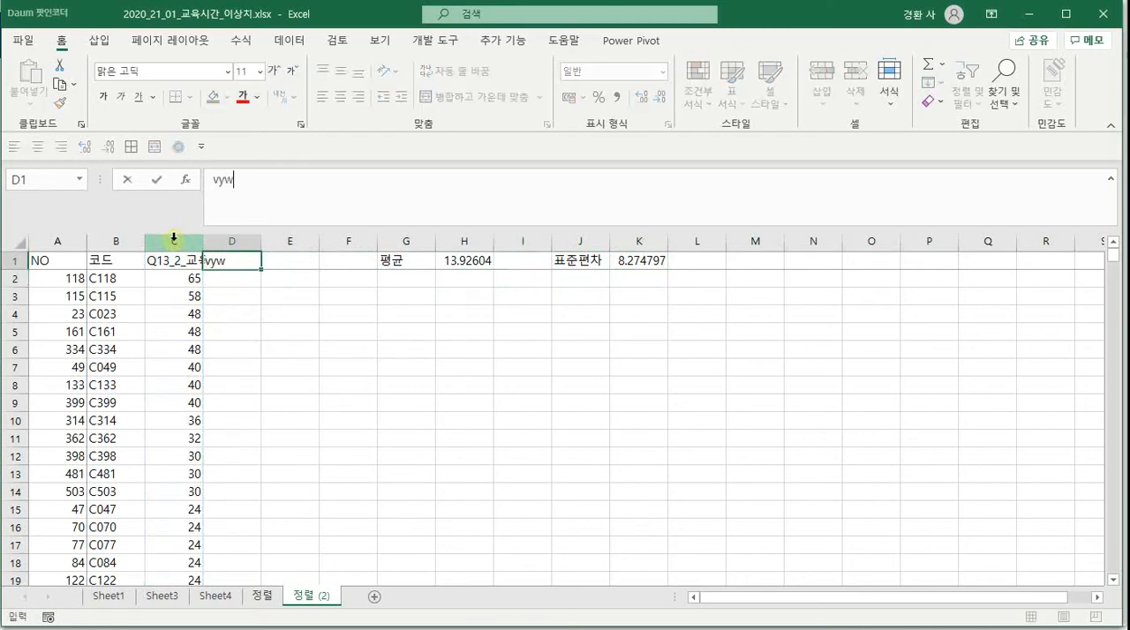
pyautogui.write('표준화')
pyautogui.press('Return')
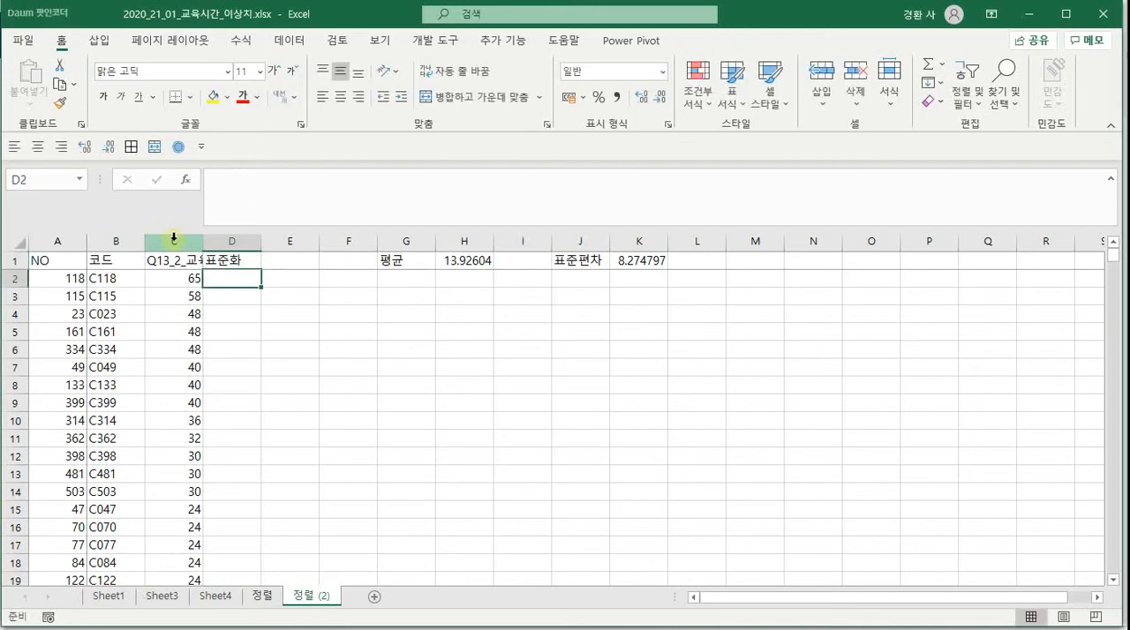
# Enter the formula =STANDARDIZE(C2,$H$1,$K$1) in cell D2 to standardize the first education-hours value
pyautogui.write('=')
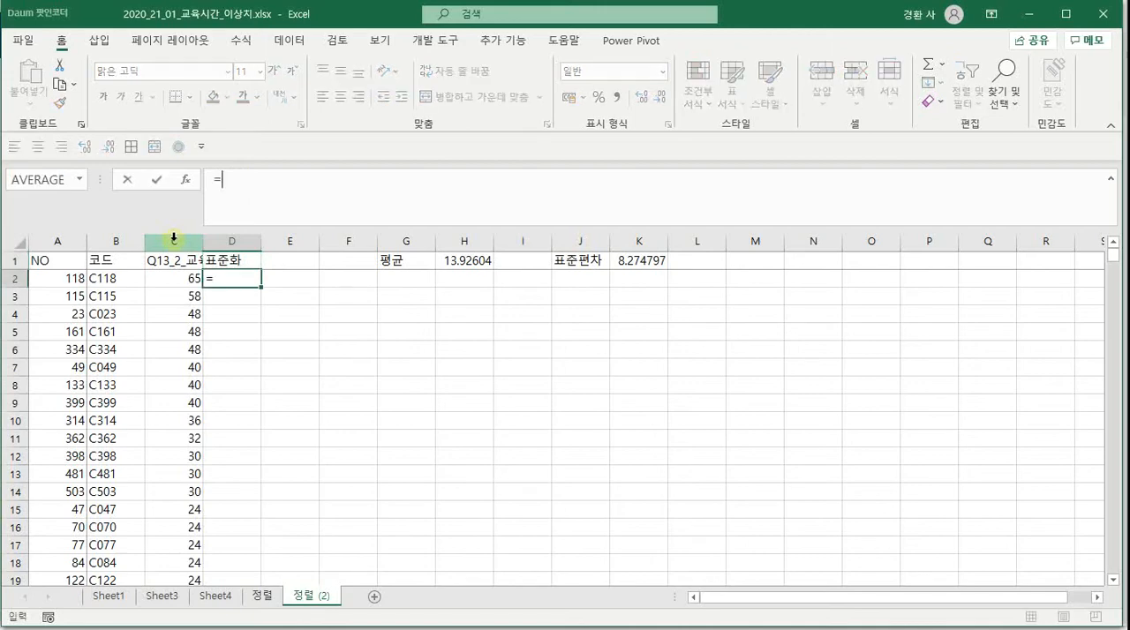
pyautogui.write('ㄴㅅ')
pyautogui.press('BackSpace')
pyautogui.press('BackSpace')
pyautogui.write('st')
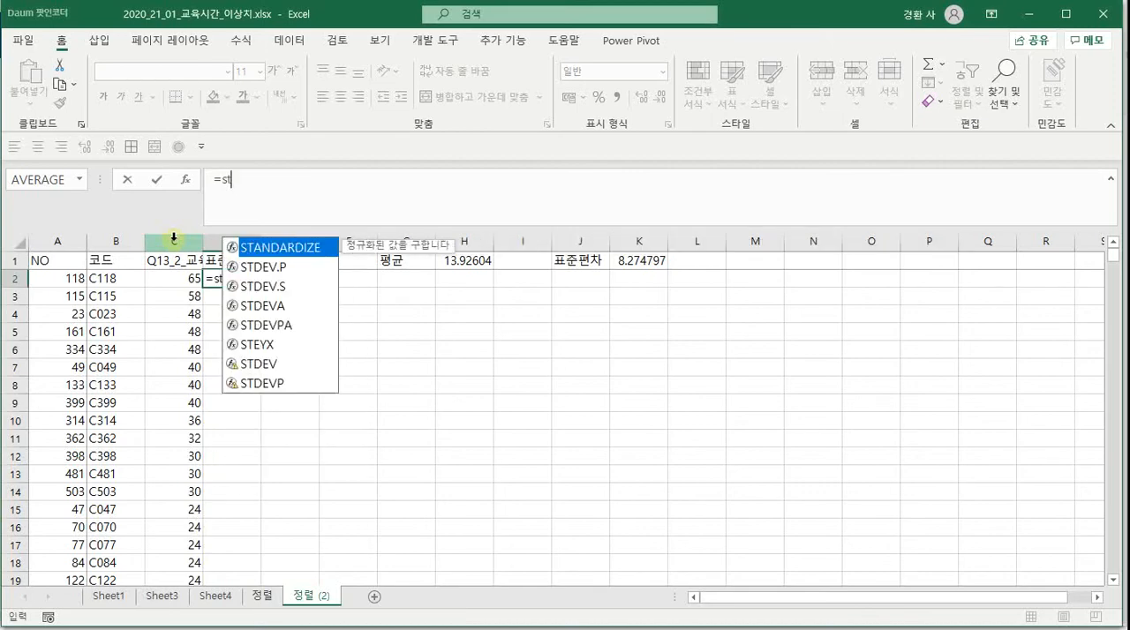
pyautogui.write('a')
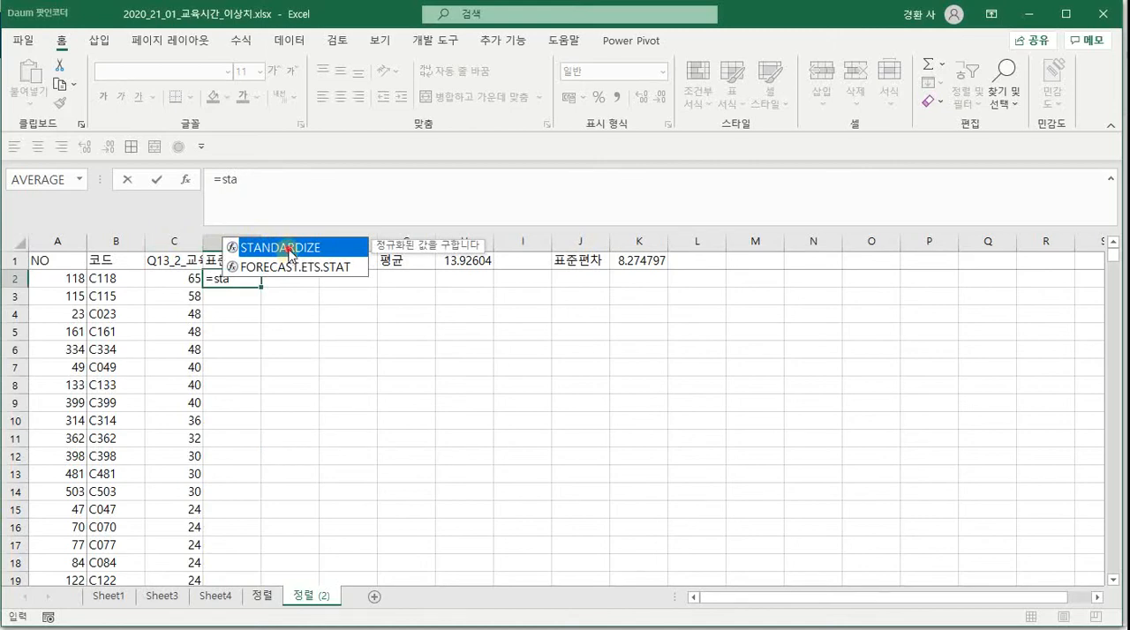
pyautogui.doubleClick(287, 251)
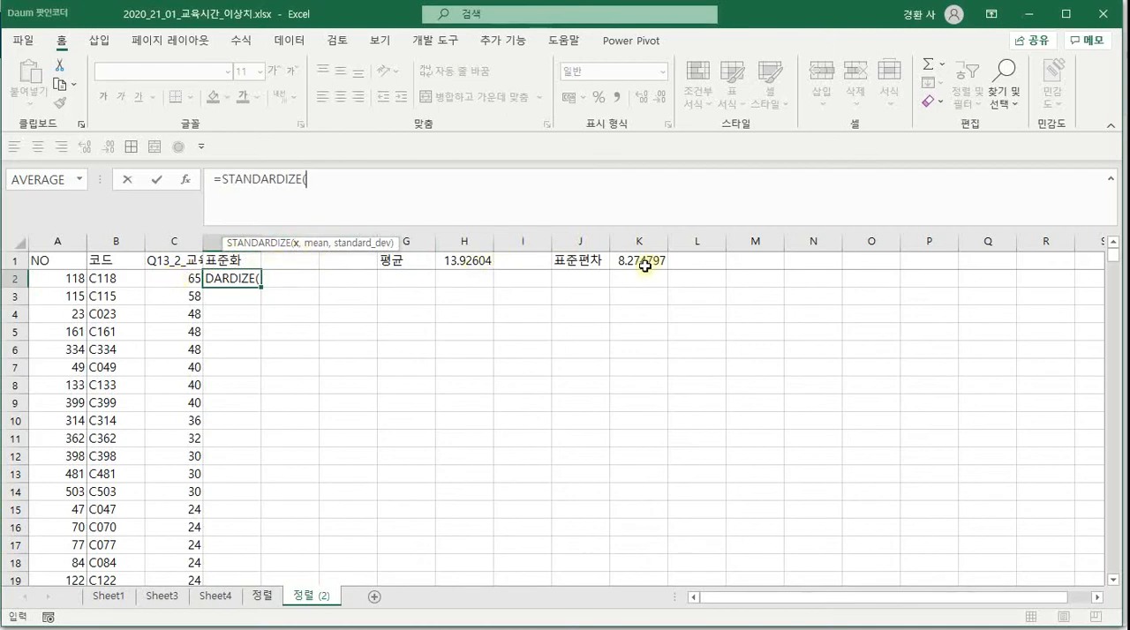
pyautogui.click(168, 276)
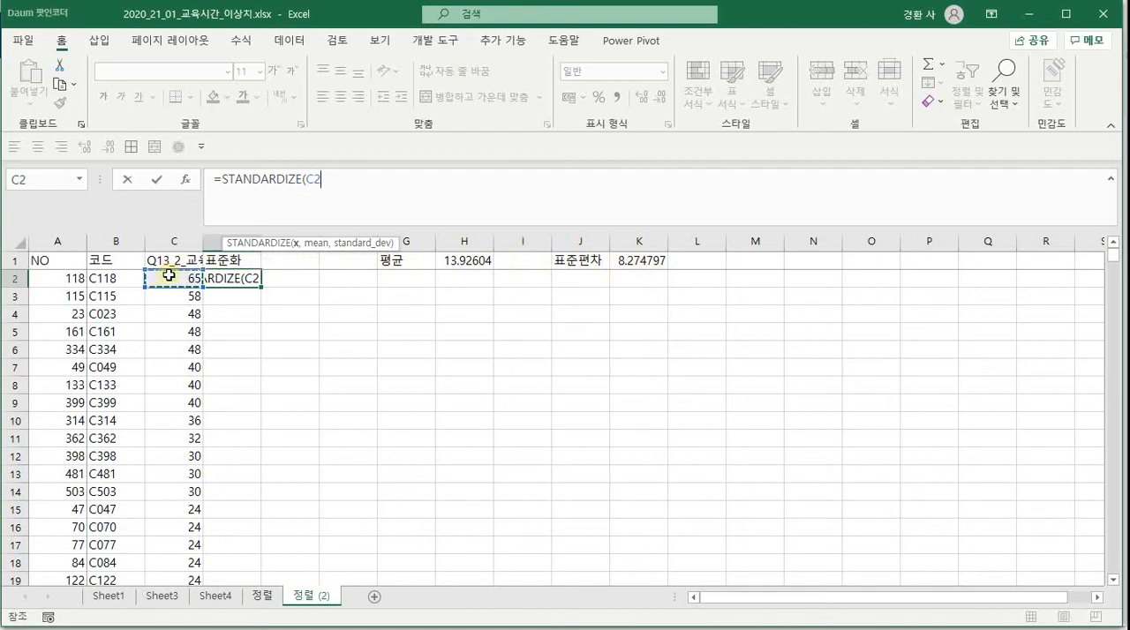
pyautogui.write(',')
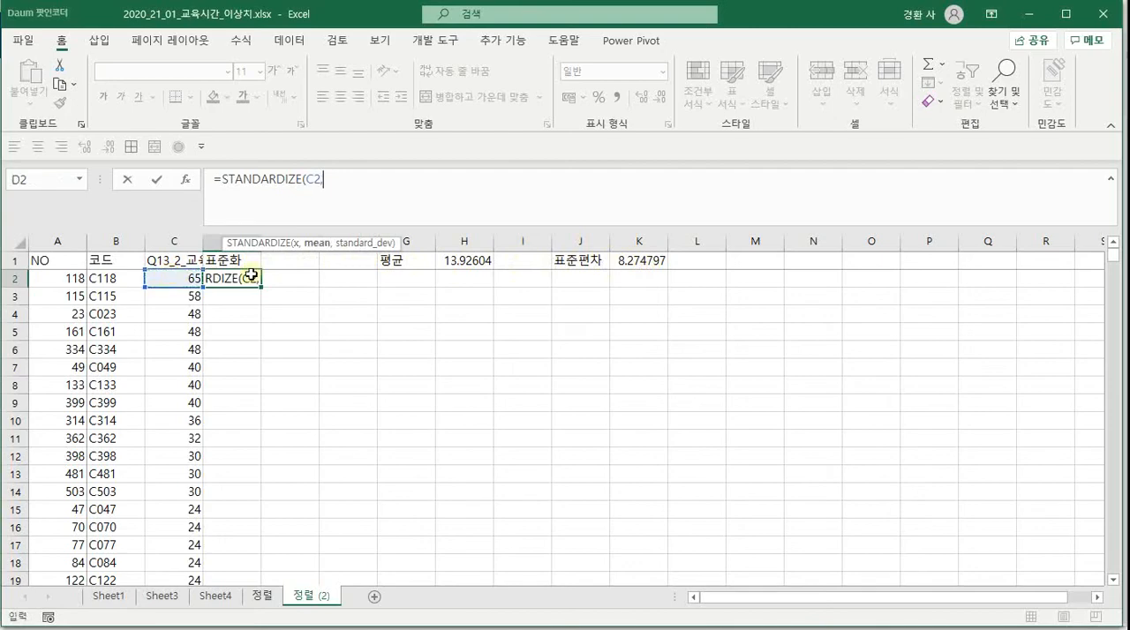
pyautogui.click(470, 261)
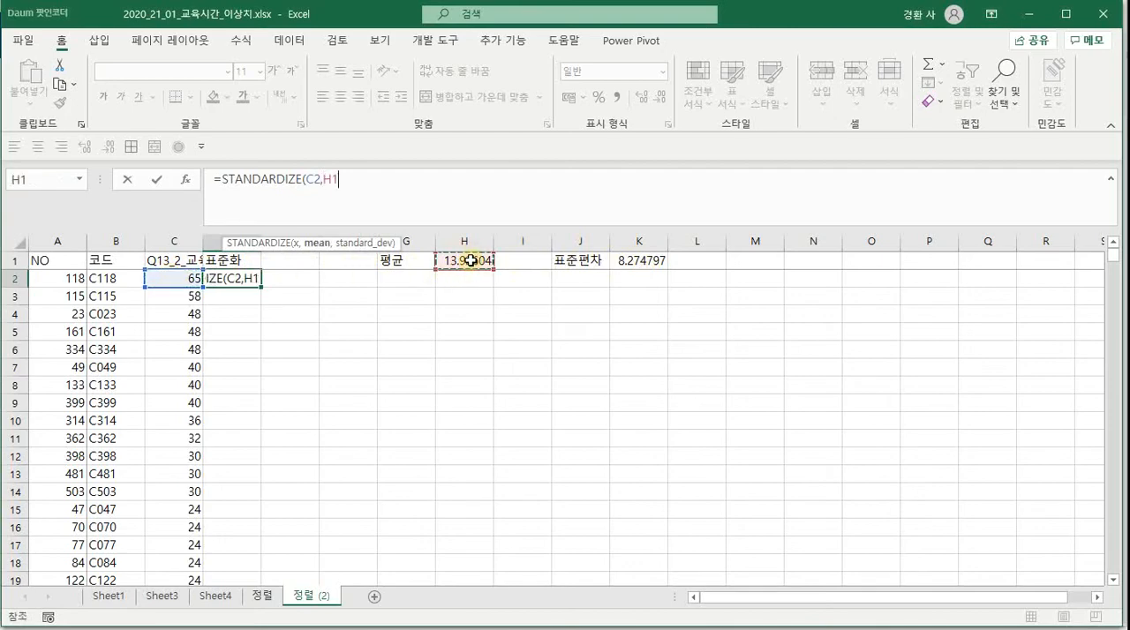
pyautogui.press('F4')
pyautogui.write(',')
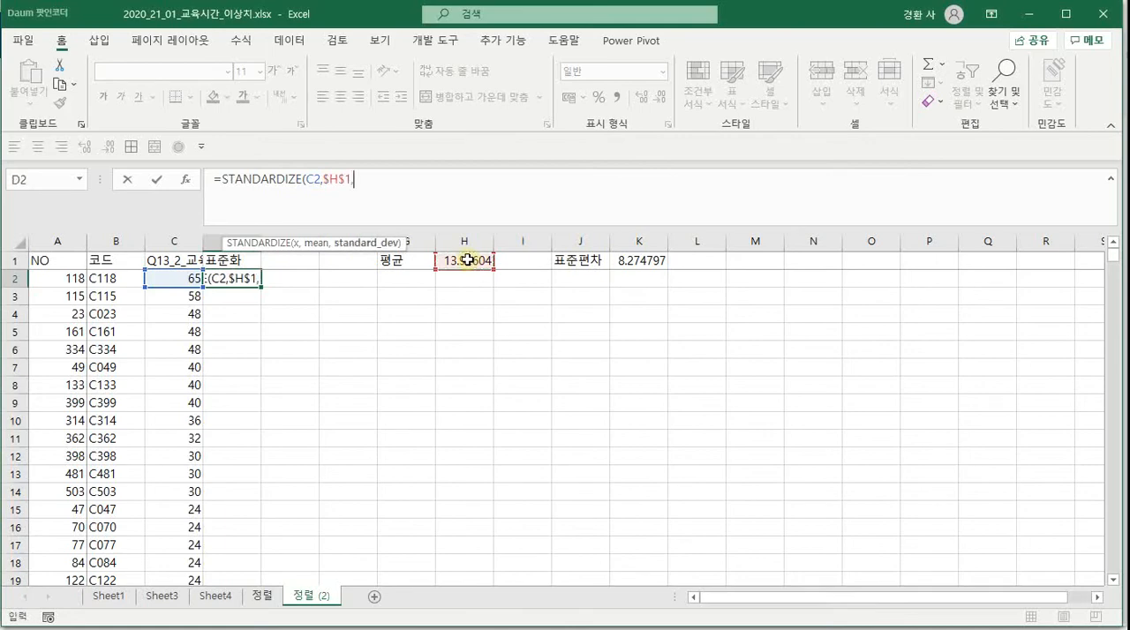
pyautogui.click(647, 261)
pyautogui.press('F4')
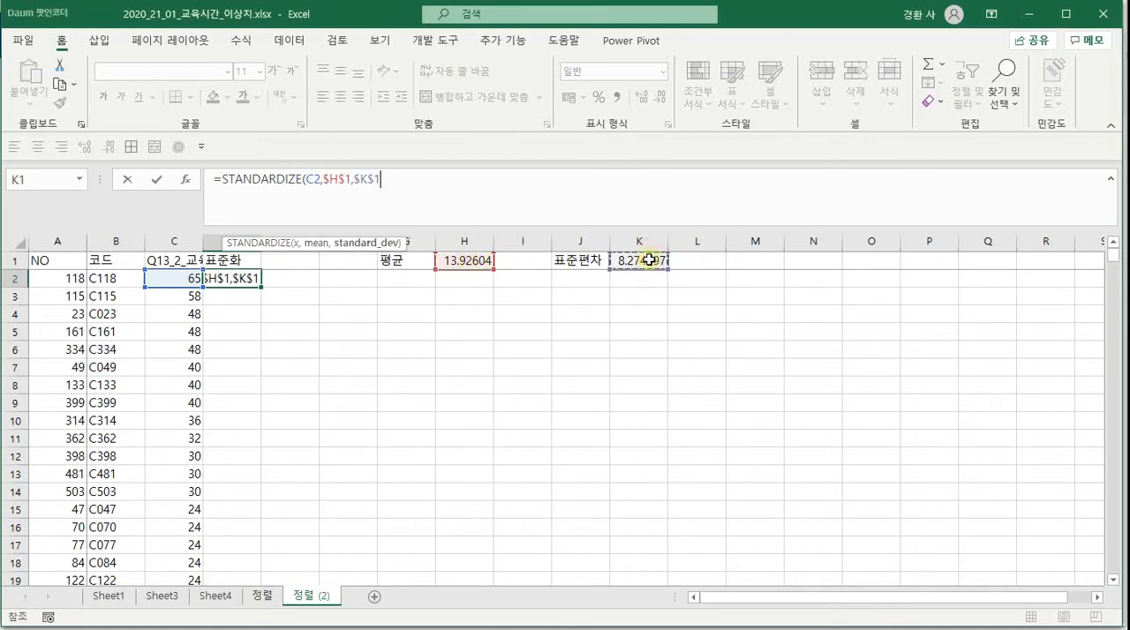
pyautogui.press('Return')
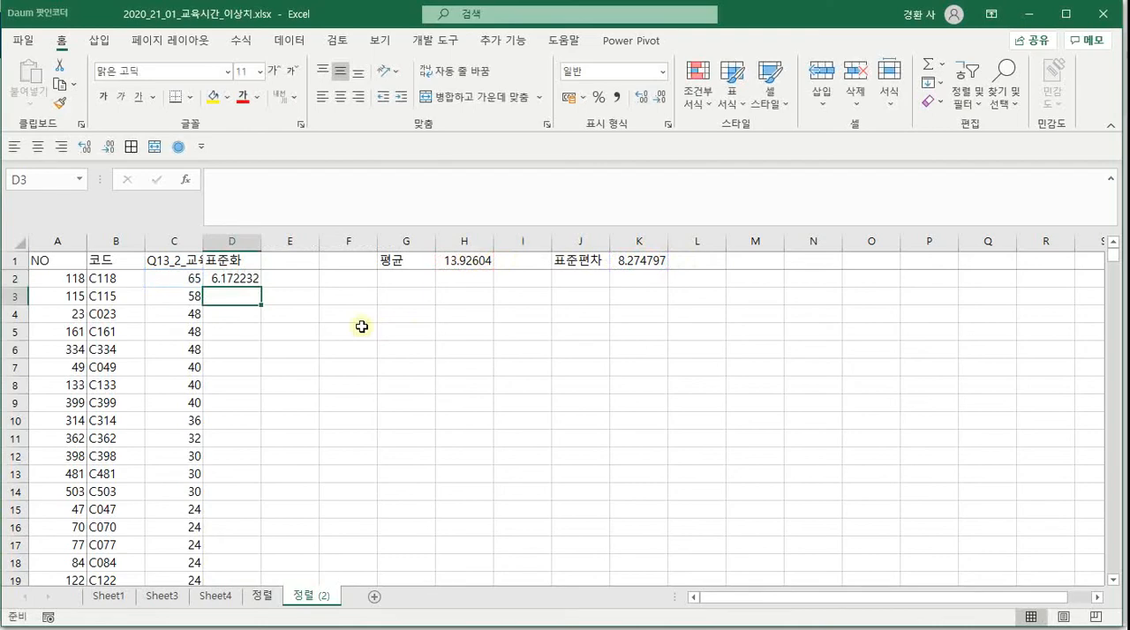
# Fill the STANDARDIZE formula from D2 down to the last data row, check the end of the column, and return to D2
pyautogui.click(237, 278)
pyautogui.doubleClick(261, 287)
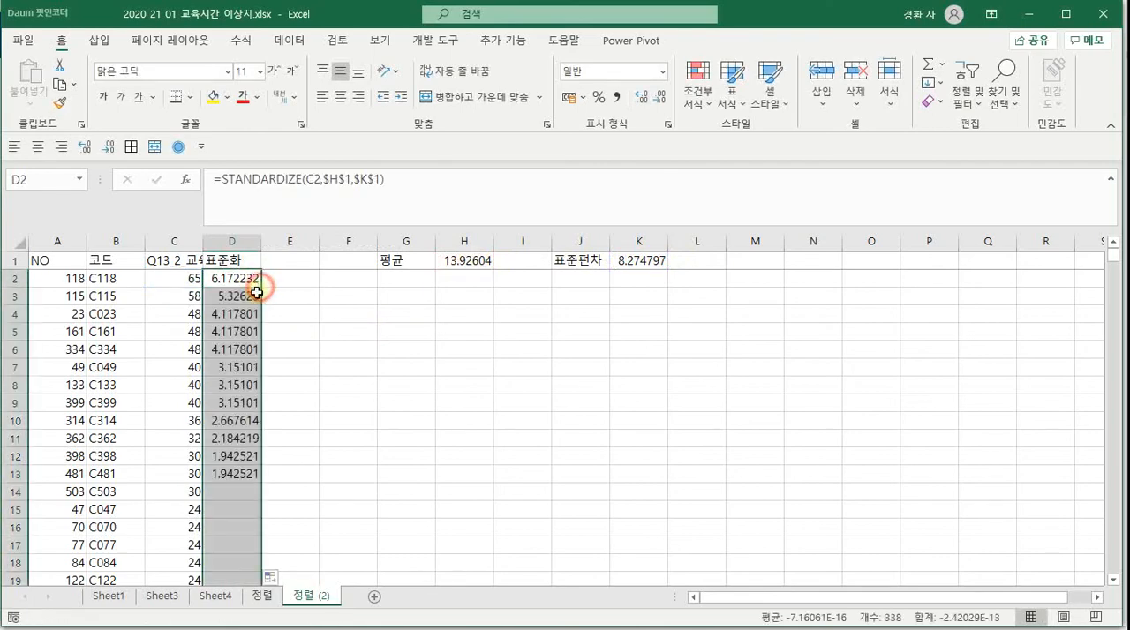
pyautogui.hotkey('ctrl', 'Down')
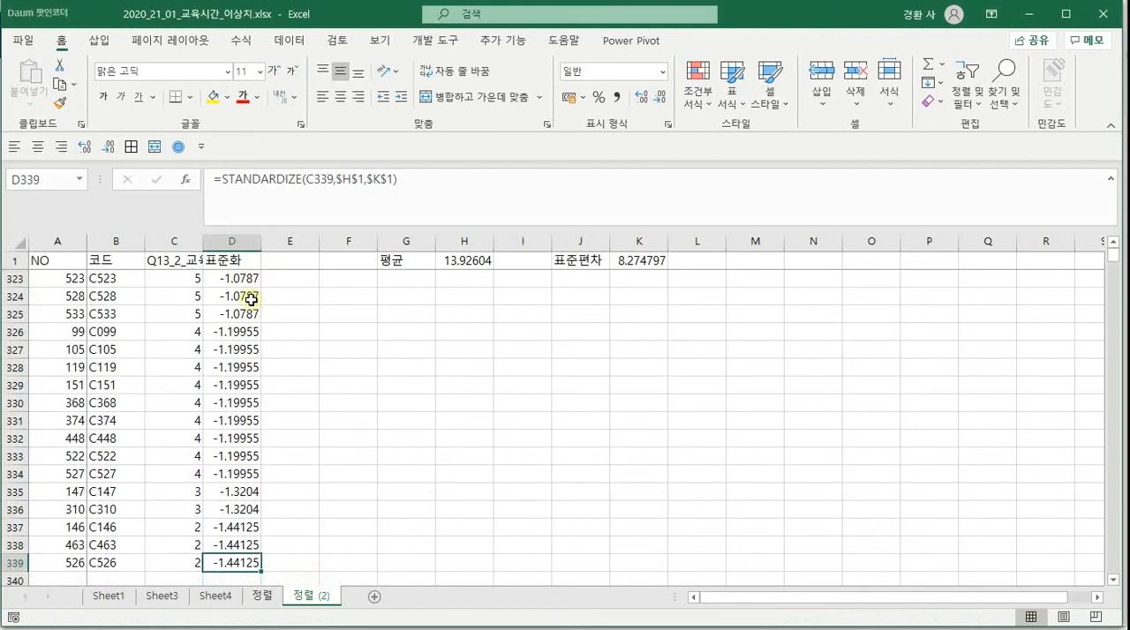
pyautogui.hotkey('ctrl', 'Up')
pyautogui.press('Down')
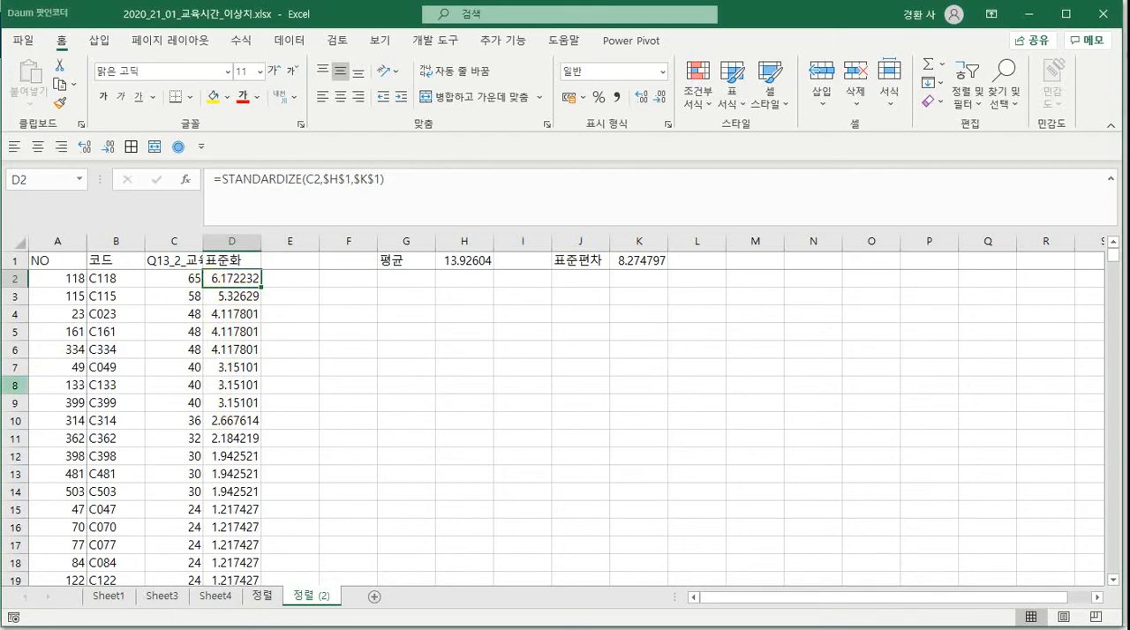
# Delete rows 2 to 9, the records with standardized values above 3, and select D2 to check the recalculated values
pyautogui.click(9, 406)
pyautogui.moveTo(9, 406); pyautogui.dragTo(14, 286)
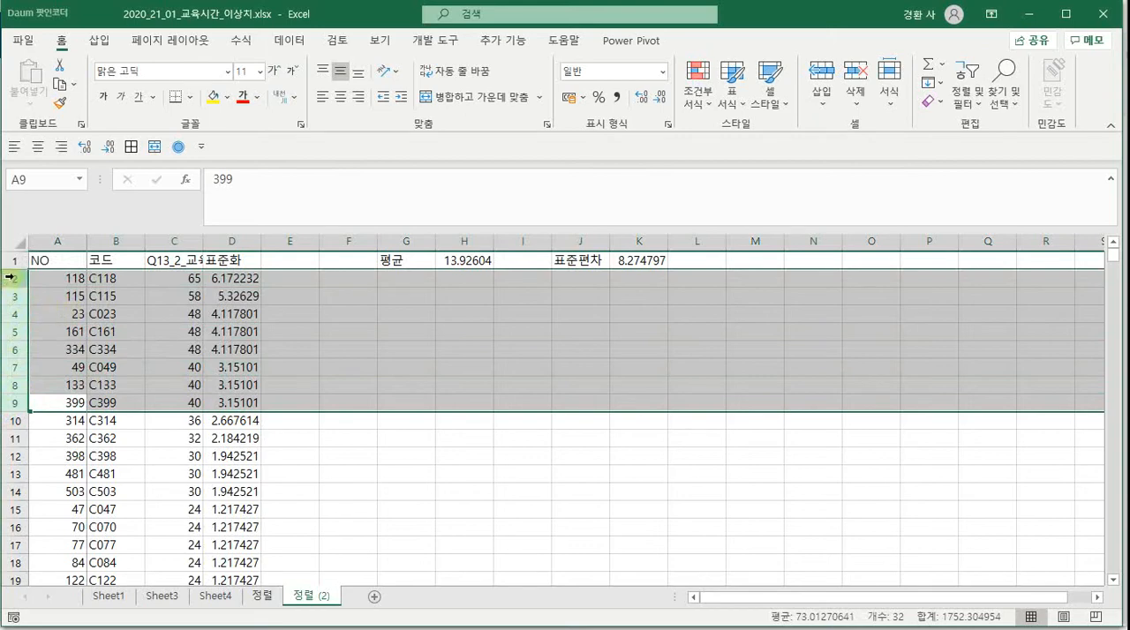
pyautogui.rightClick(10, 277)
pyautogui.click(57, 430)
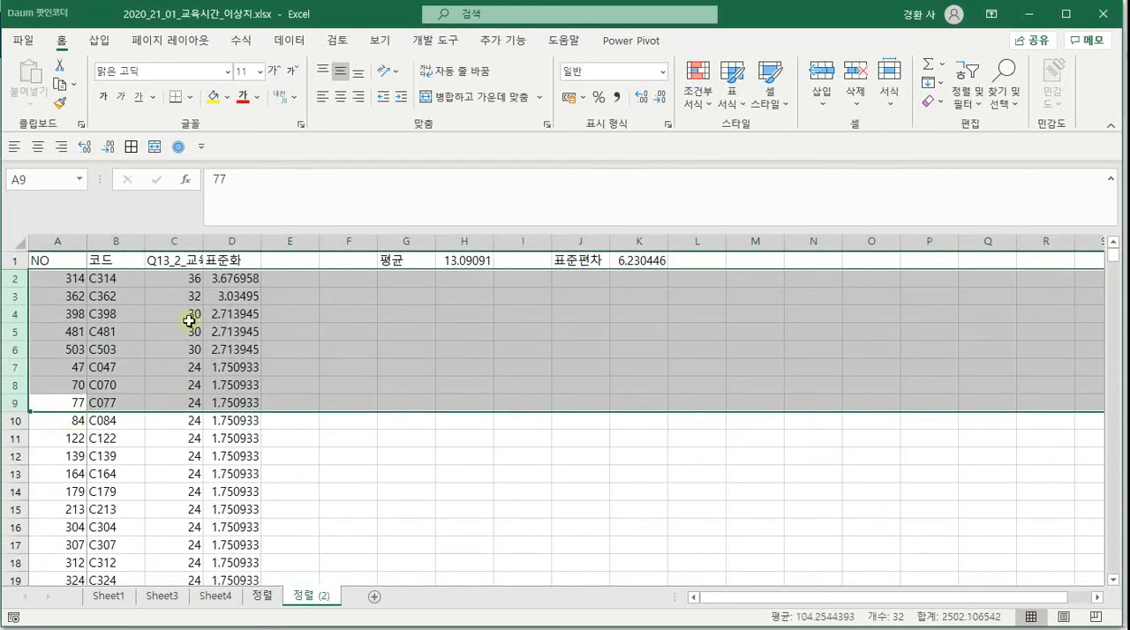
pyautogui.click(225, 284)
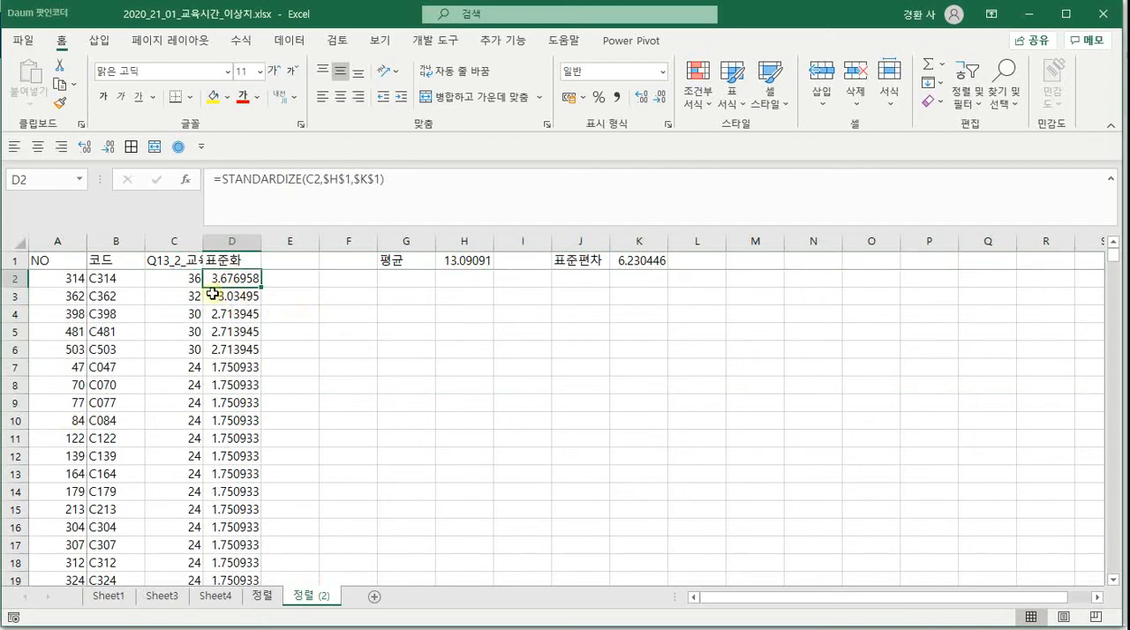
# Delete rows 2 and 3, the remaining records with standardized values above 3, and select D2 again
pyautogui.click(18, 300)
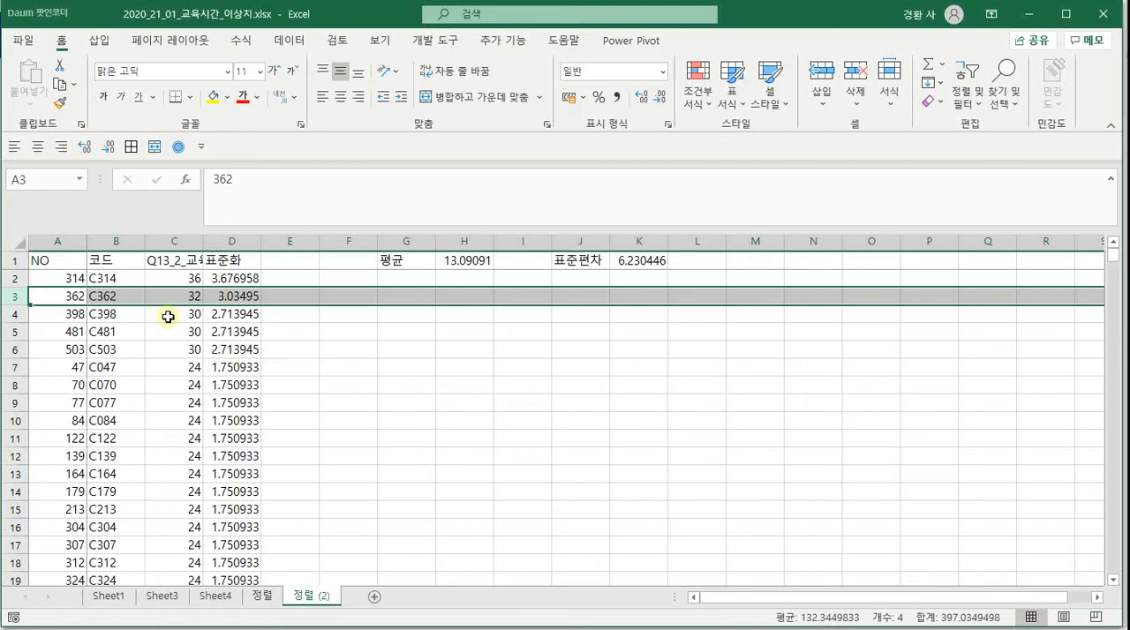
pyautogui.moveTo(15, 297)
pyautogui.mouseDown()
pyautogui.moveTo(15, 265)
pyautogui.moveTo(13, 278)
pyautogui.mouseUp()
pyautogui.rightClick(13, 278)
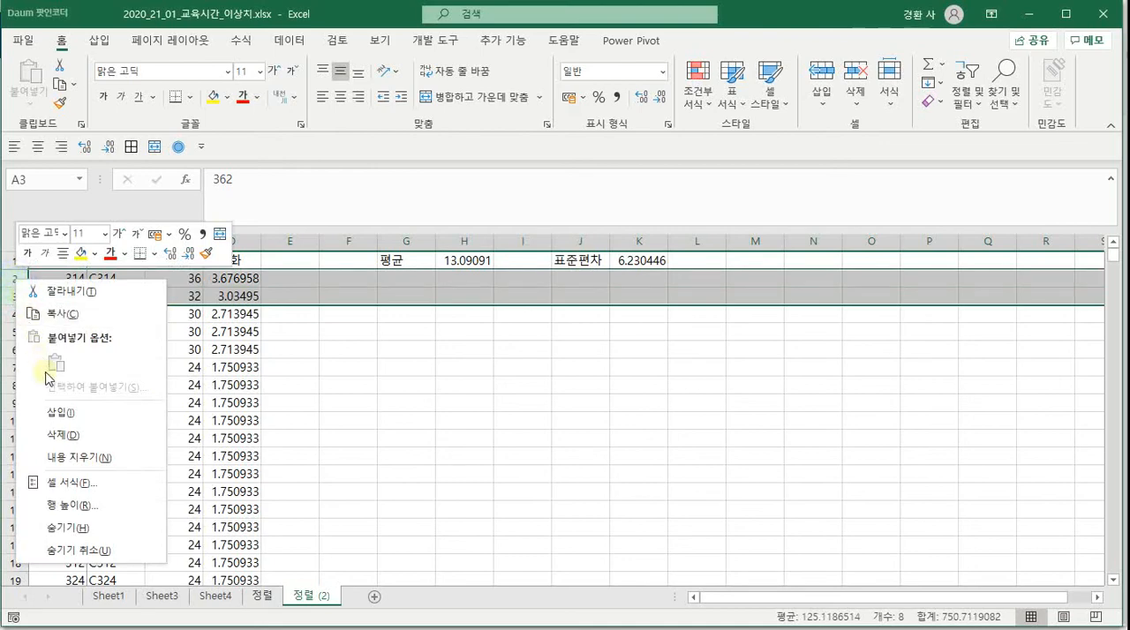
pyautogui.click(57, 434)
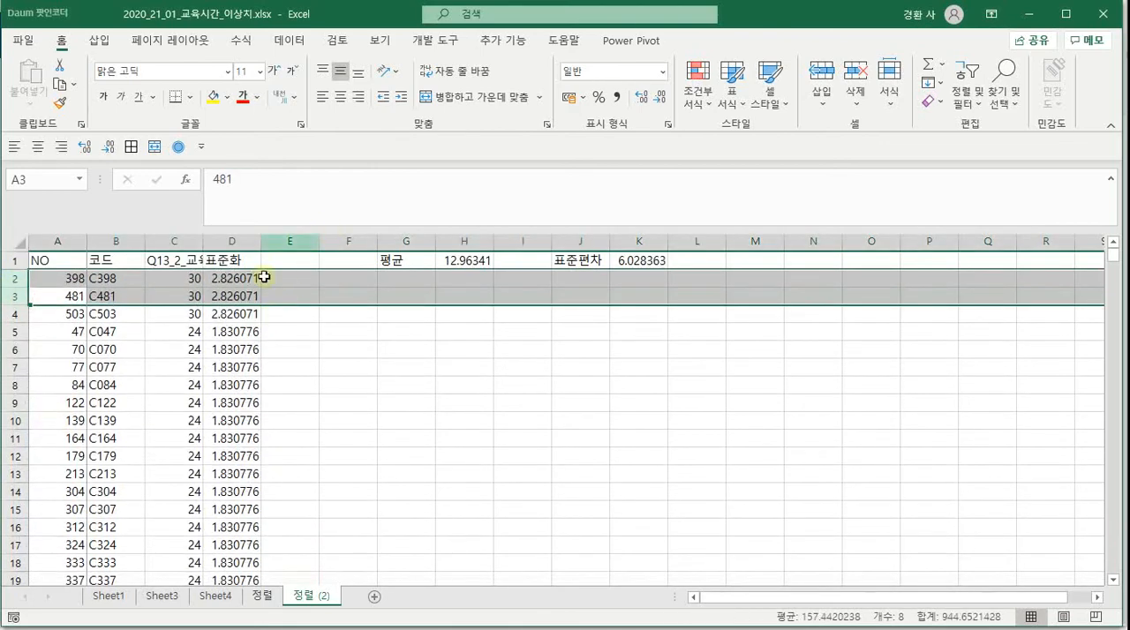
pyautogui.click(237, 280)
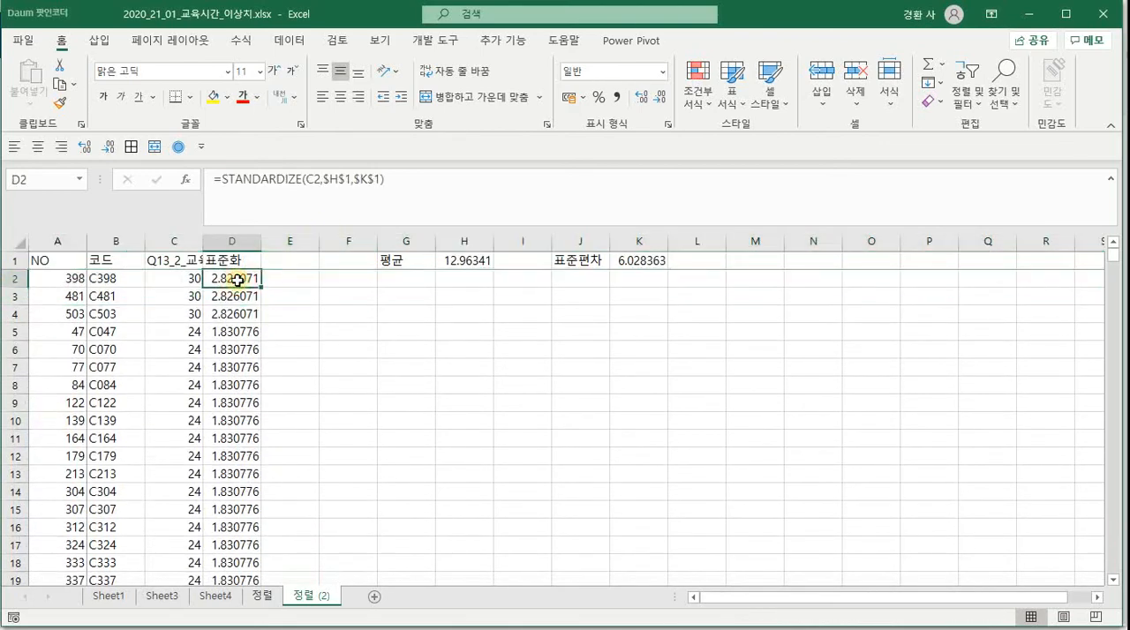
# Check the recalculated standardized values in column D down to the last data row and return to D2
pyautogui.press('Down')
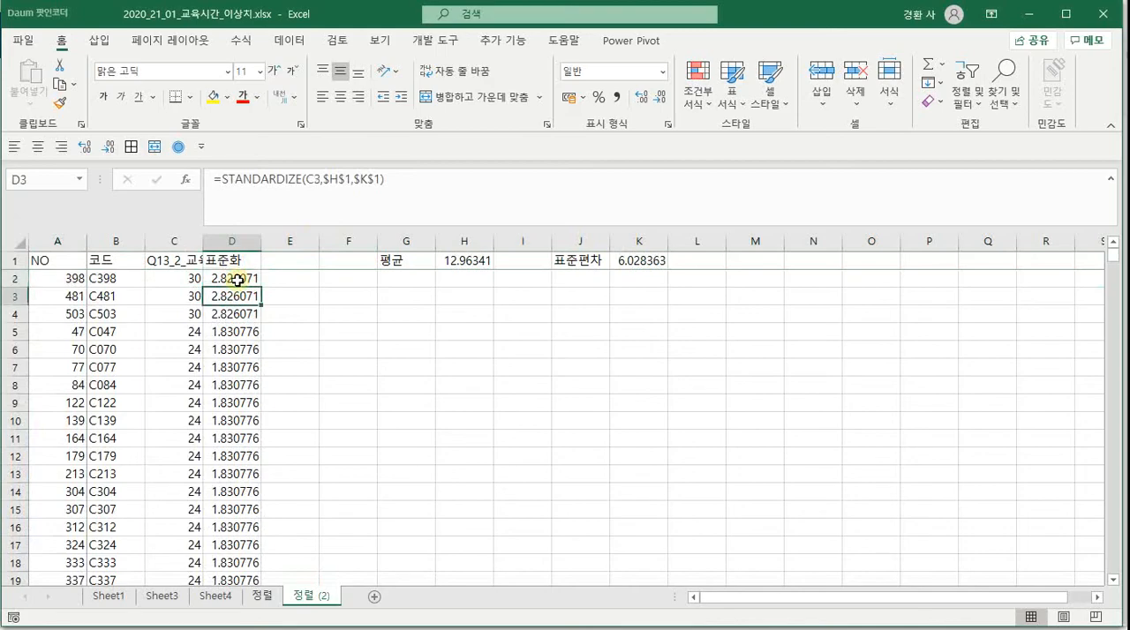
pyautogui.hotkey('ctrl', 'Down')
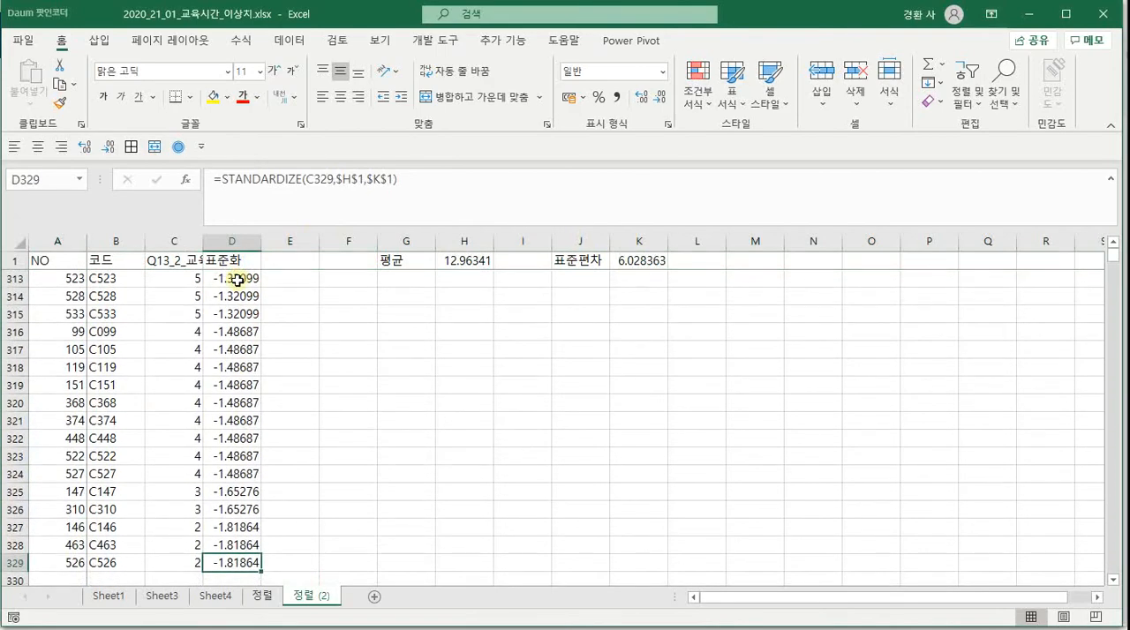
pyautogui.hotkey('ctrl', 'Up')
pyautogui.press('Down')
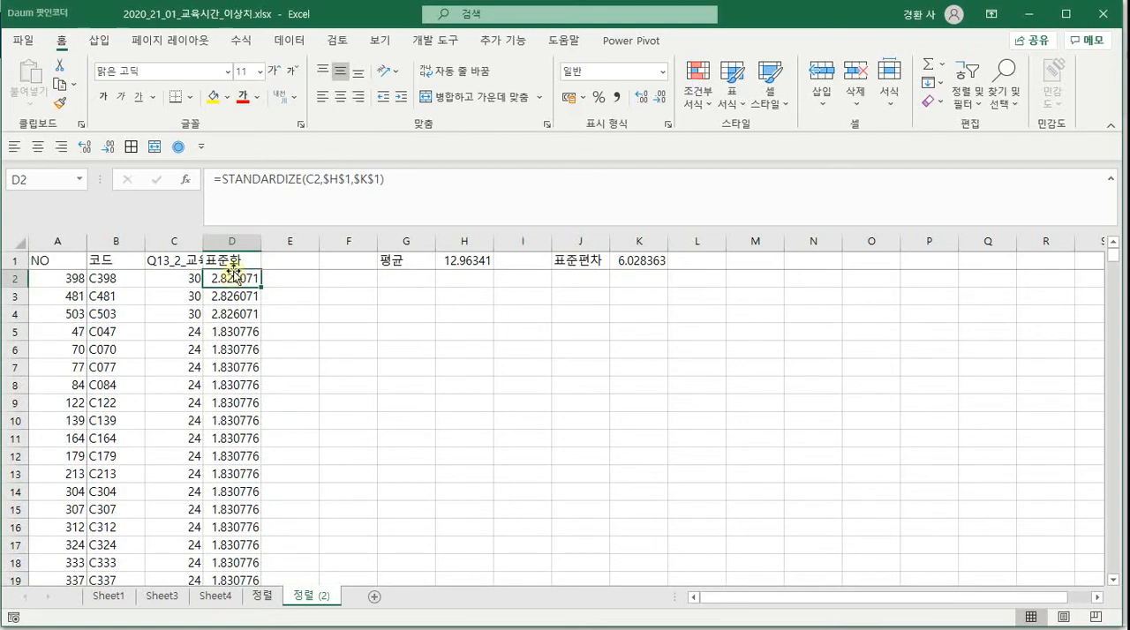
pyautogui.click(159, 597)
pyautogui.keyDown('ctrl'); pyautogui.click(109, 598); pyautogui.keyUp('ctrl')
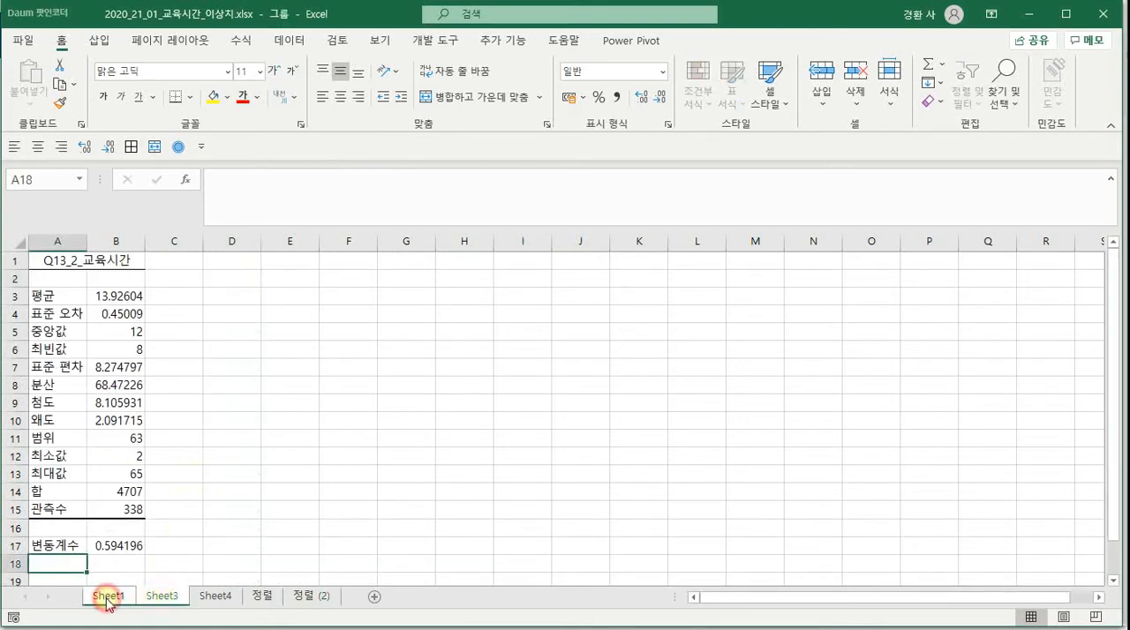
pyautogui.click(109, 598)
pyautogui.rightClick(109, 597)
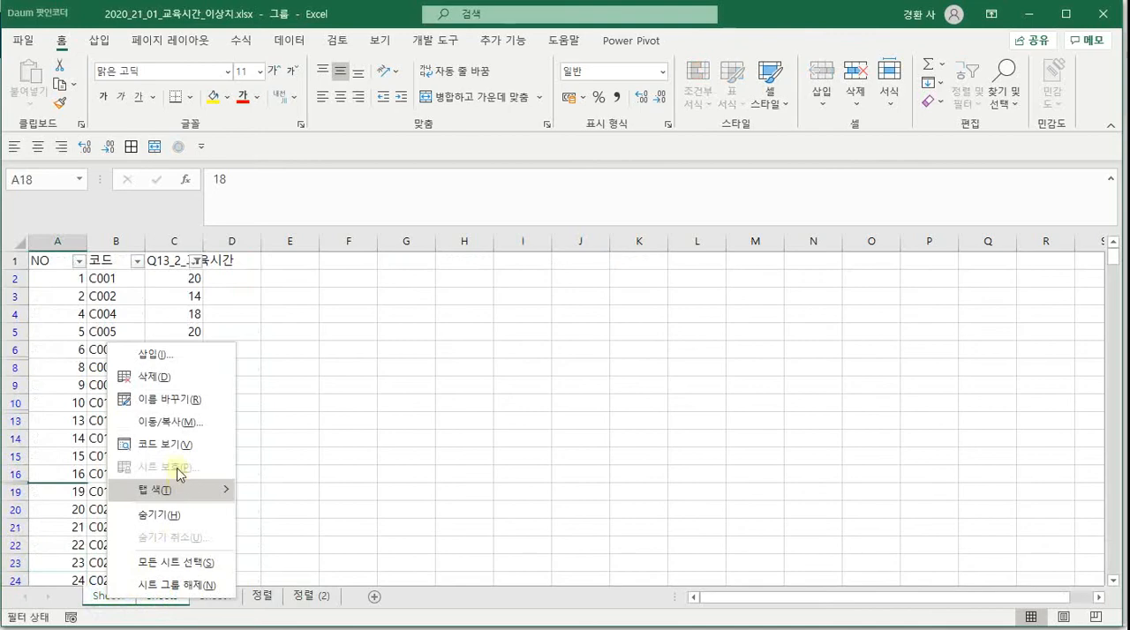
pyautogui.click(168, 386)
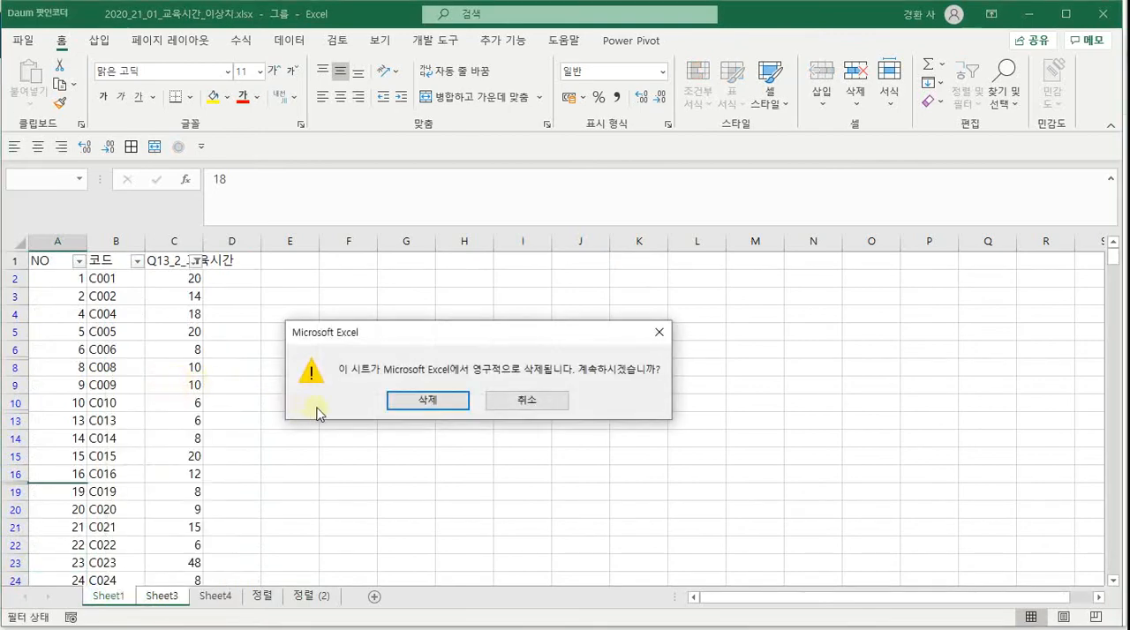
pyautogui.press('Escape')
# Rename the sheet Sheet1 as 원본
pyautogui.doubleClick(107, 598)
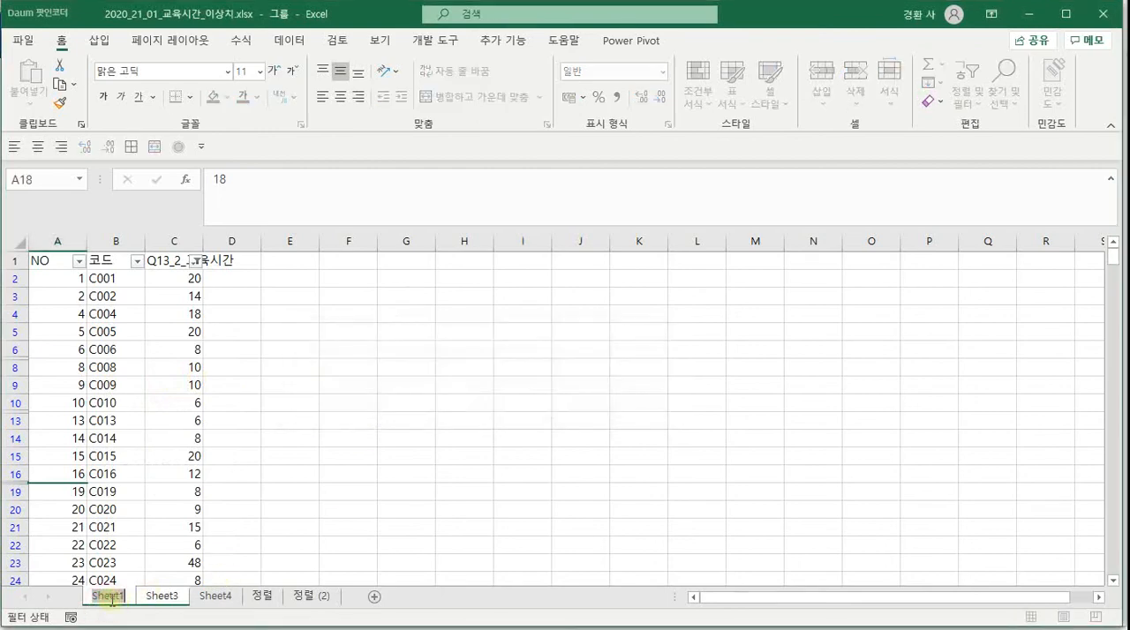
pyautogui.write('dn')
pyautogui.press('BackSpace')
pyautogui.press('BackSpace')
pyautogui.press('Hangul')
pyautogui.write('우')
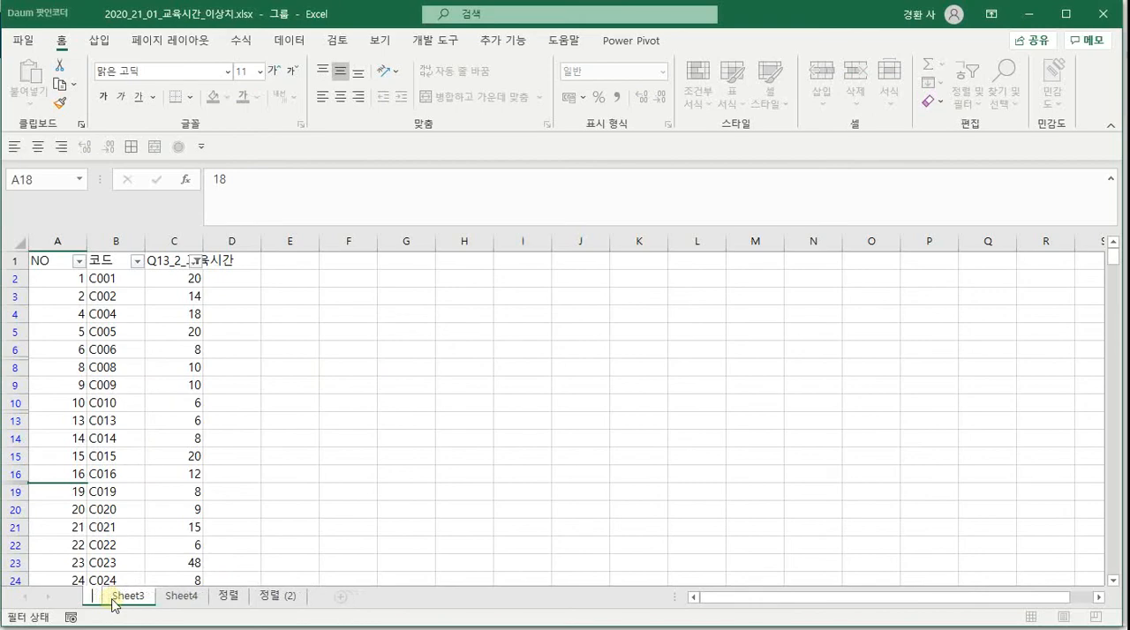
pyautogui.write('본')
pyautogui.press('Return')
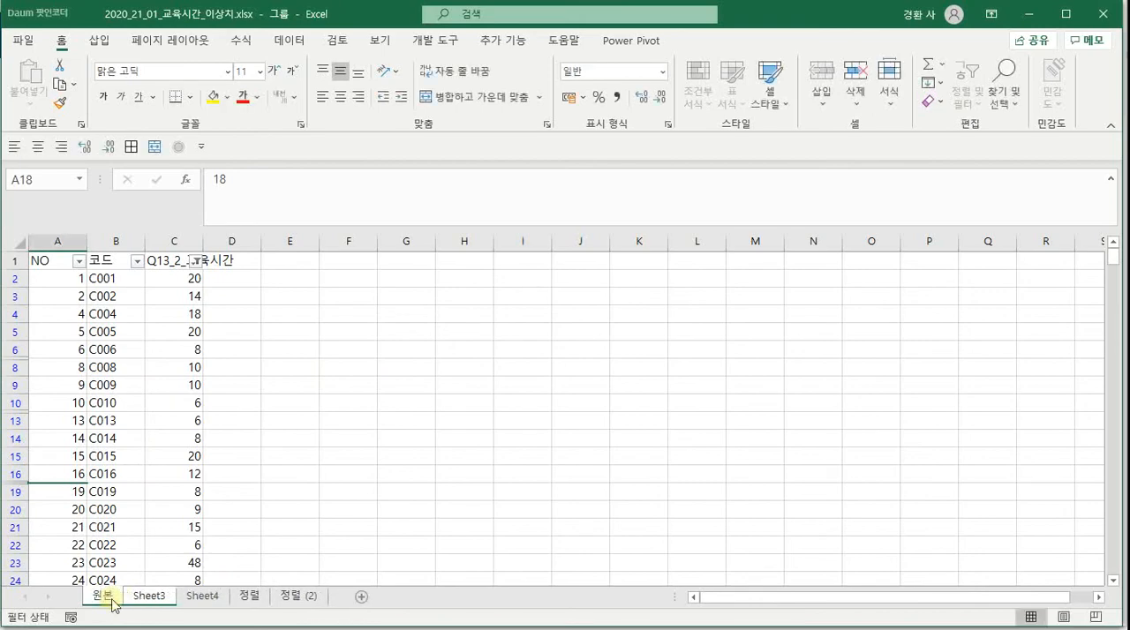
# Ungroup the selected sheets and delete Sheet3, which holds the old descriptive statistics
pyautogui.click(144, 596)
pyautogui.click(218, 543)
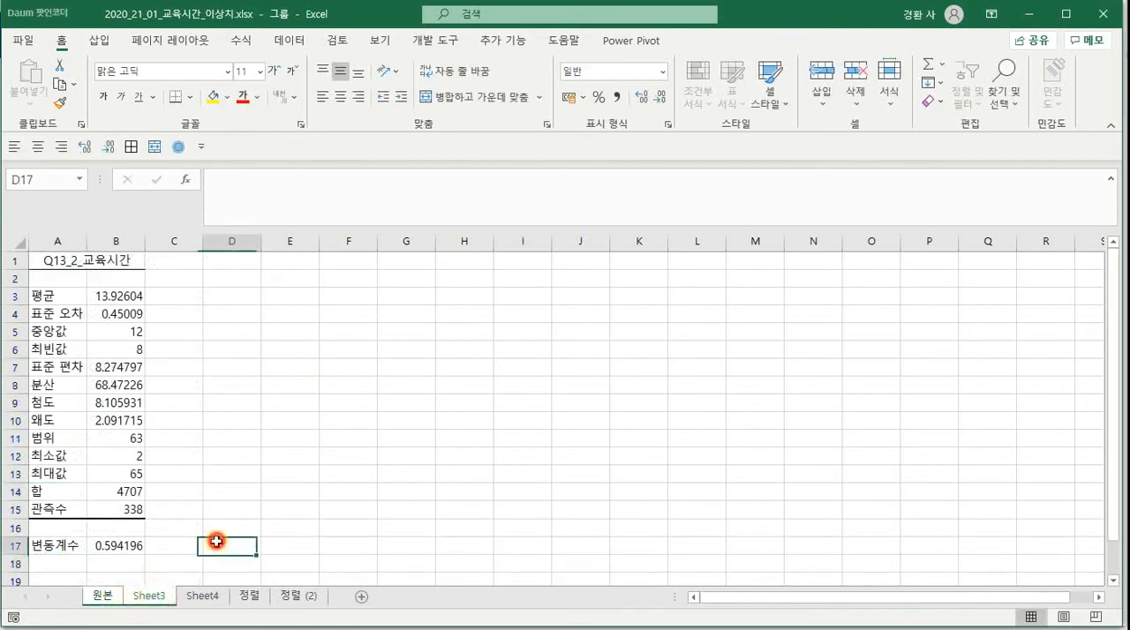
pyautogui.click(202, 598)
pyautogui.click(152, 597)
pyautogui.rightClick(152, 597)
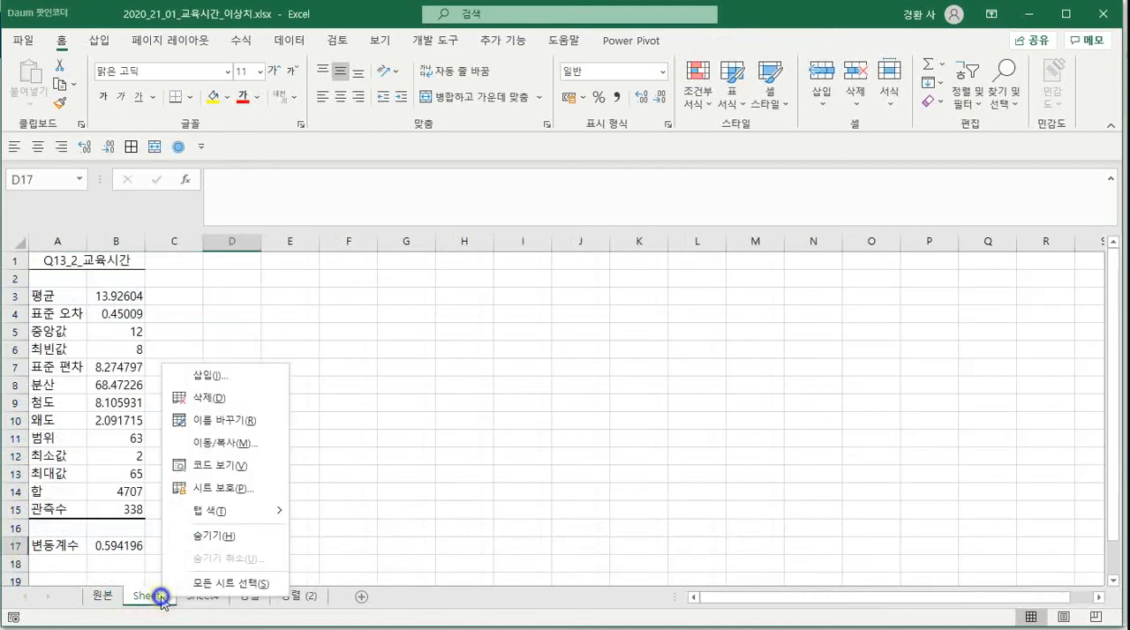
pyautogui.click(205, 397)
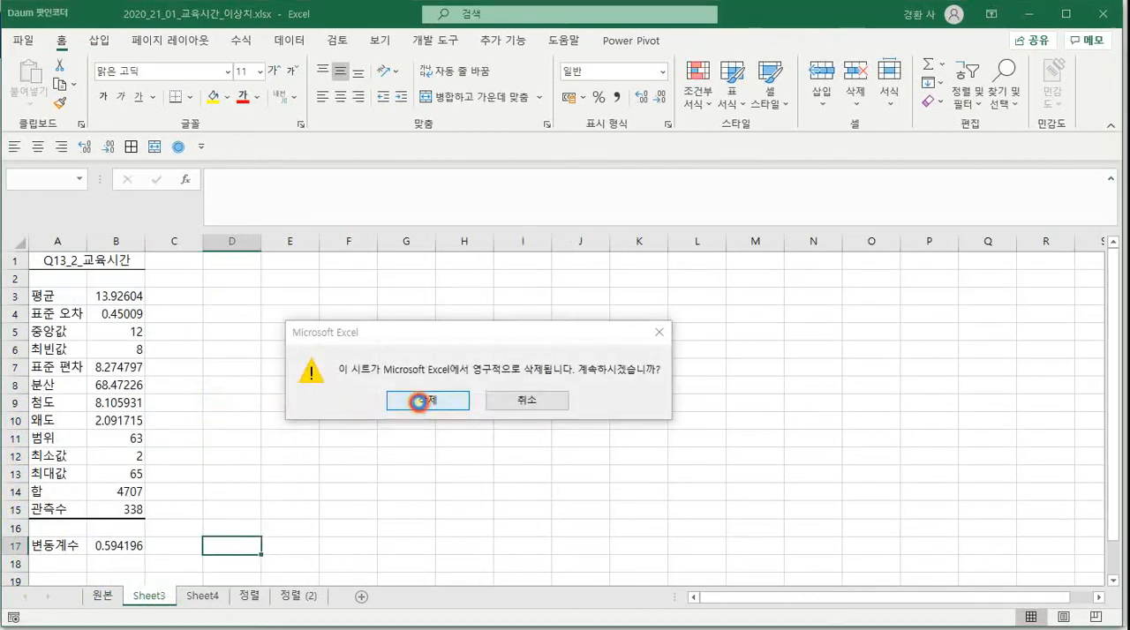
pyautogui.click(428, 404)
# Run descriptive statistics on column C of sheet 정렬 (2) with first-row labels, outputting summary statistics to a new worksheet
pyautogui.click(244, 596)
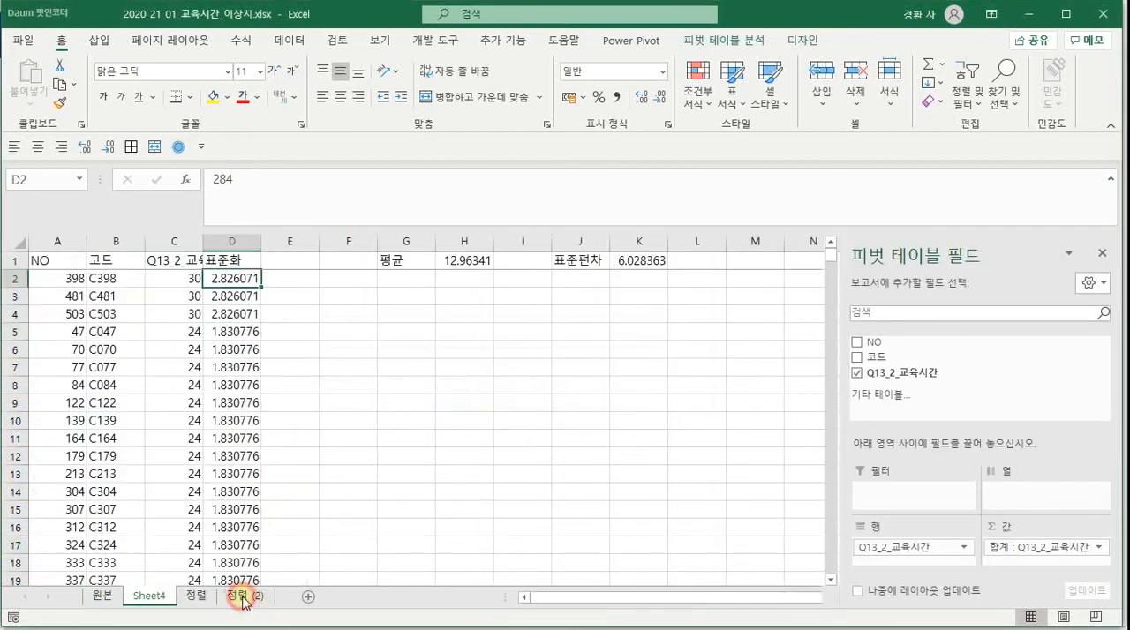
pyautogui.click(174, 242)
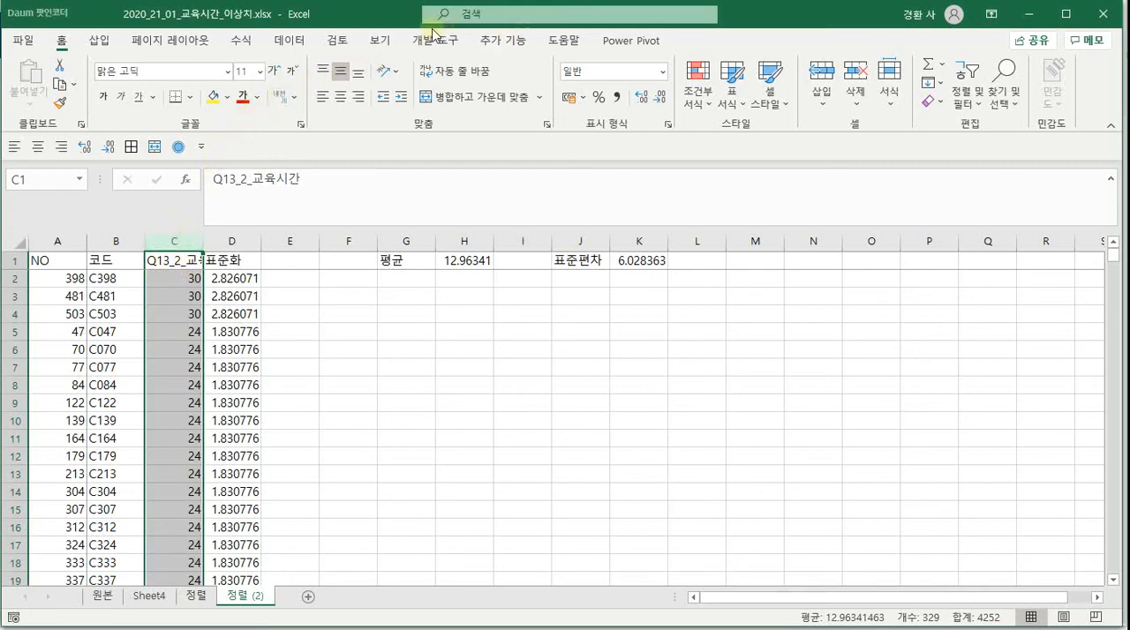
pyautogui.click(379, 41)
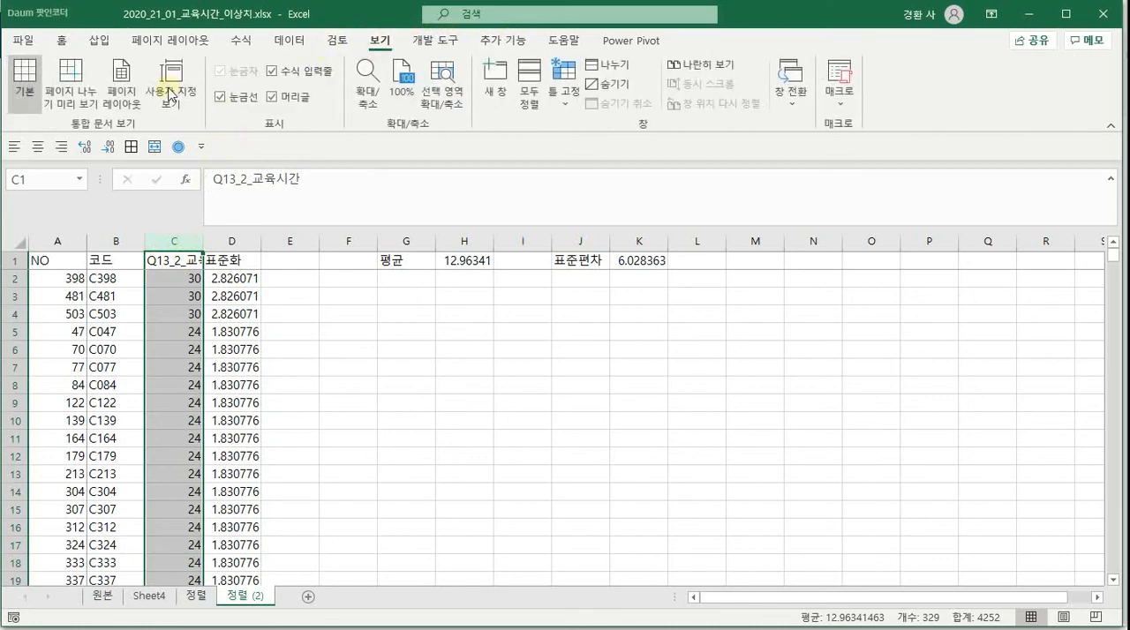
pyautogui.click(289, 40)
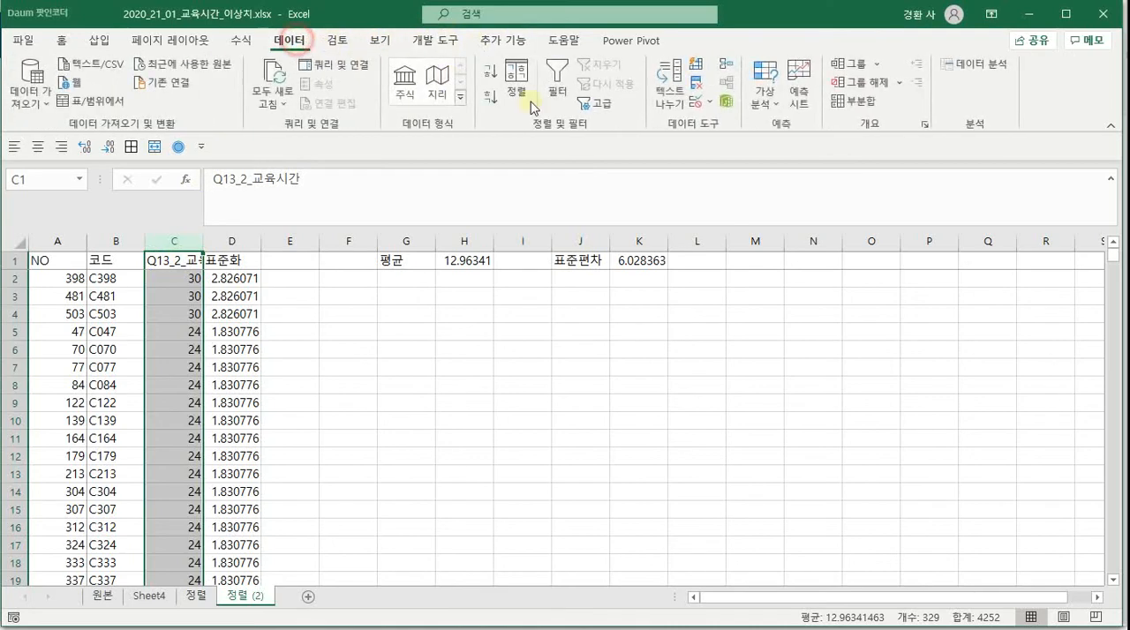
pyautogui.click(987, 68)
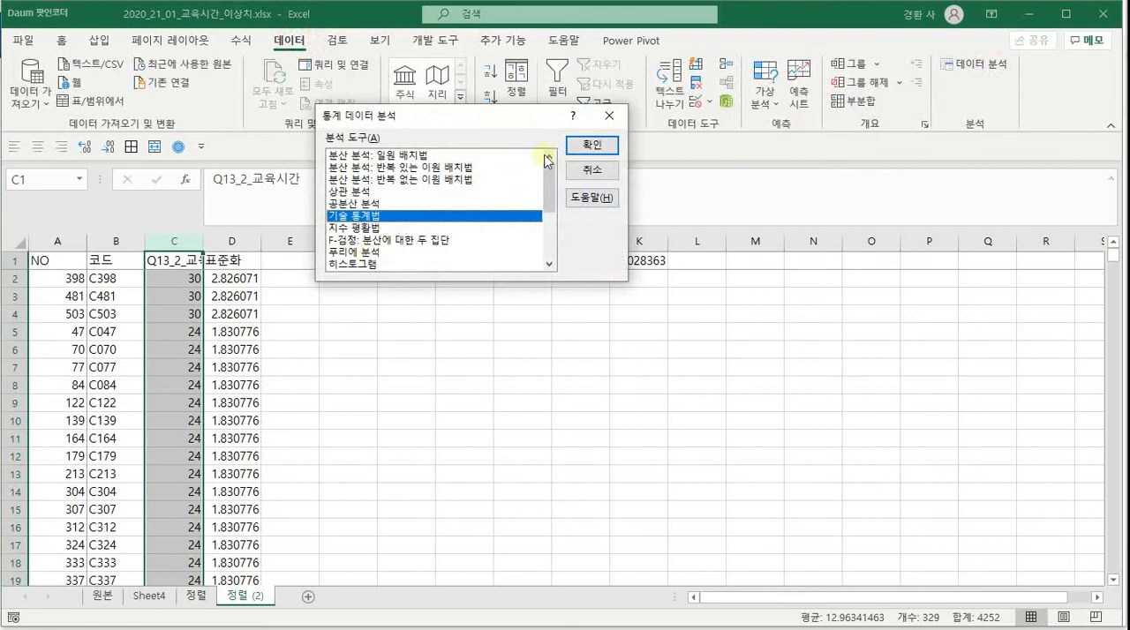
pyautogui.click(585, 148)
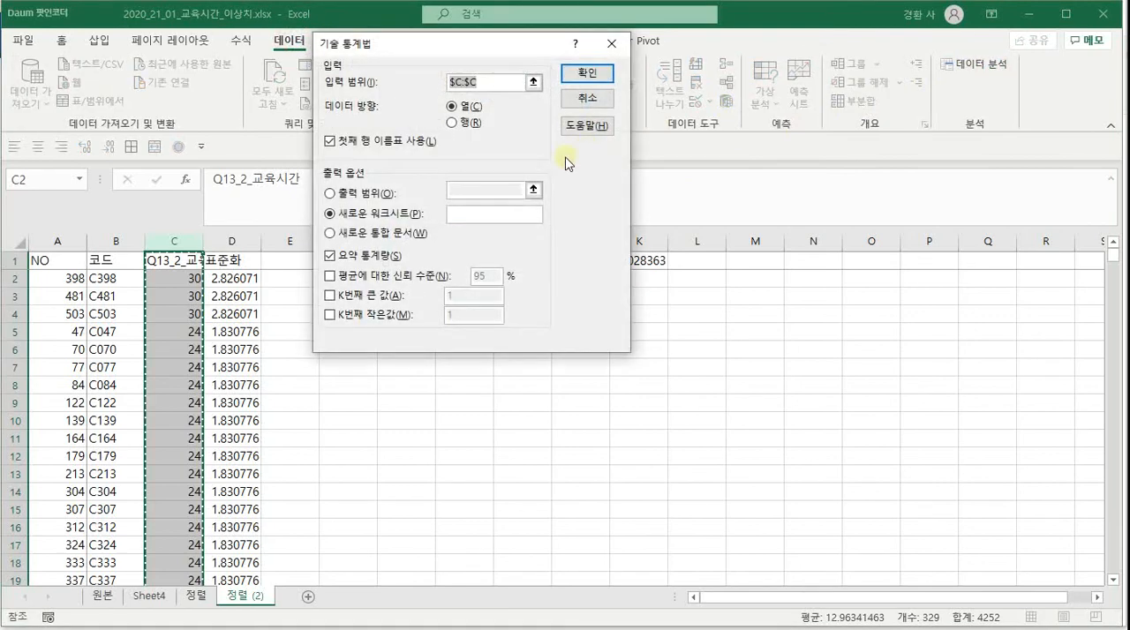
pyautogui.click(187, 238)
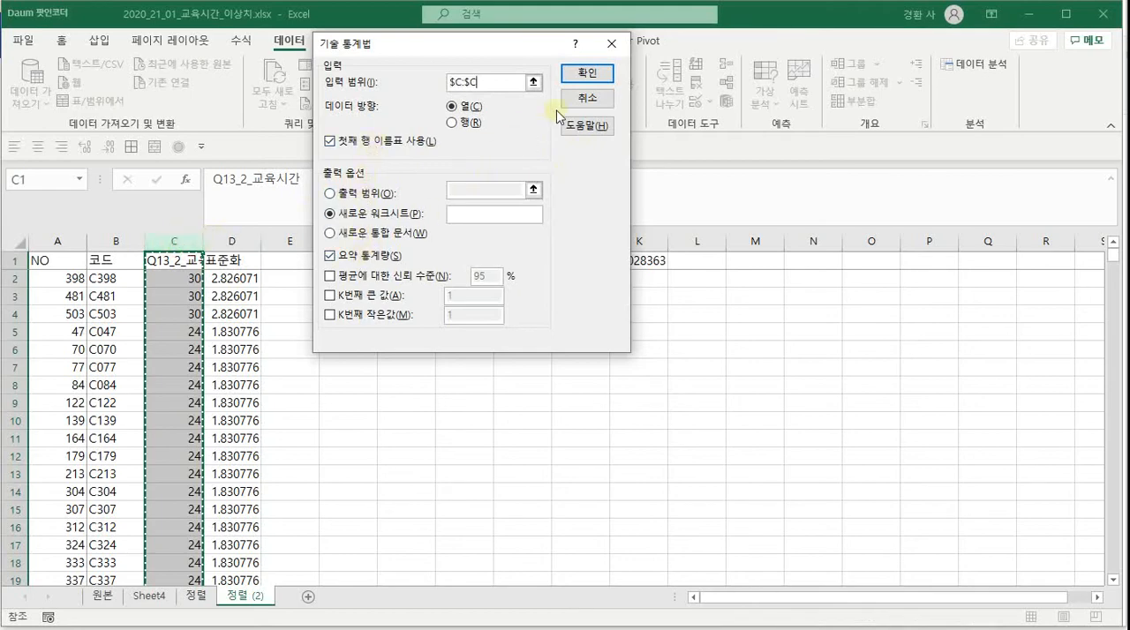
pyautogui.click(583, 74)
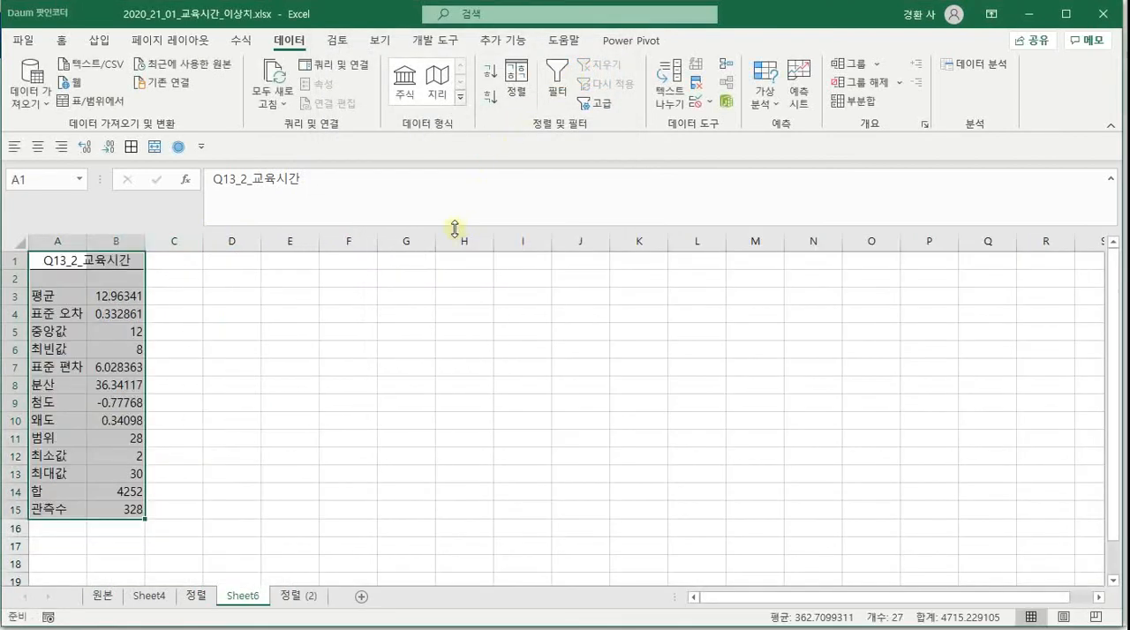
# Examine the mean, median, kurtosis and skewness in the new summary statistics
pyautogui.click(118, 294)
pyautogui.click(129, 330)
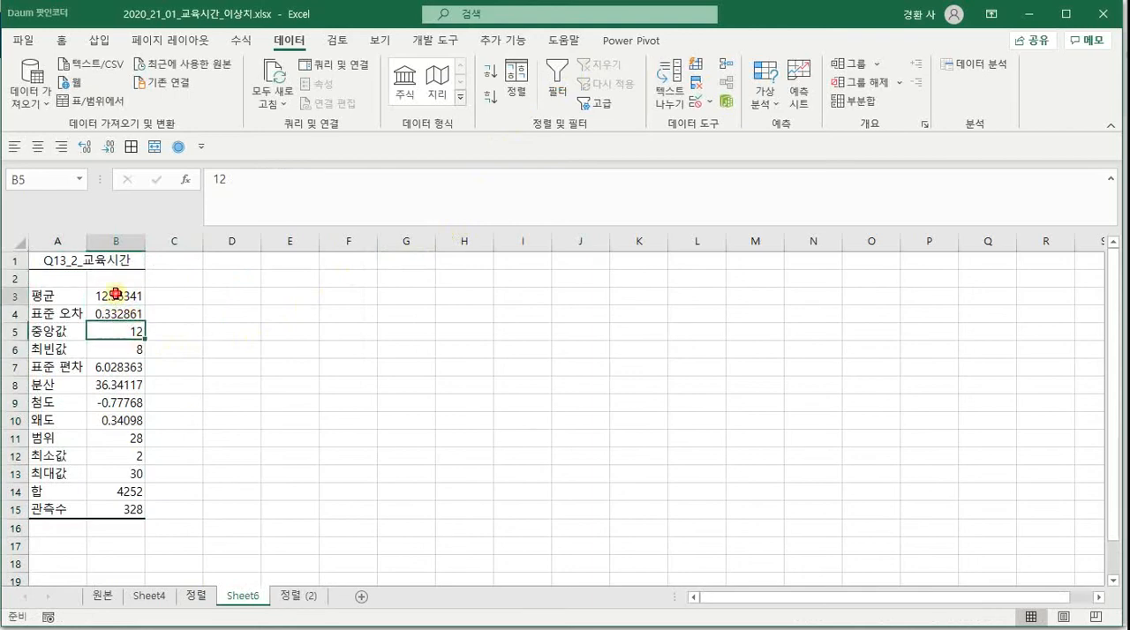
pyautogui.click(115, 294)
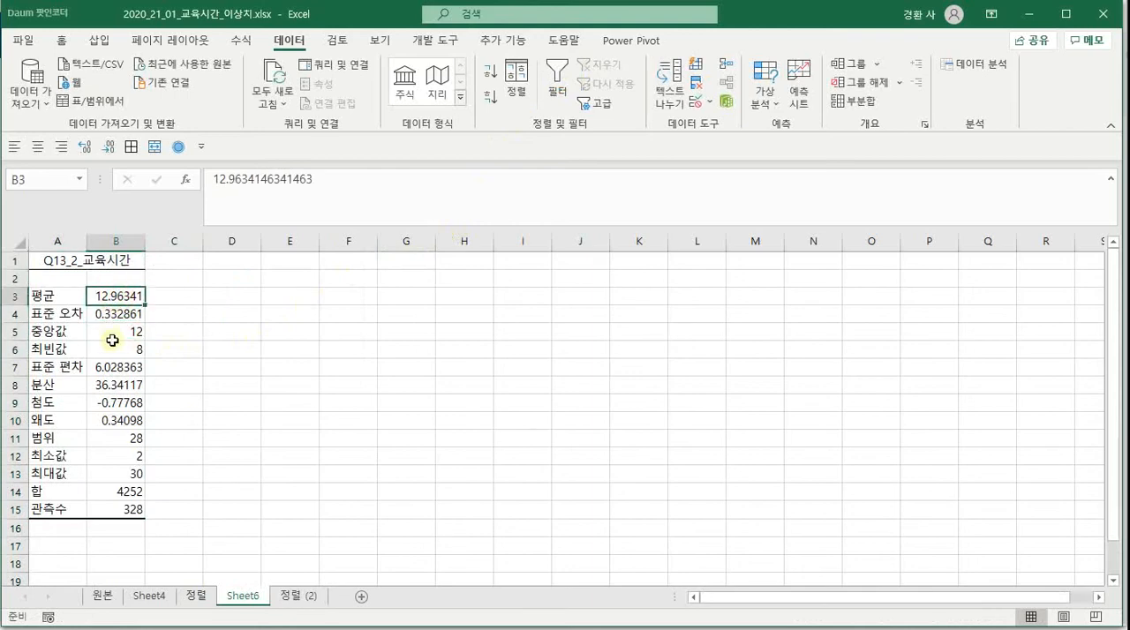
pyautogui.click(128, 404)
pyautogui.click(125, 422)
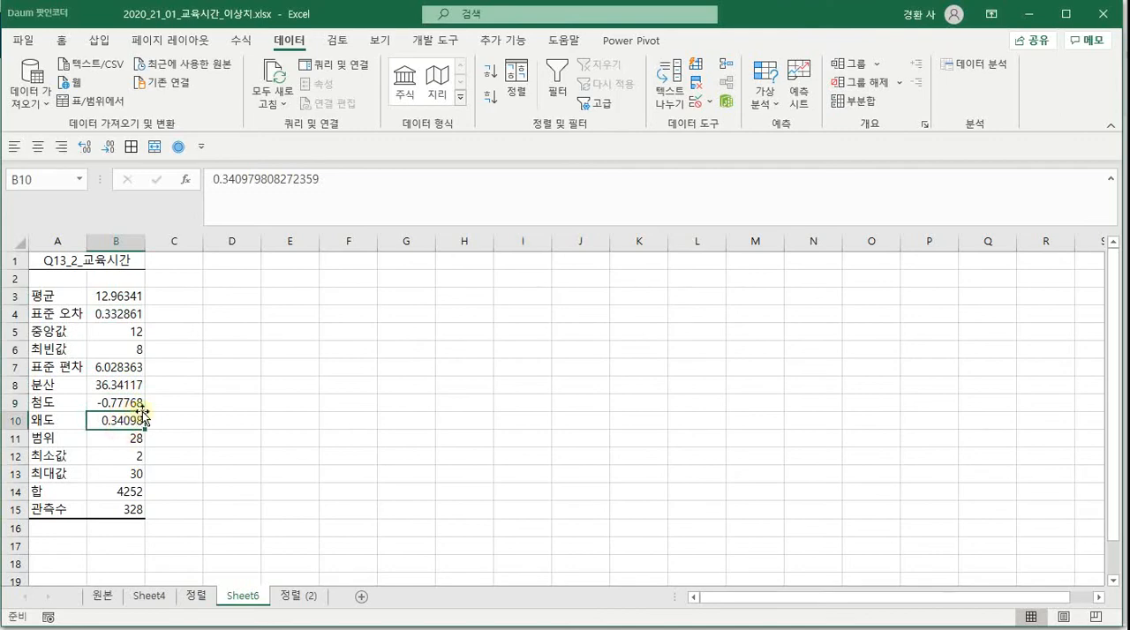
# Enter the formula =B7/B3 in cell B17 to calculate the coefficient of variation from the standard deviation and mean
pyautogui.click(72, 544)
pyautogui.click(115, 540)
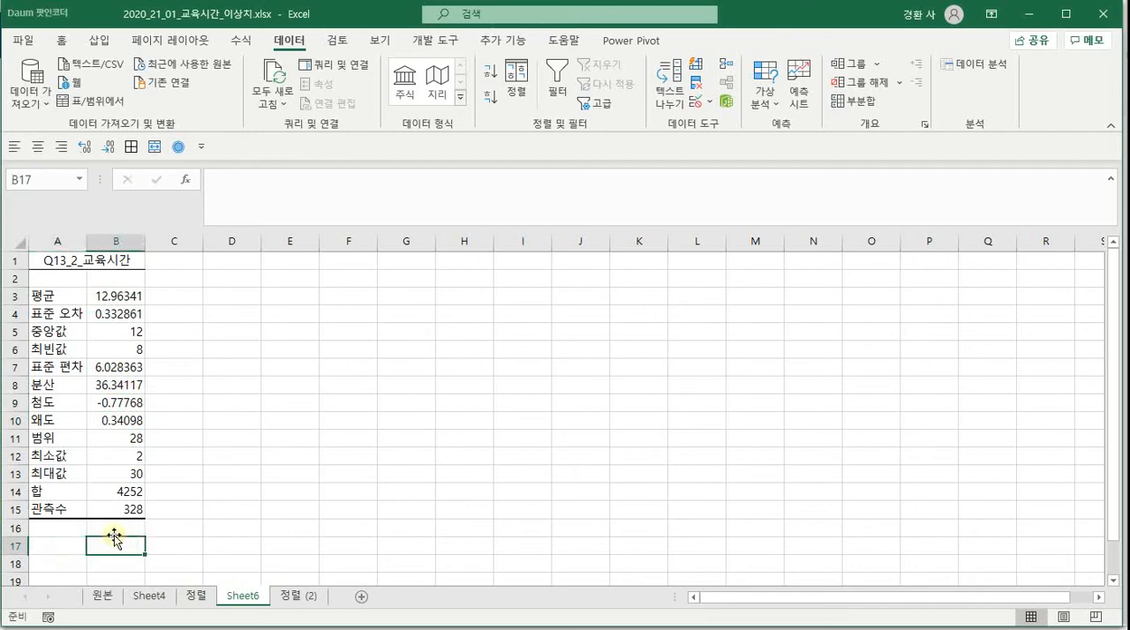
pyautogui.write('=')
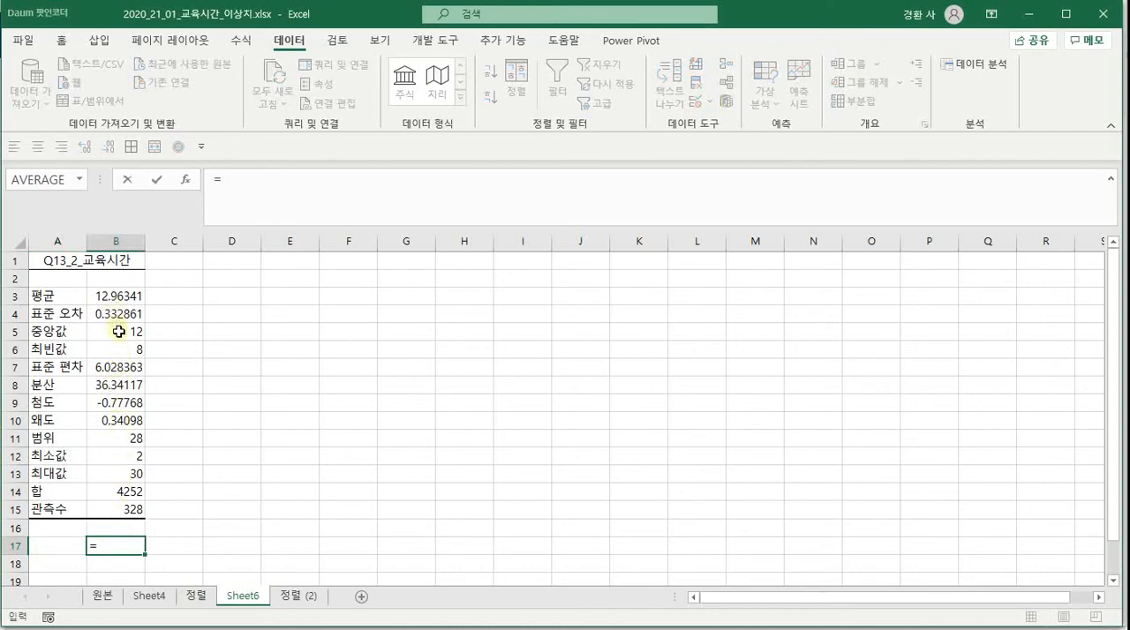
pyautogui.click(116, 367)
pyautogui.write('/')
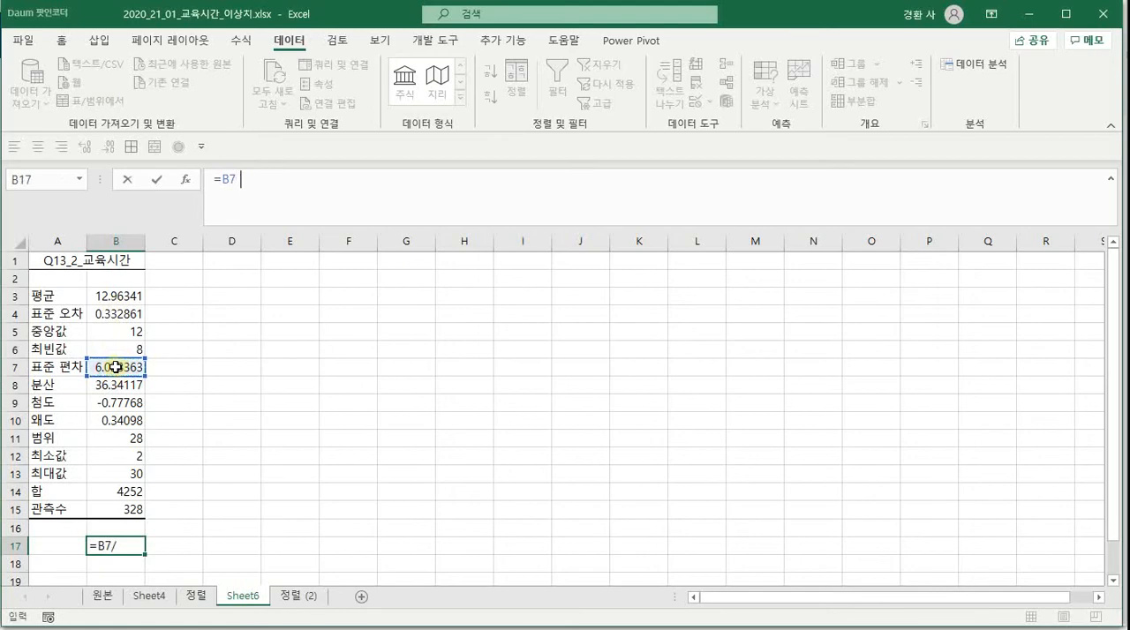
pyautogui.click(122, 297)
pyautogui.press('Return')
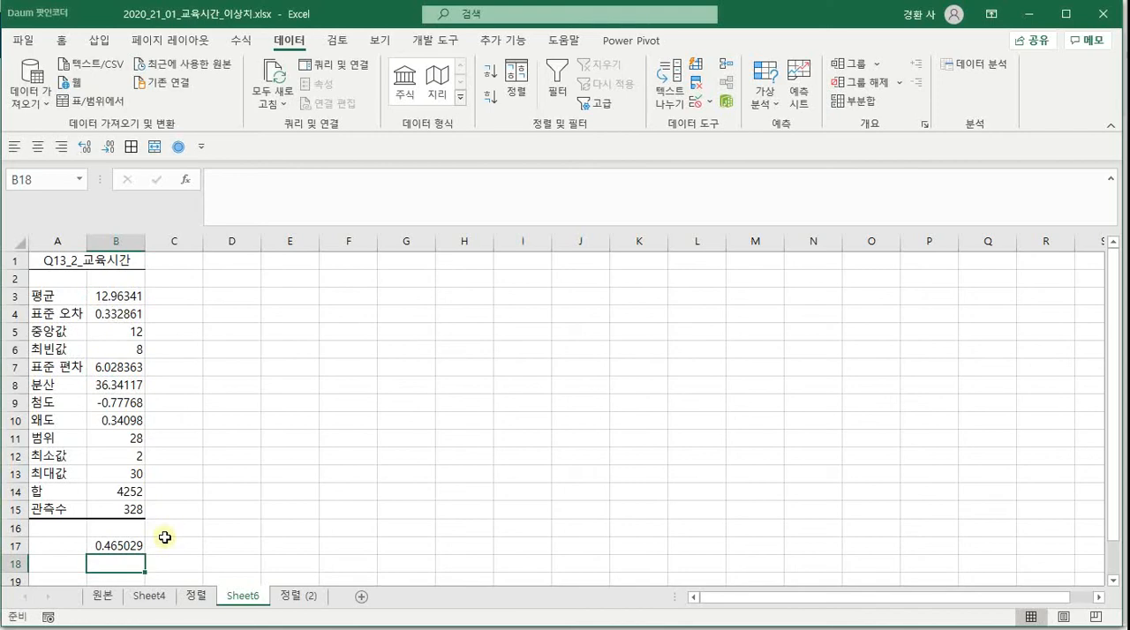
# Create a pivot table on a new worksheet from columns A to C of sheet 정렬 (2), with Q13_2_교육시간 as the row field
pyautogui.click(298, 594)
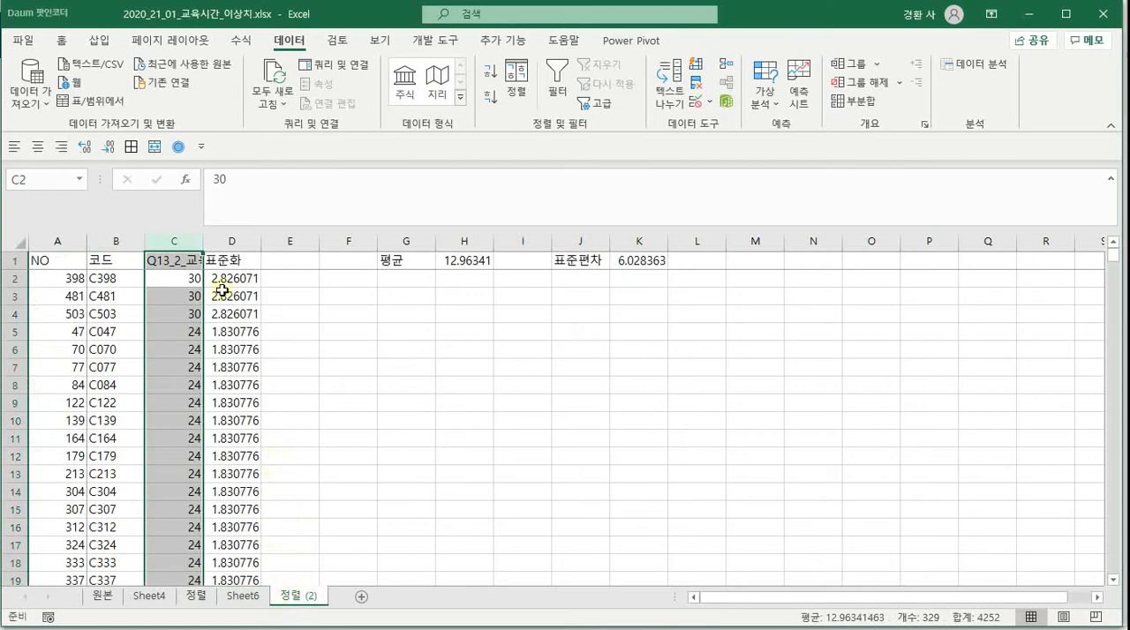
pyautogui.click(310, 348)
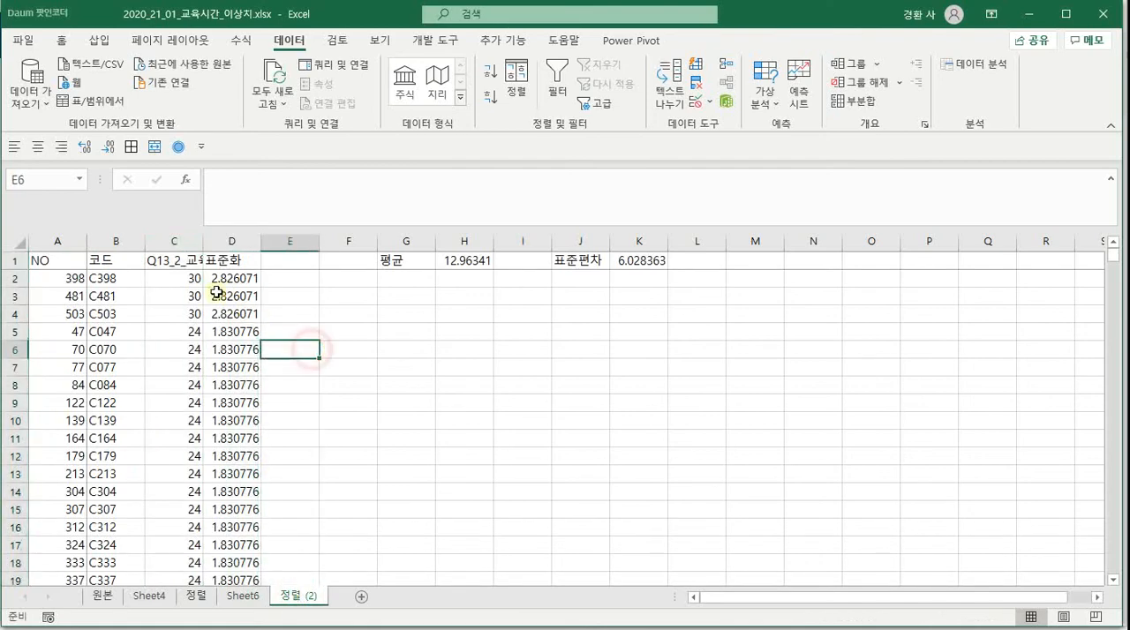
pyautogui.click(12, 242)
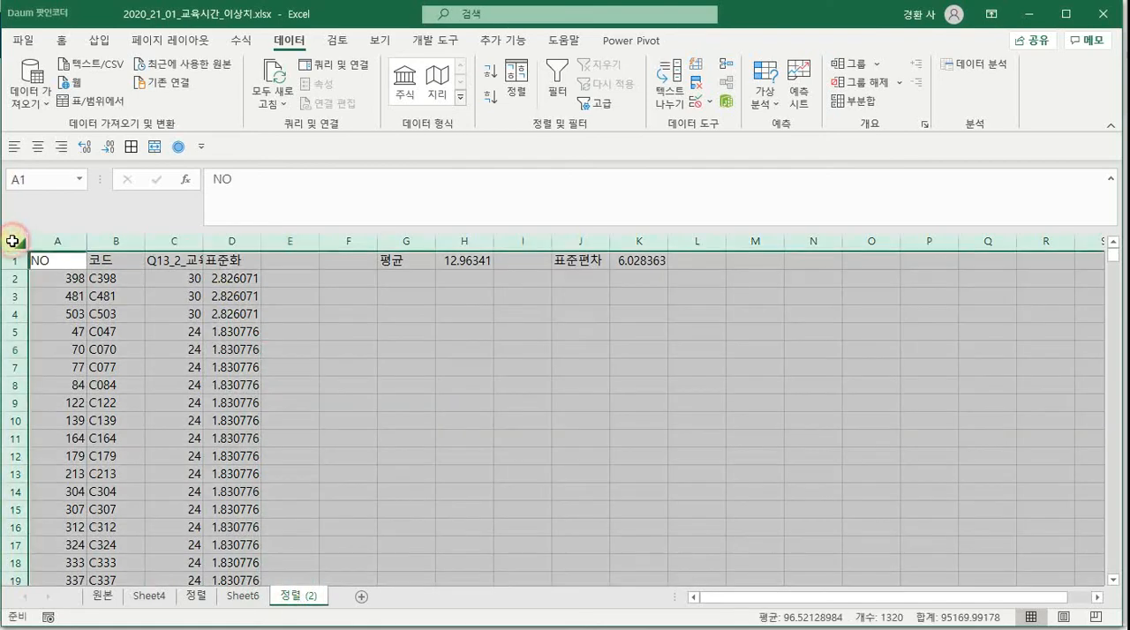
pyautogui.click(196, 259)
pyautogui.click(214, 241)
pyautogui.moveTo(171, 245); pyautogui.dragTo(51, 245)
pyautogui.moveTo(180, 245); pyautogui.dragTo(43, 242)
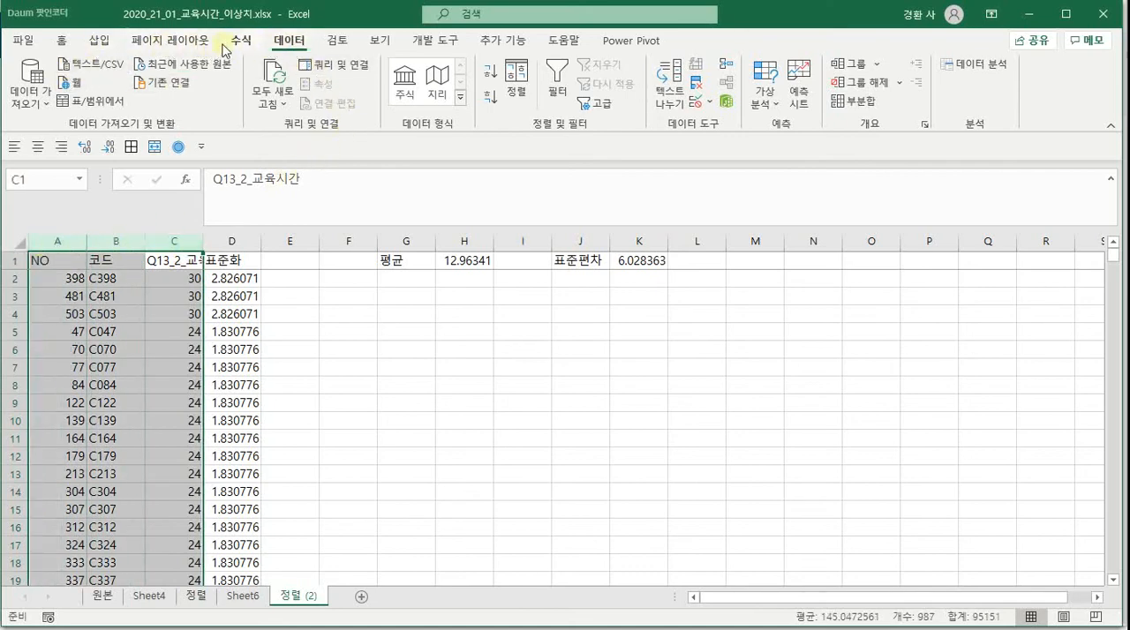
pyautogui.click(99, 40)
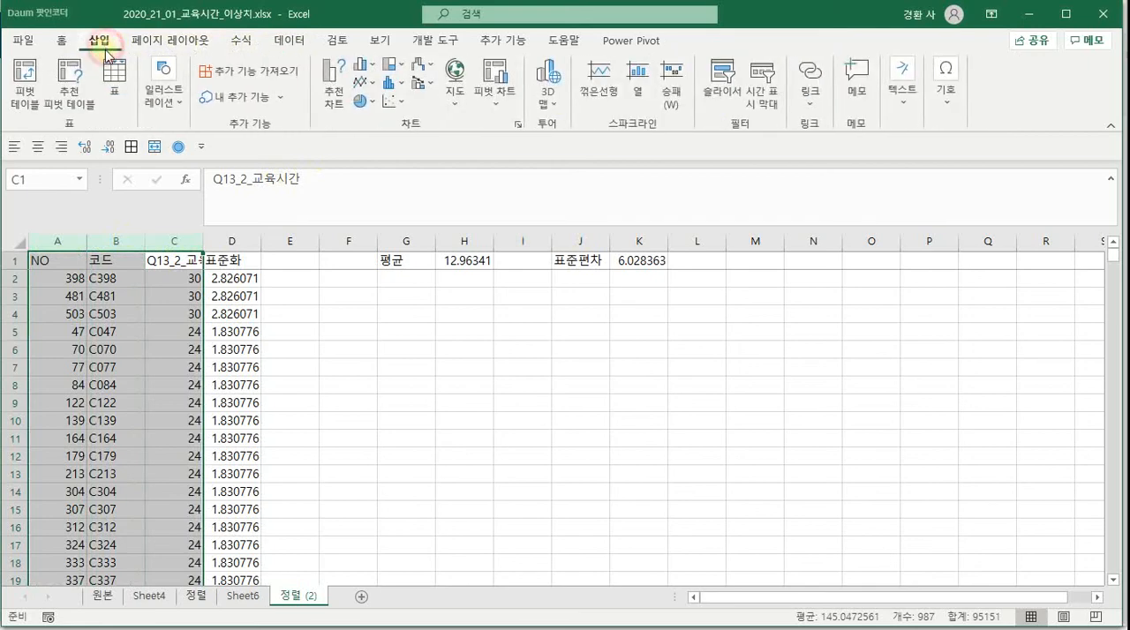
pyautogui.click(20, 99)
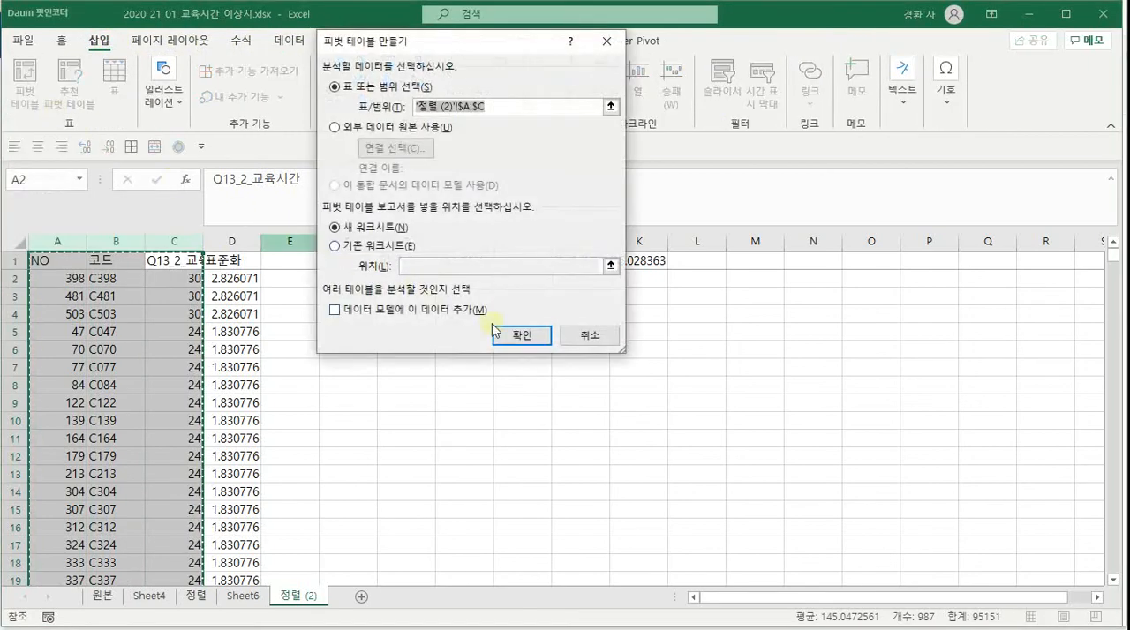
pyautogui.click(511, 334)
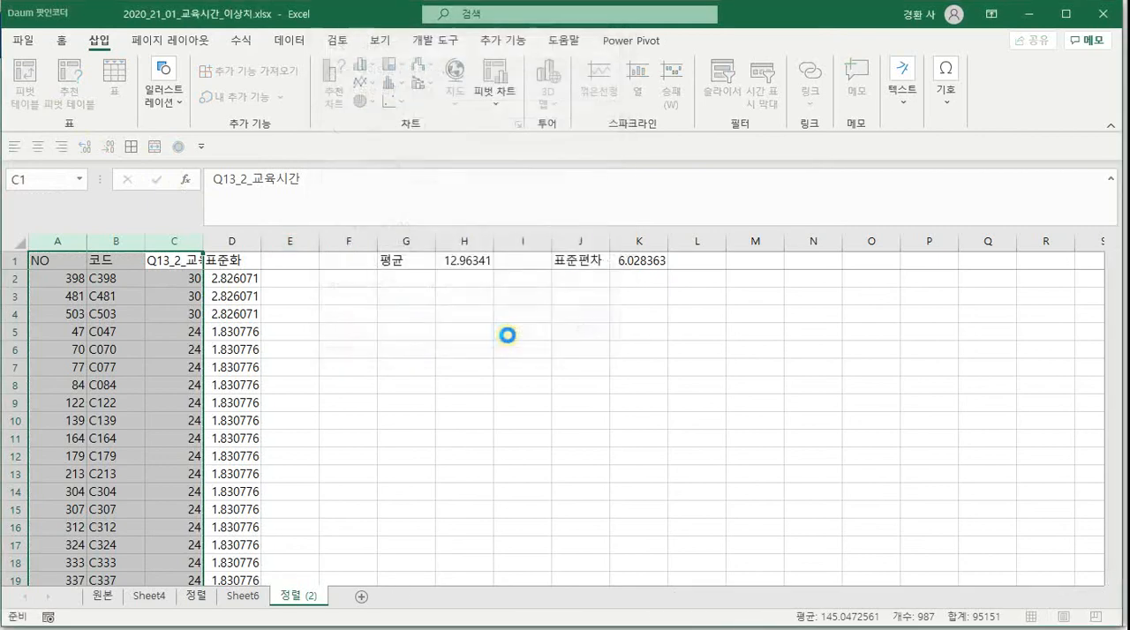
pyautogui.moveTo(965, 378); pyautogui.dragTo(912, 553)
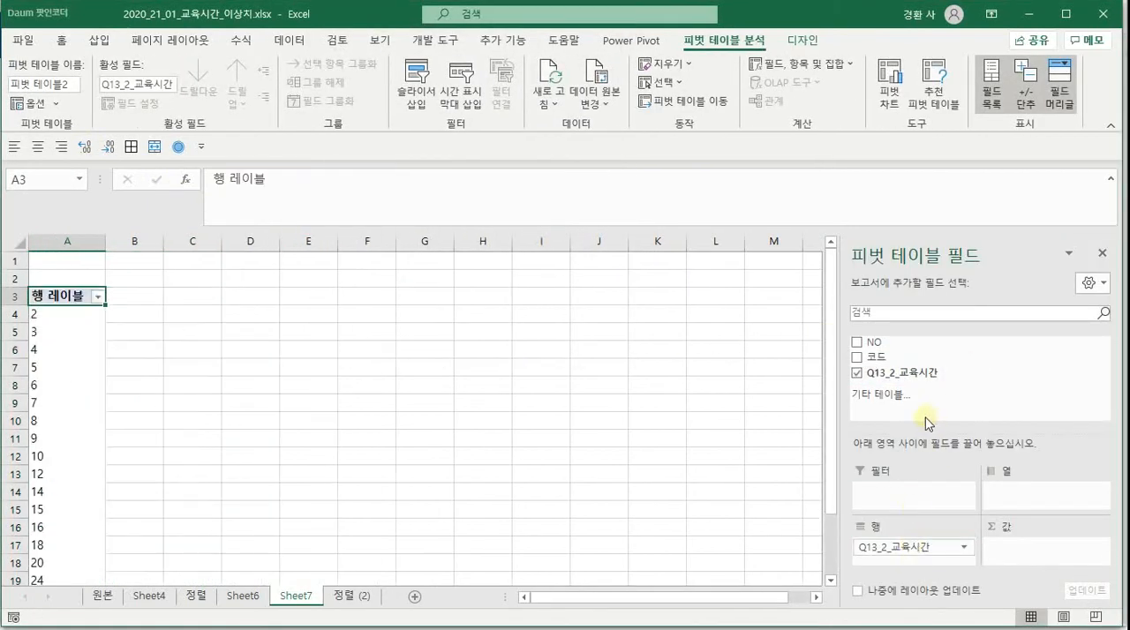
# Add Q13_2_교육시간 to the pivot table's values on Sheet7 and summarize it by count (개수)
pyautogui.moveTo(907, 374); pyautogui.dragTo(1032, 555)
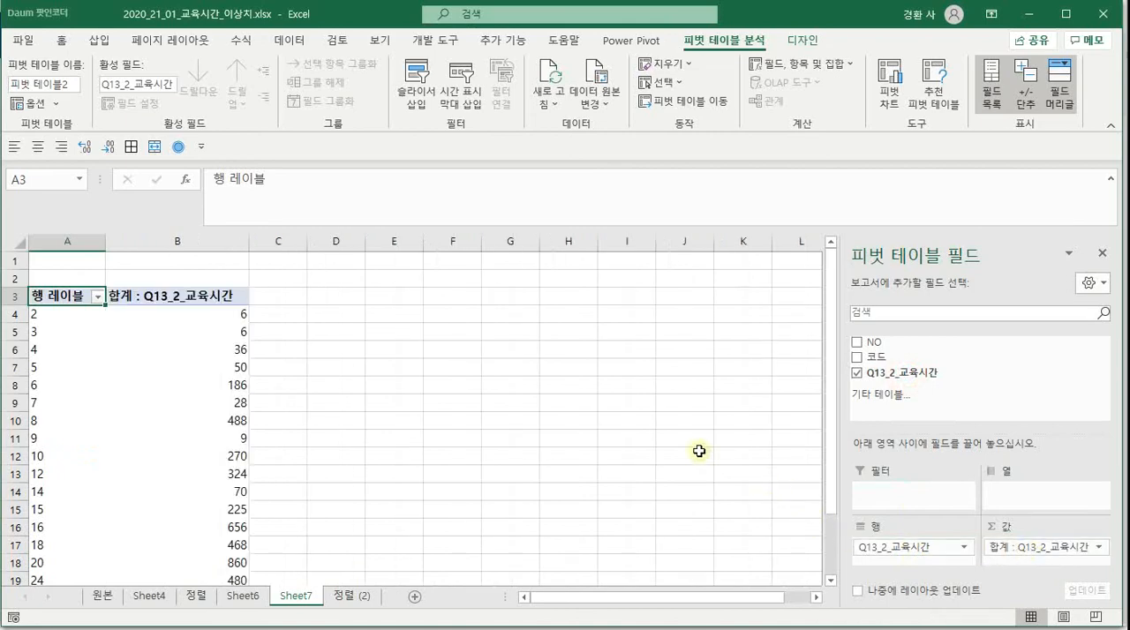
pyautogui.click(1002, 548)
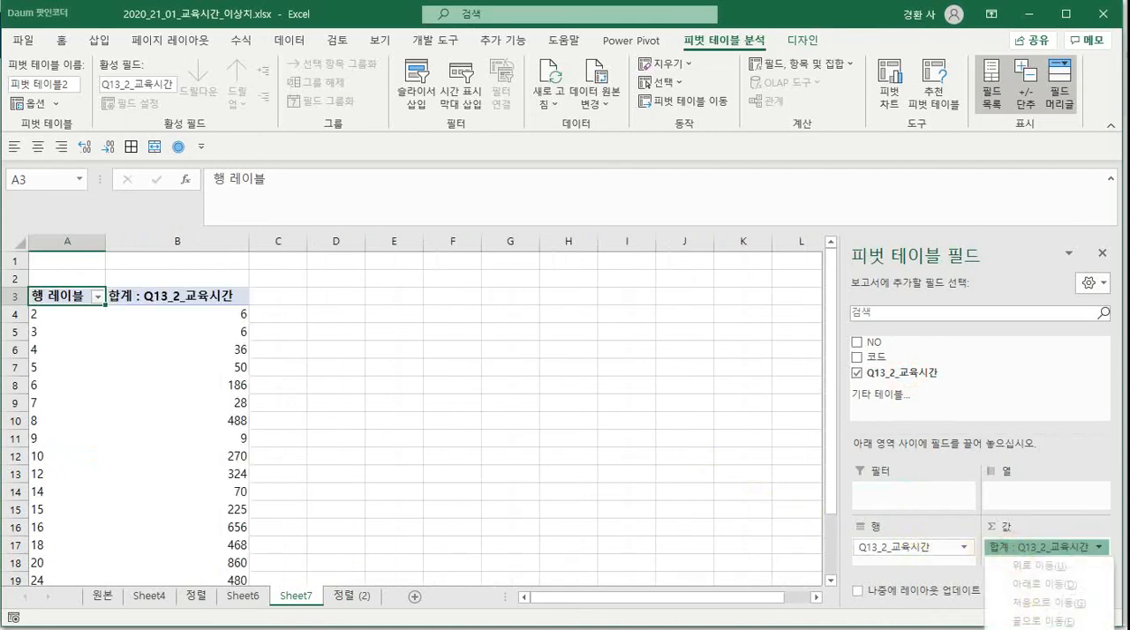
pyautogui.click(1041, 629)
pyautogui.click(341, 223)
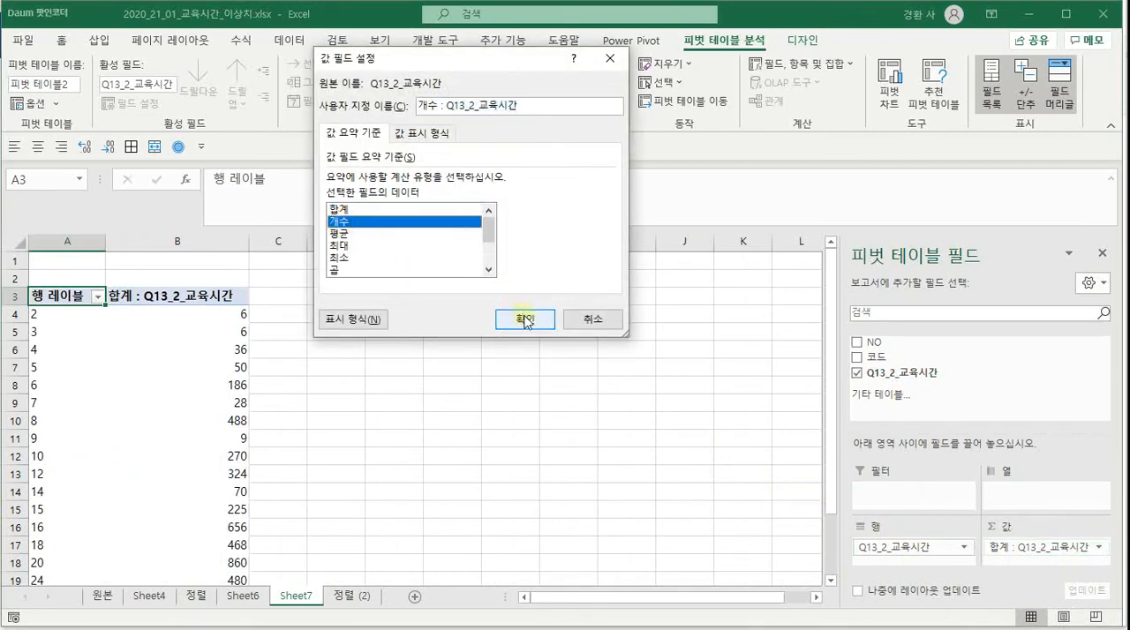
pyautogui.click(525, 319)
pyautogui.click(395, 362)
pyautogui.scroll(-2, 149, 356)
pyautogui.scroll(2, 88, 300)
# Group the pivot table's row labels from 2 to 30 in intervals of 5
pyautogui.click(48, 314)
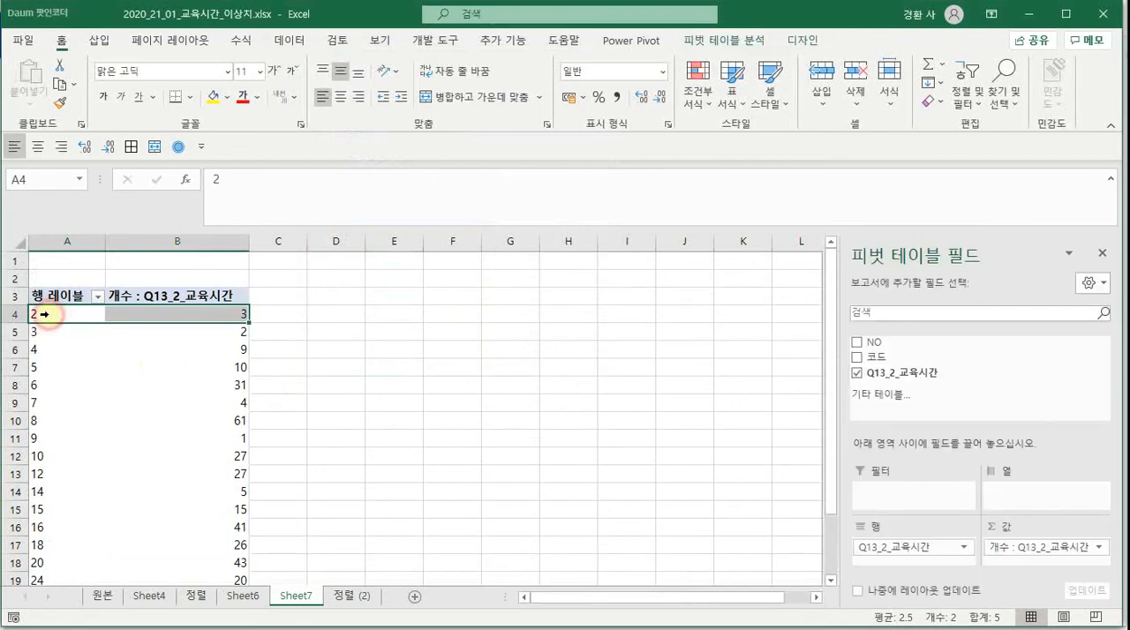
pyautogui.rightClick(44, 313)
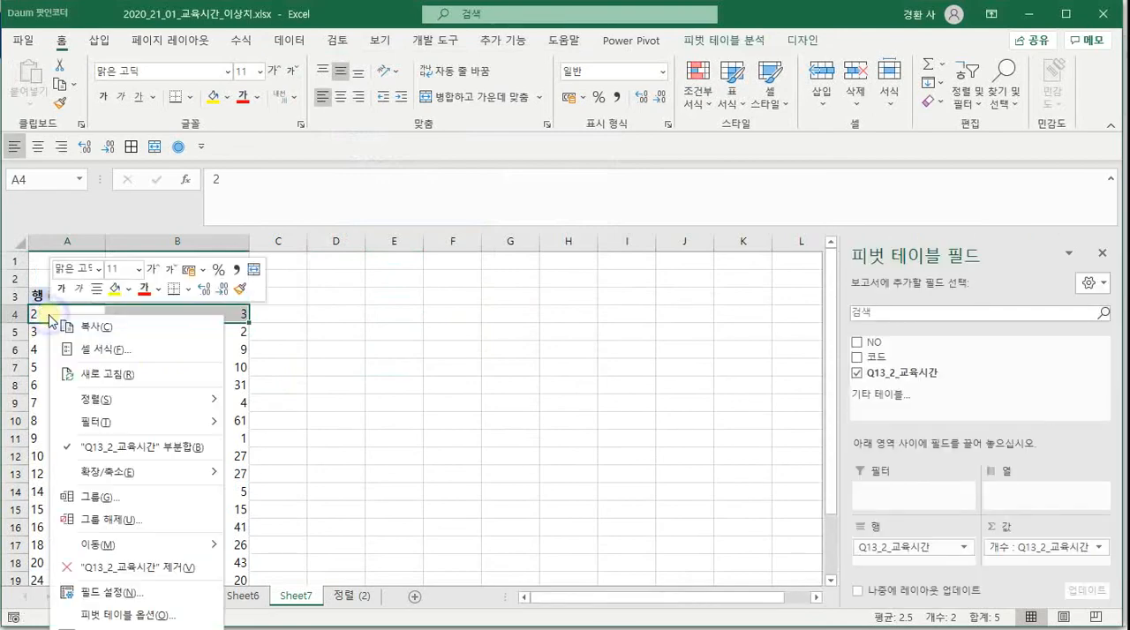
pyautogui.click(105, 498)
pyautogui.moveTo(118, 512); pyautogui.dragTo(40, 519)
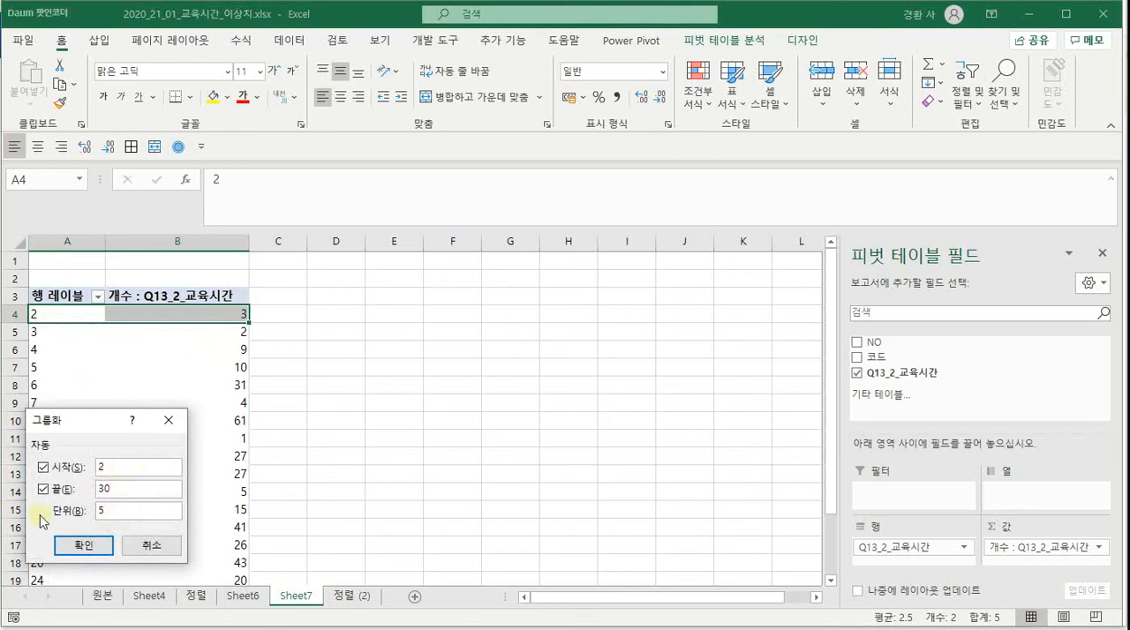
pyautogui.click(64, 540)
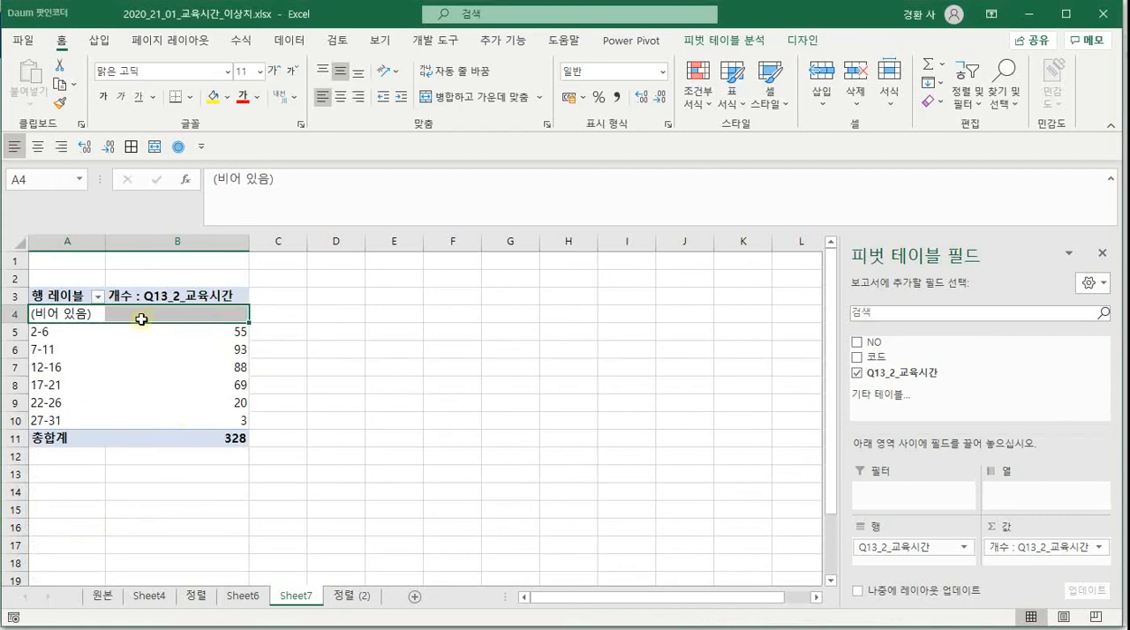
pyautogui.click(99, 299)
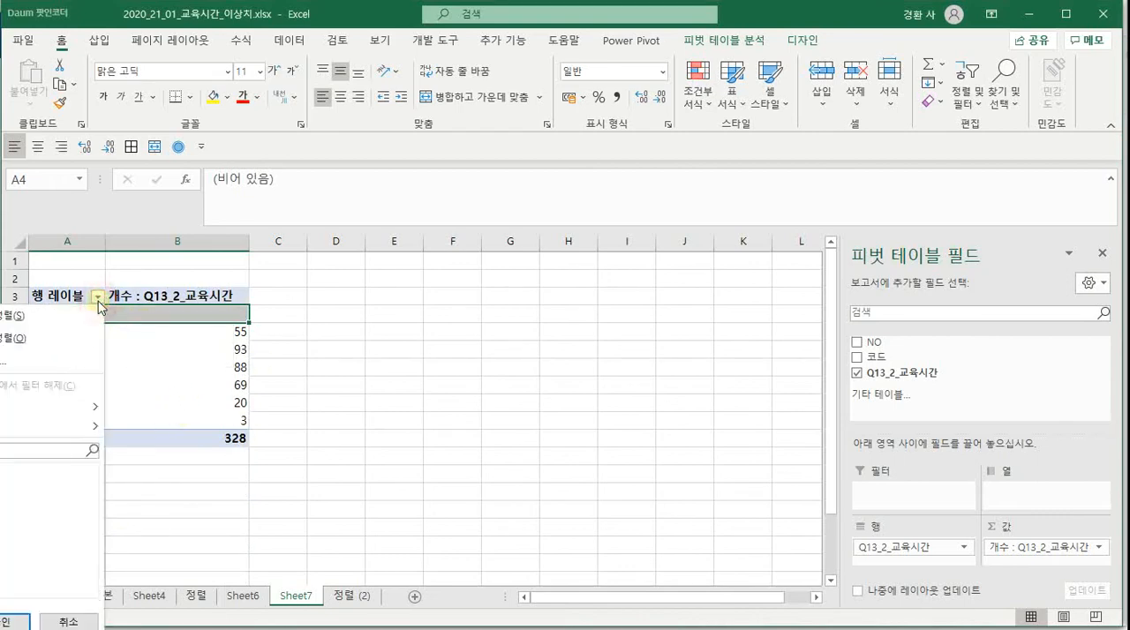
pyautogui.press('Escape')
# Regroup the pivot table's row labels on Sheet7 in intervals of 2
pyautogui.rightClick(88, 312)
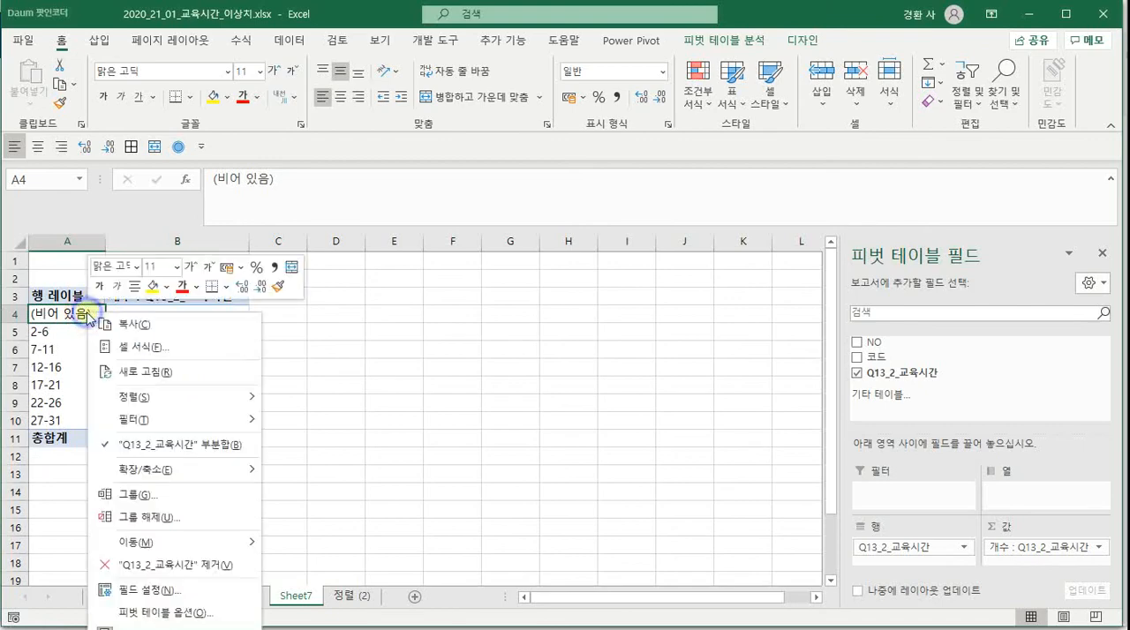
pyautogui.click(143, 496)
pyautogui.click(150, 510)
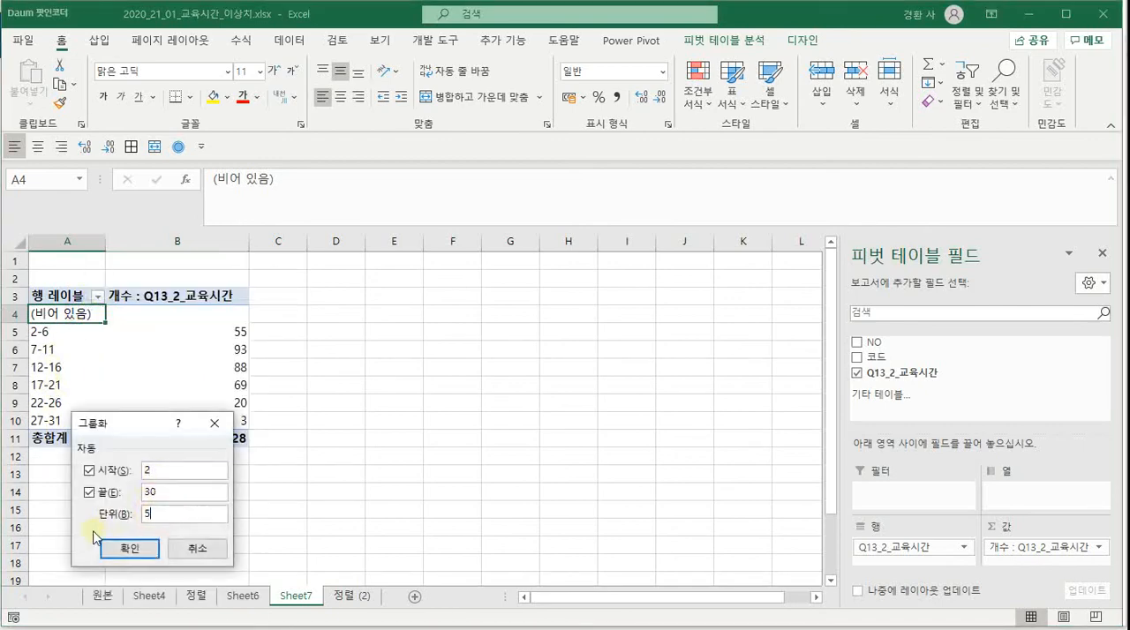
pyautogui.write('2')
pyautogui.press('Return')
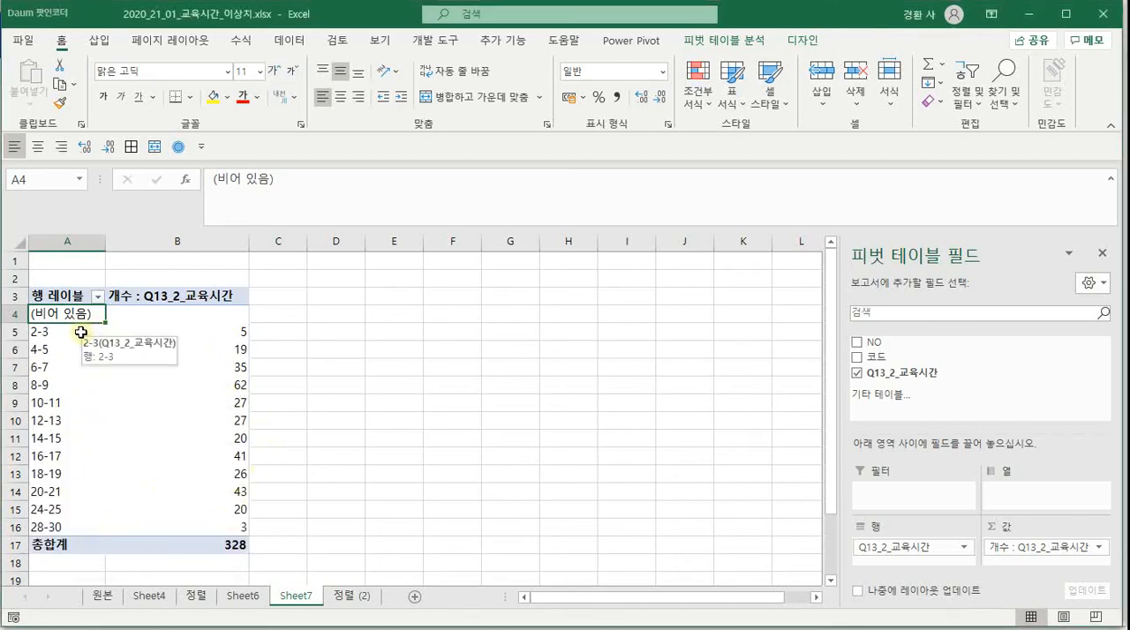
# Insert a clustered column pivot chart of the grouped education-hour counts, move it beside the table and enlarge it
pyautogui.click(168, 331)
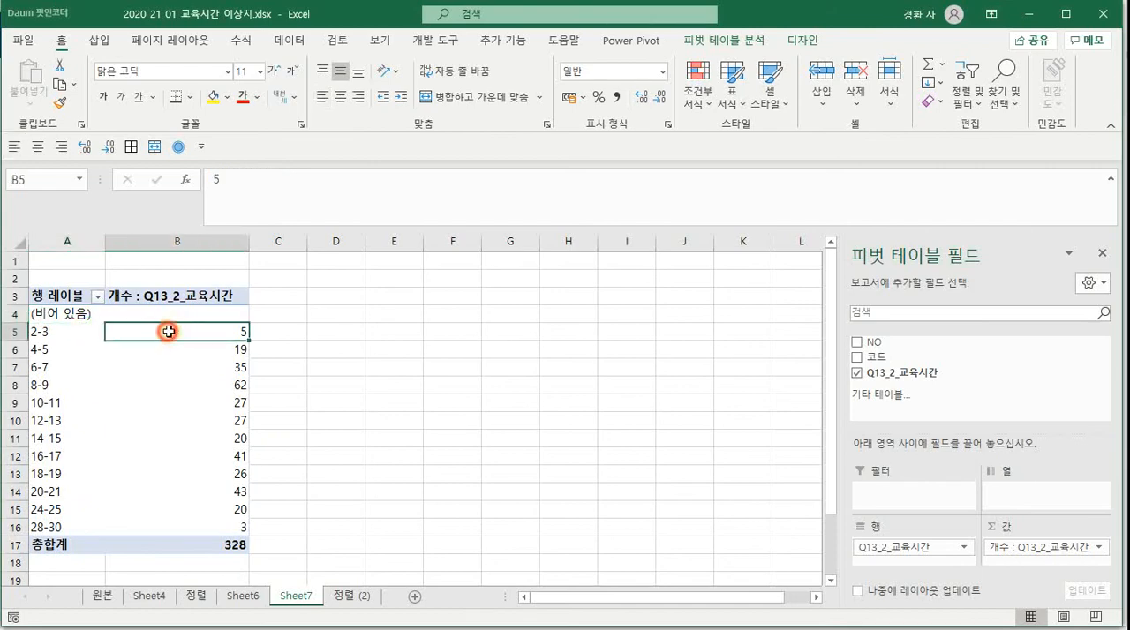
pyautogui.click(99, 40)
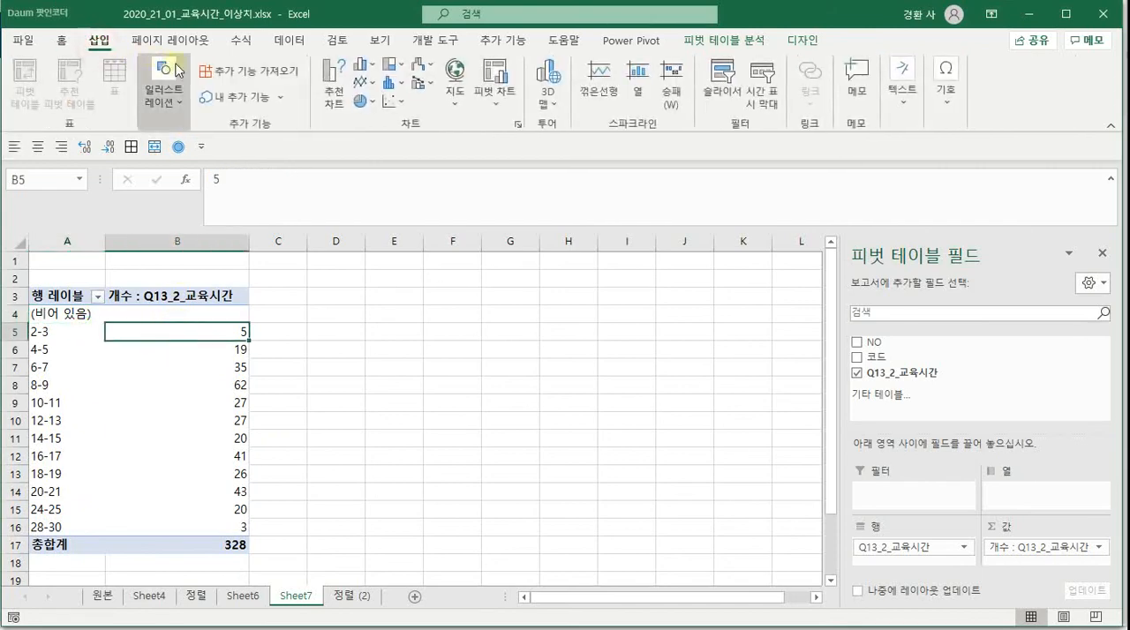
pyautogui.click(361, 65)
pyautogui.click(368, 120)
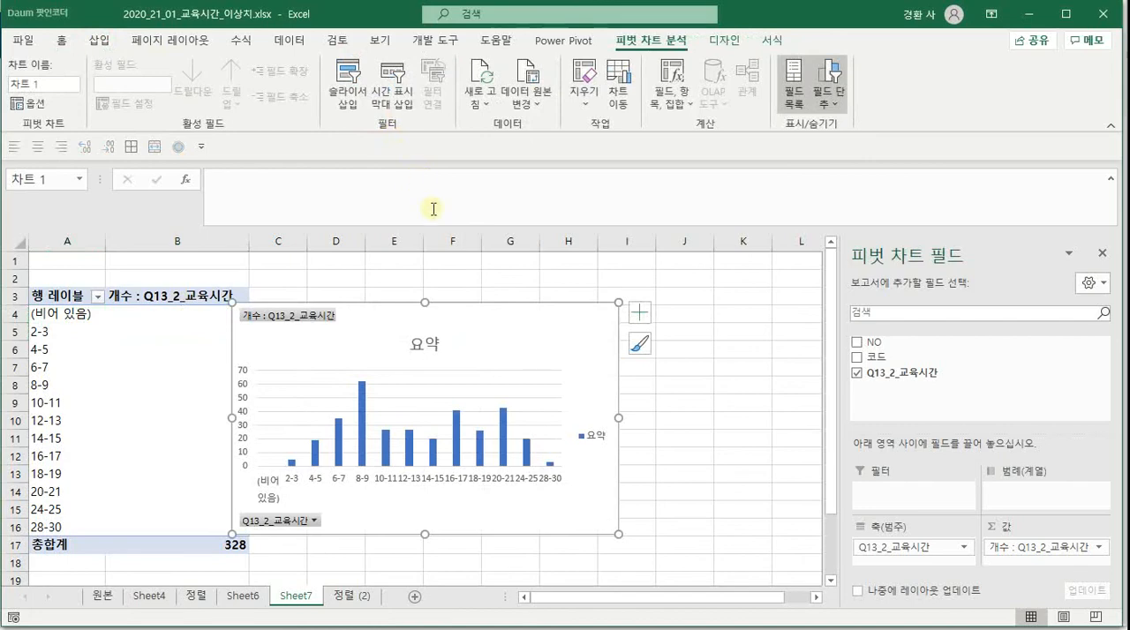
pyautogui.moveTo(510, 316); pyautogui.dragTo(560, 275)
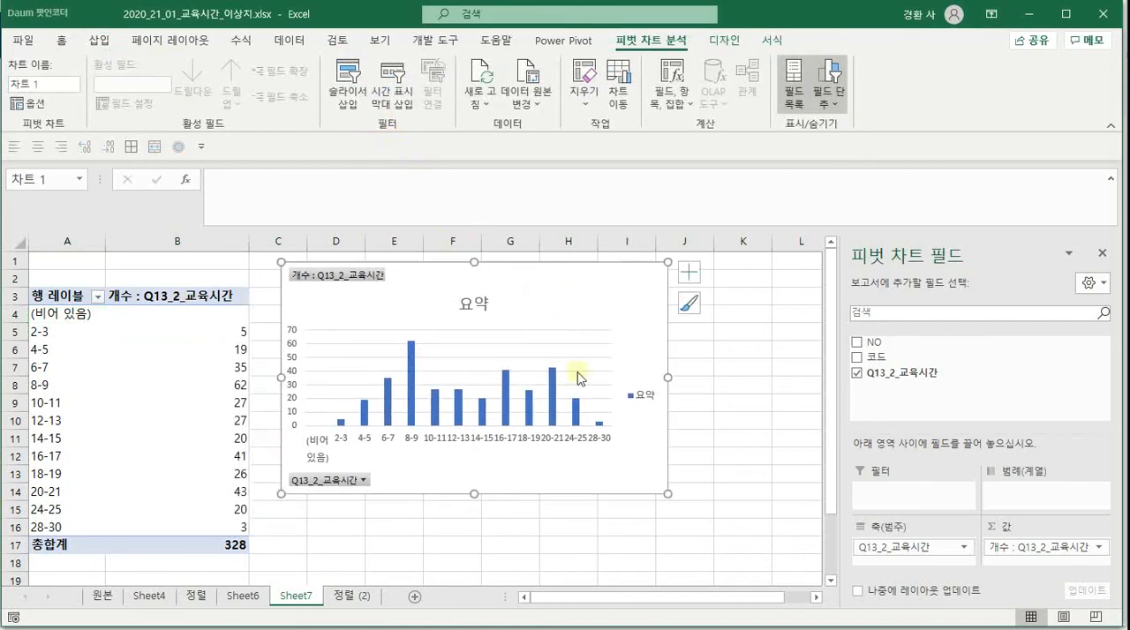
pyautogui.moveTo(662, 491); pyautogui.dragTo(684, 521)
pyautogui.moveTo(622, 599)
pyautogui.mouseDown()
pyautogui.moveTo(568, 598)
pyautogui.moveTo(621, 597)
pyautogui.mouseUp()
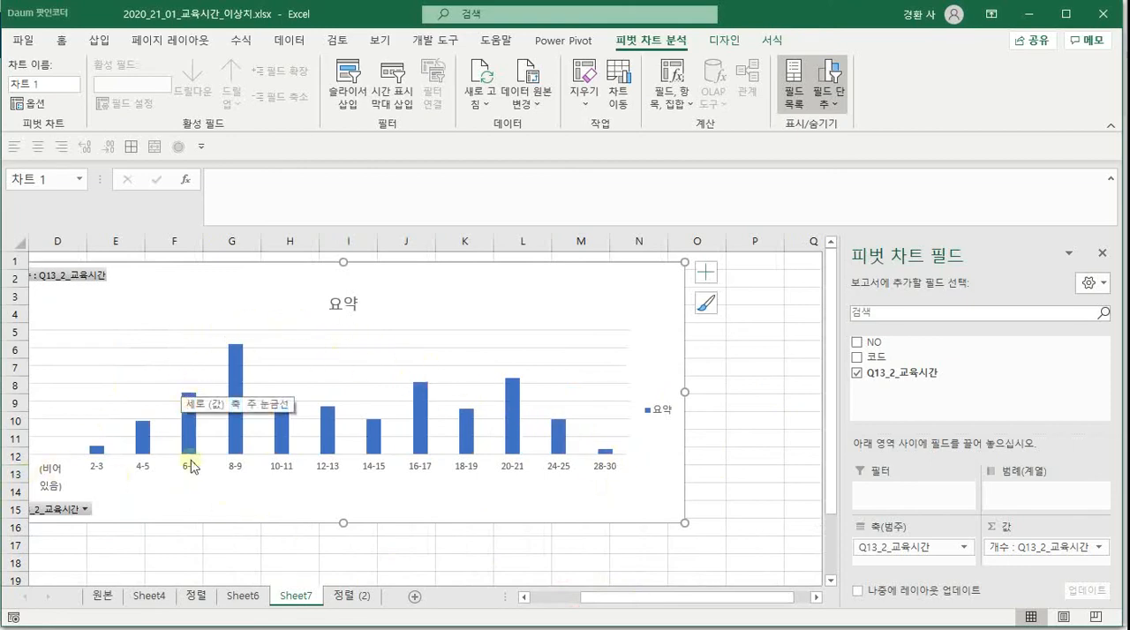
pyautogui.moveTo(234, 449)
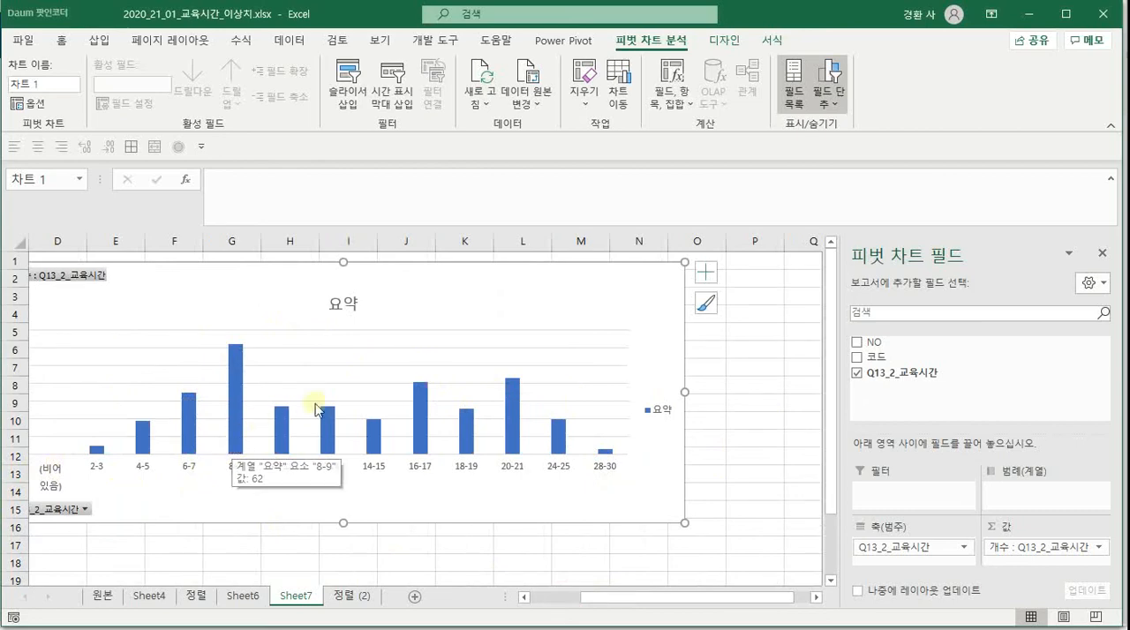
pyautogui.moveTo(434, 446)
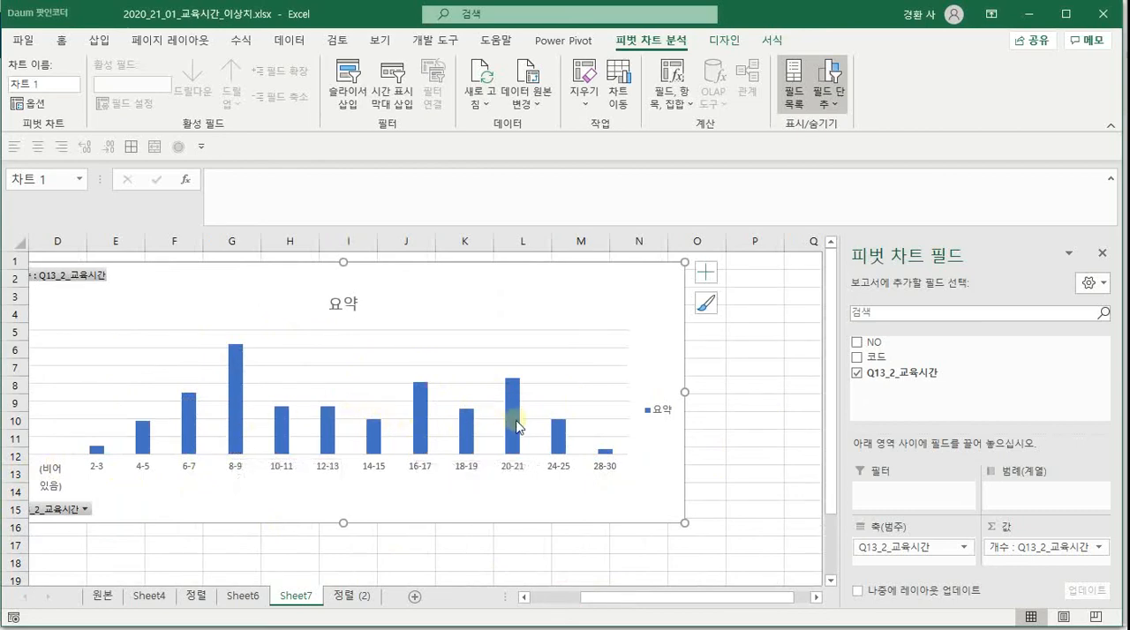
pyautogui.moveTo(517, 430)
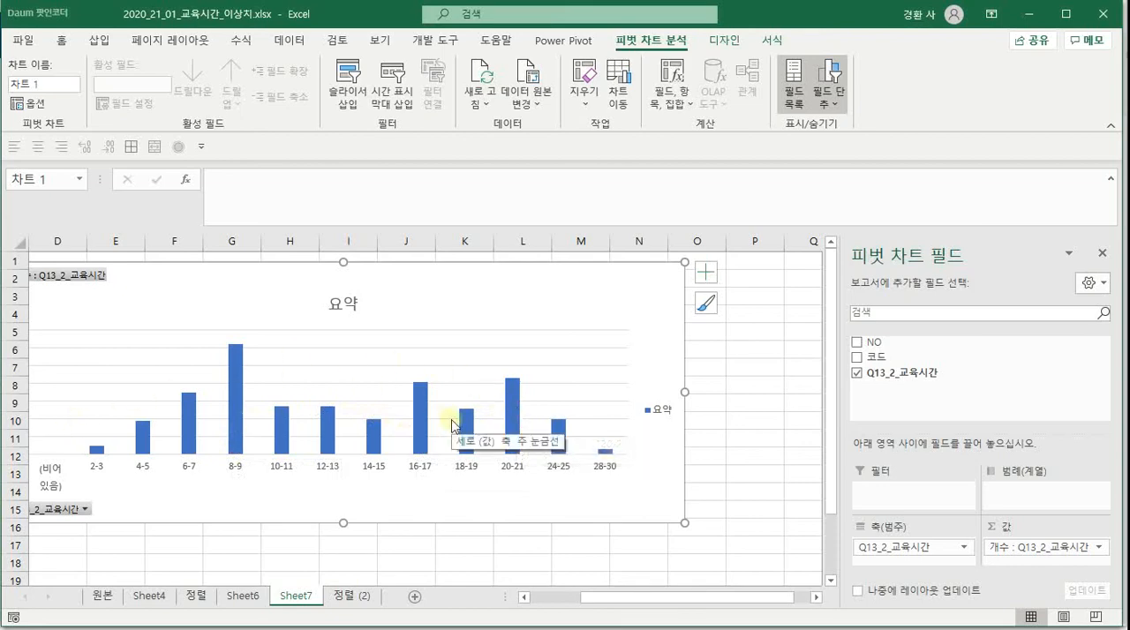
# Change the Q13_2_교육시간 value summary of the pivot table on Sheet4 to count (개수)
pyautogui.click(145, 596)
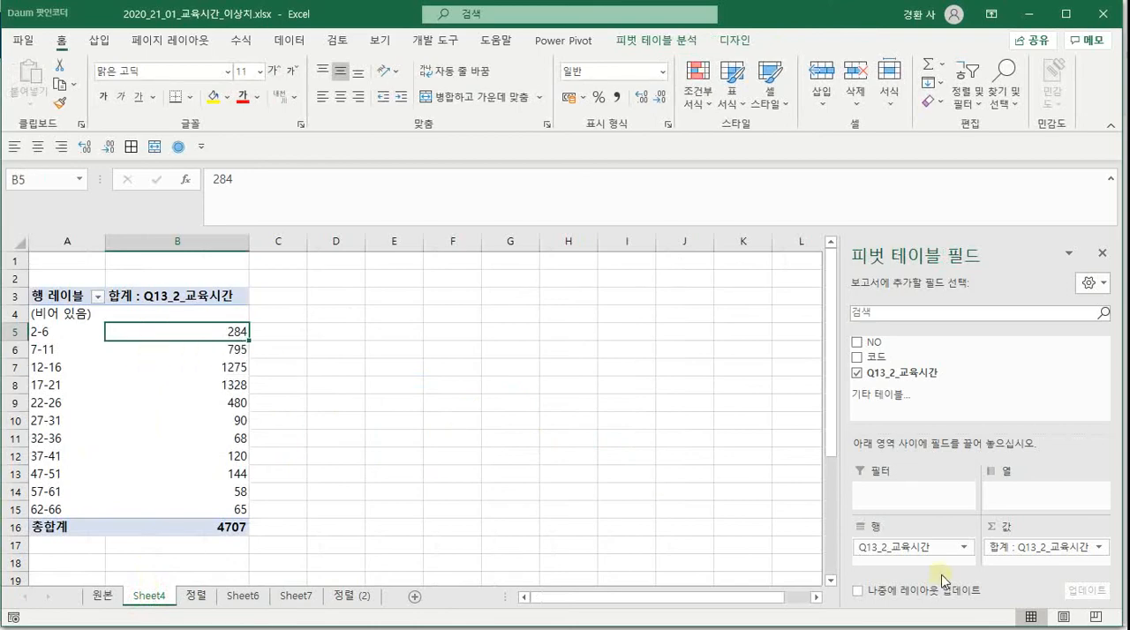
pyautogui.click(1009, 546)
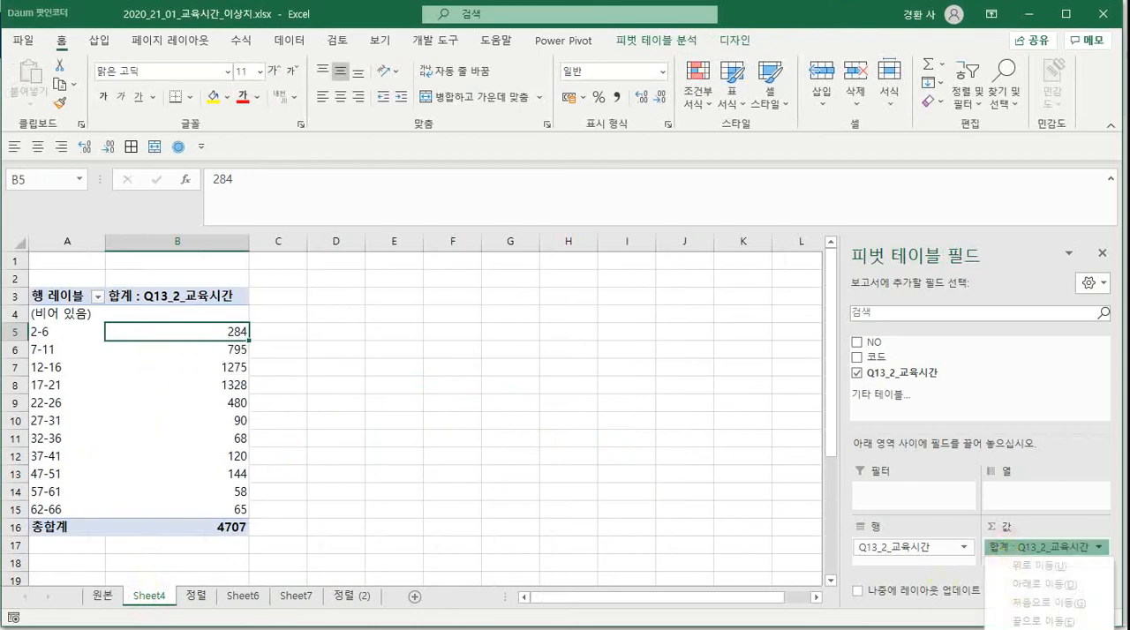
pyautogui.click(1042, 629)
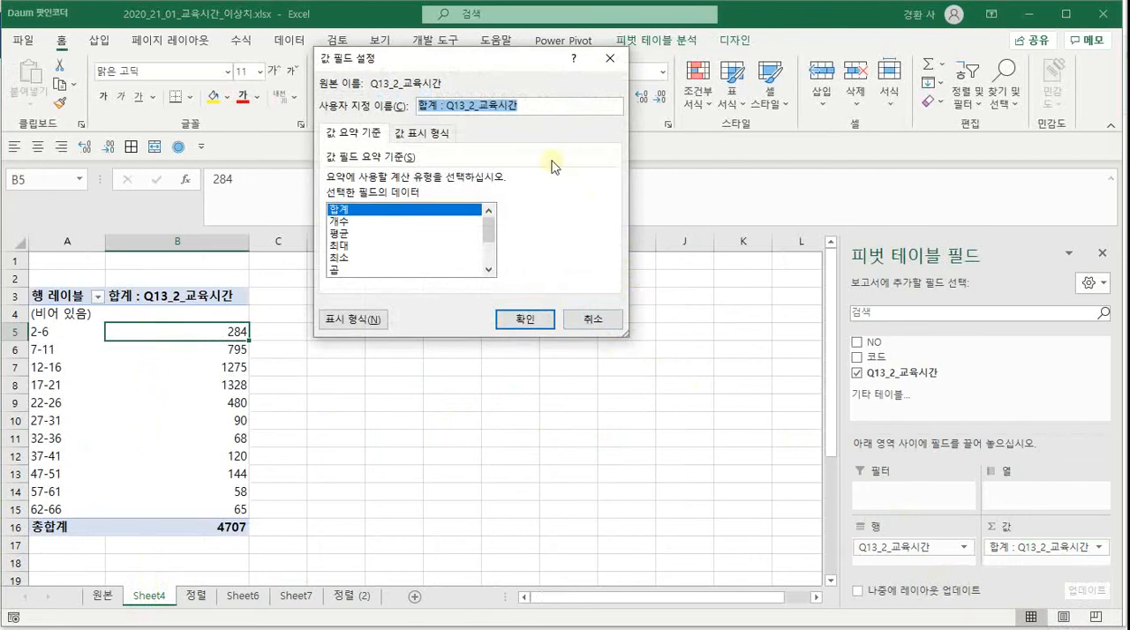
pyautogui.click(353, 221)
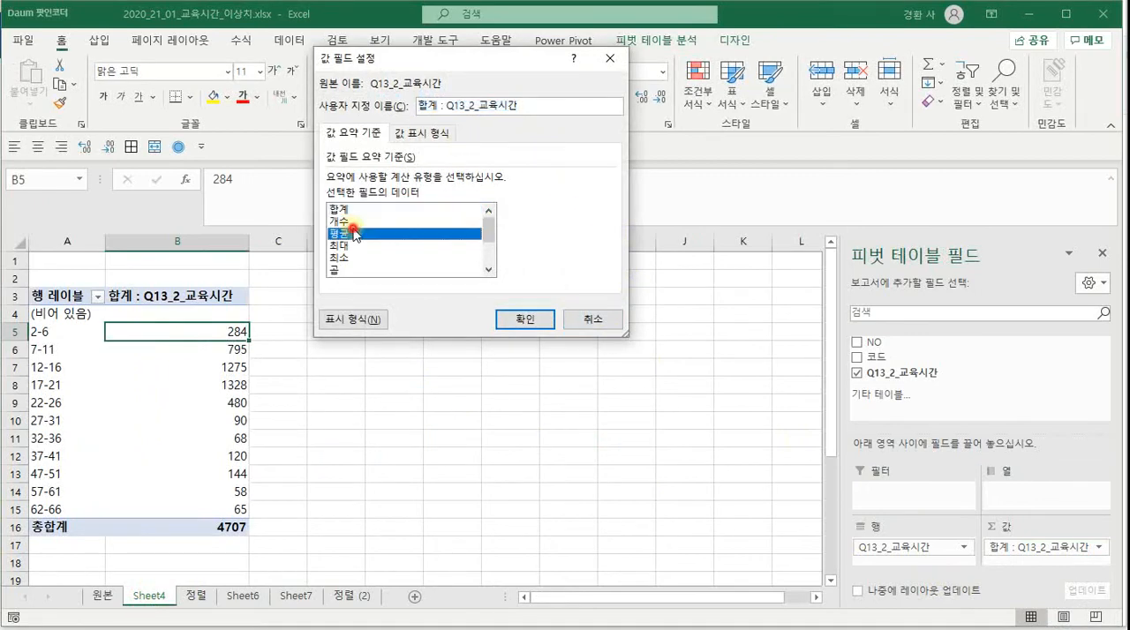
pyautogui.click(518, 322)
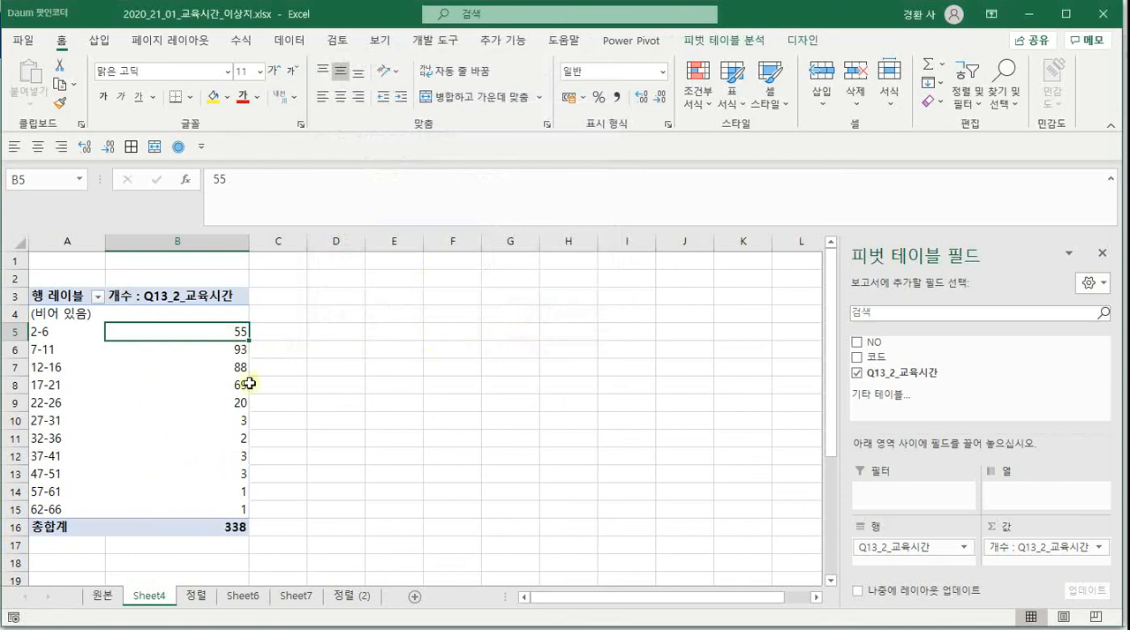
pyautogui.moveTo(222, 420); pyautogui.dragTo(234, 510)
# Change the pivot chart on Sheet7 to a 2-D line chart
pyautogui.click(349, 597)
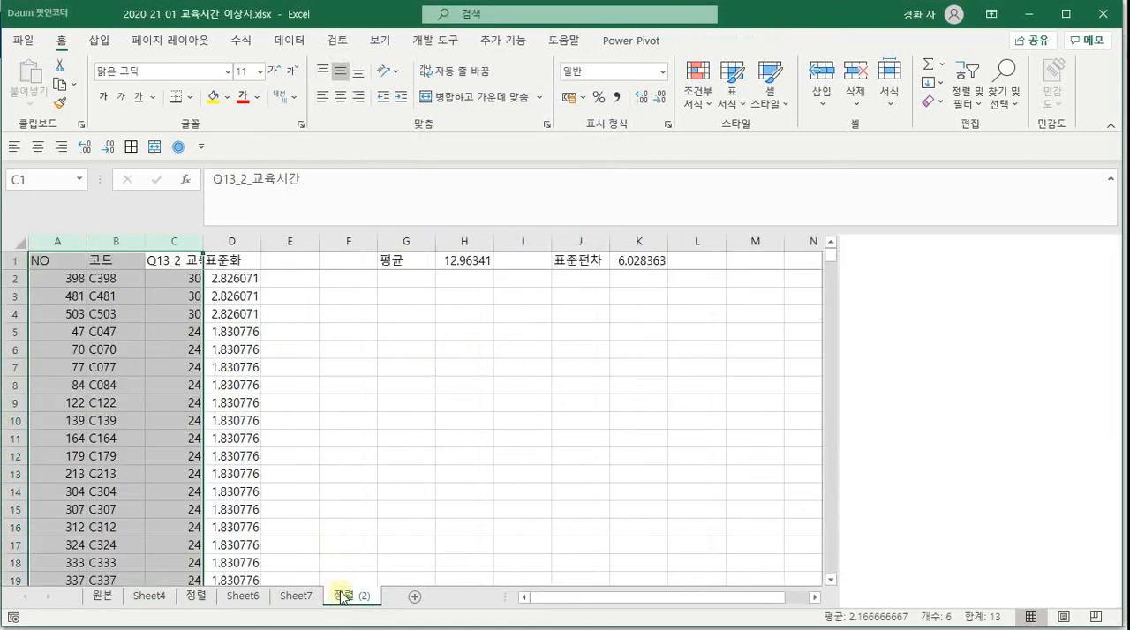
pyautogui.click(296, 597)
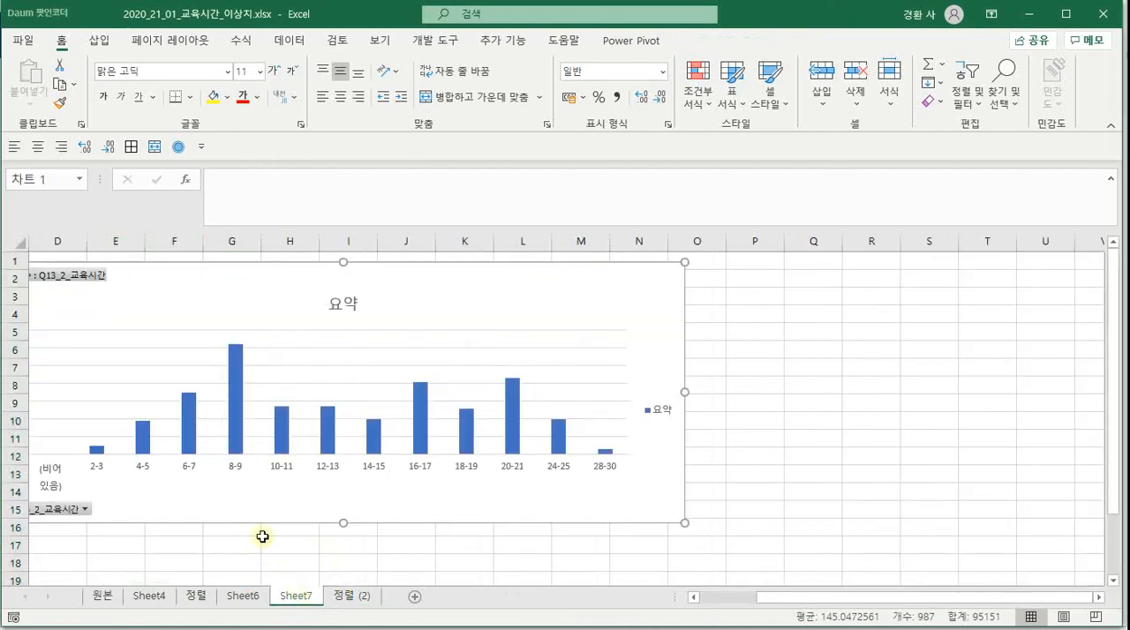
pyautogui.click(50, 466)
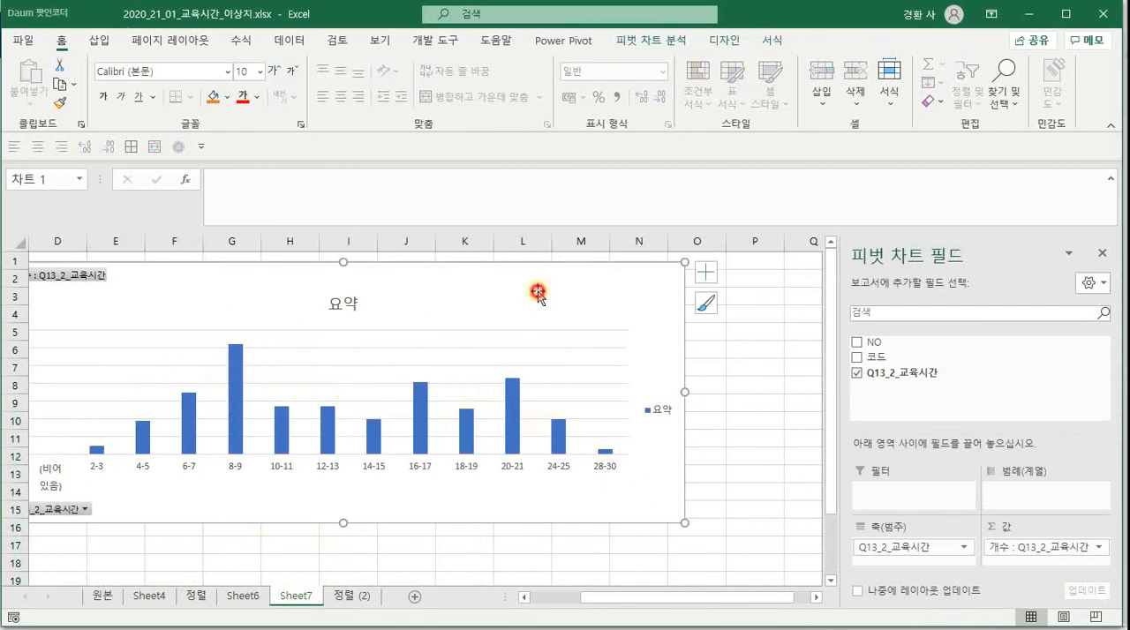
pyautogui.click(99, 44)
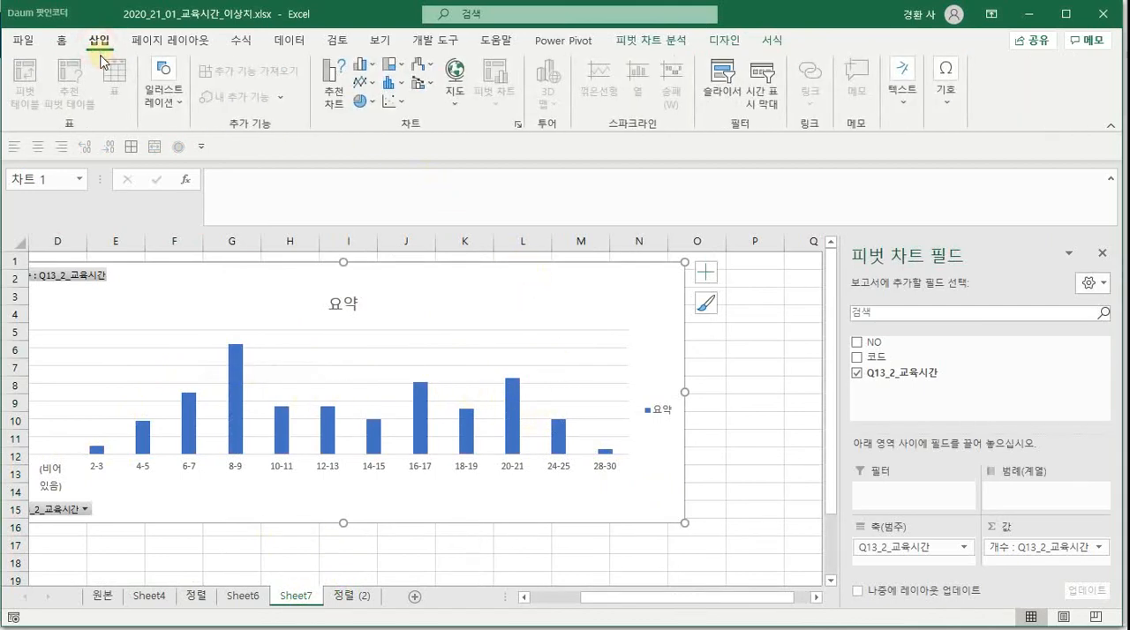
pyautogui.click(366, 84)
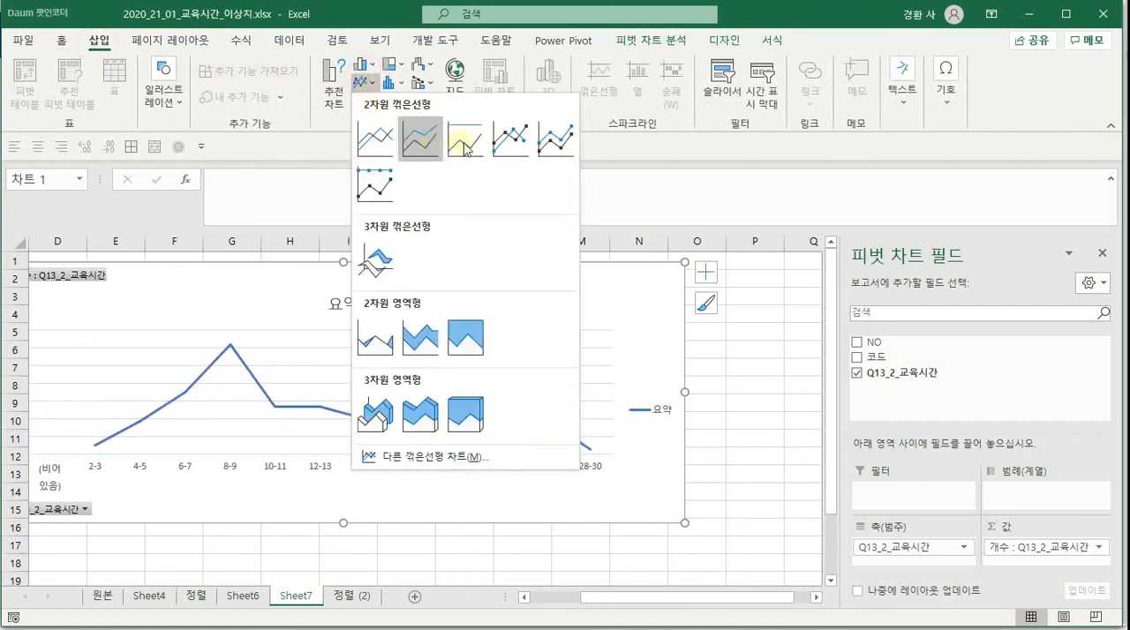
pyautogui.click(374, 140)
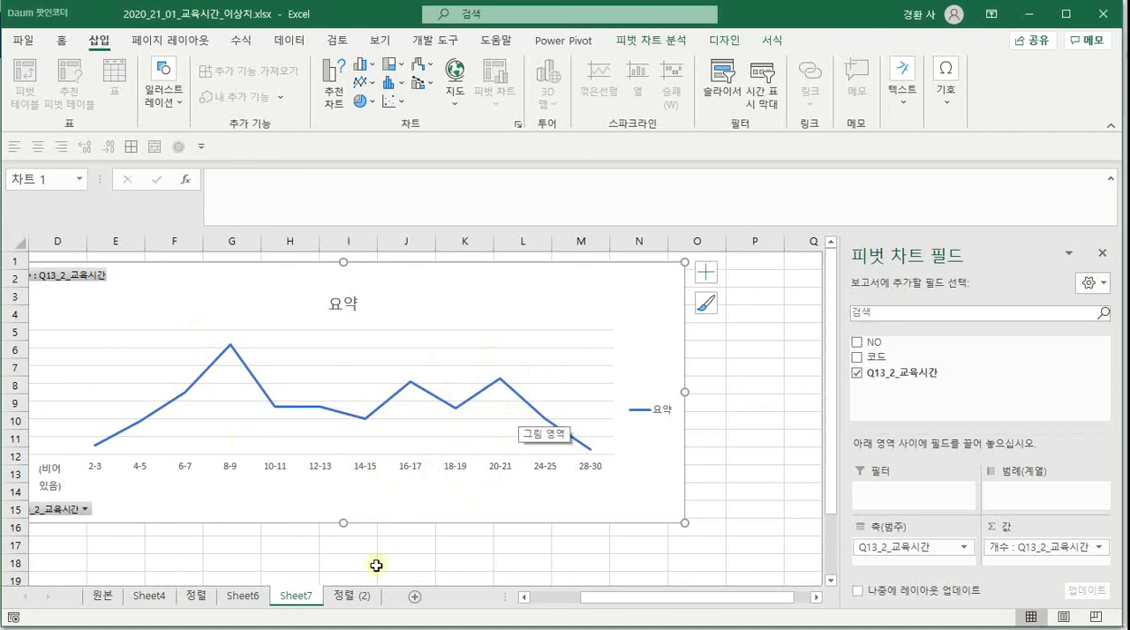
pyautogui.click(358, 597)
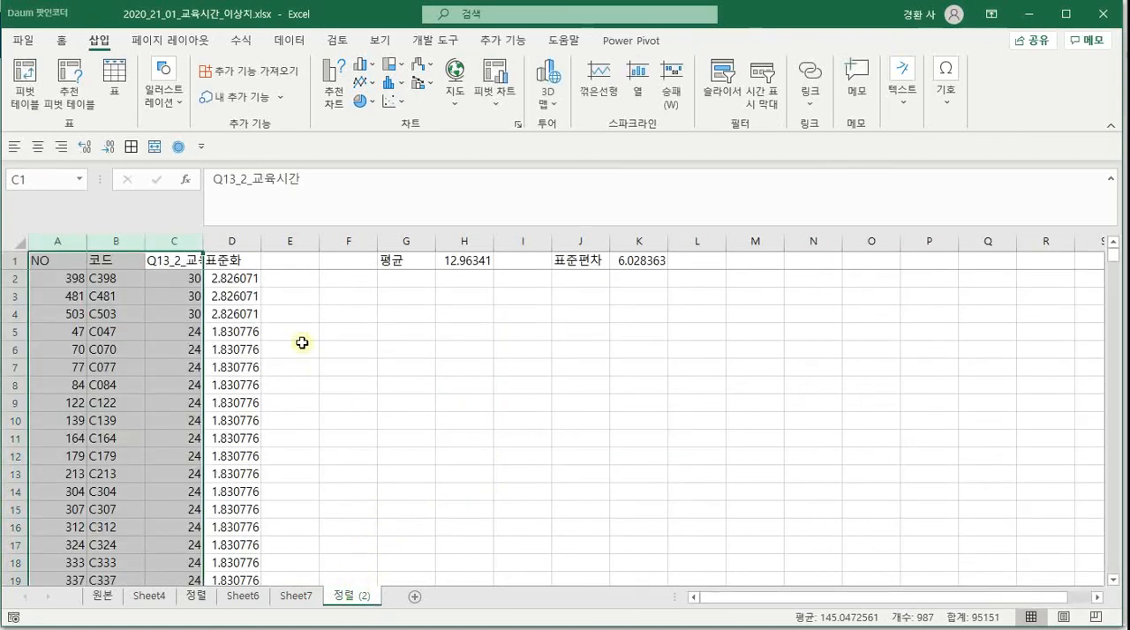
pyautogui.click(173, 279)
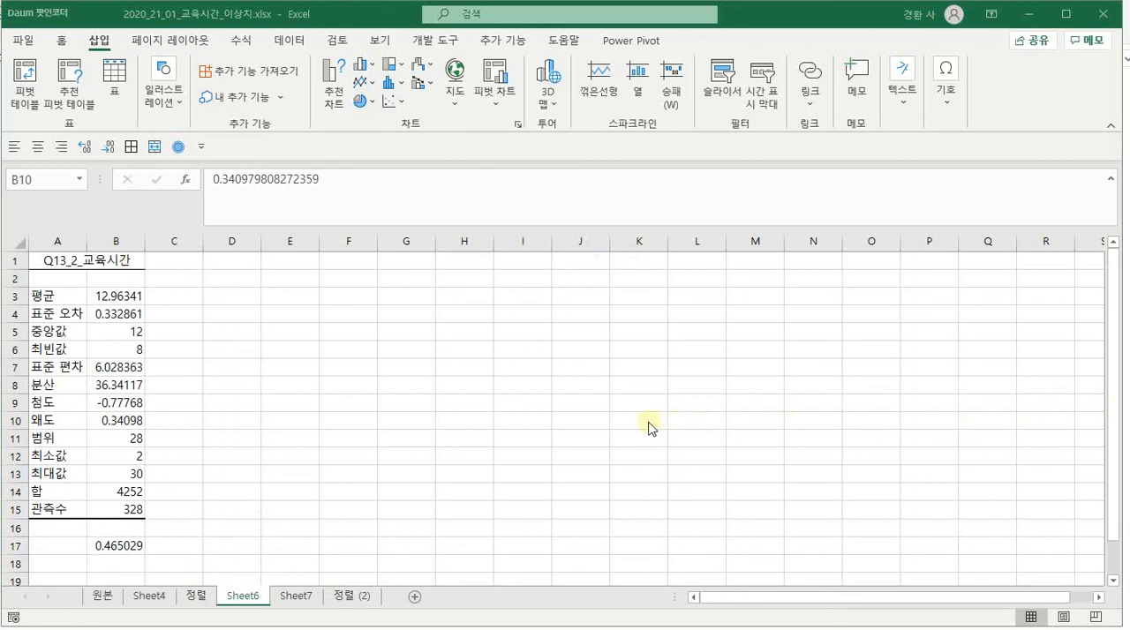
pyautogui.click(344, 596)
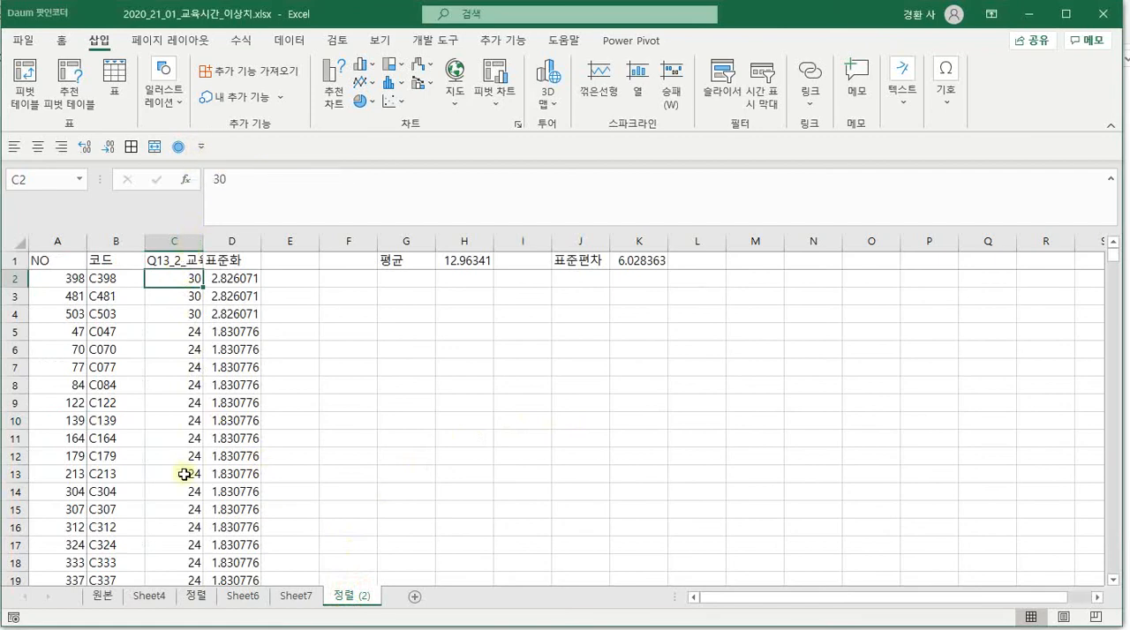
# Set the Q13_2_교육시간 filter on sheet 원본 to show all rows, including the blank ones
pyautogui.click(105, 596)
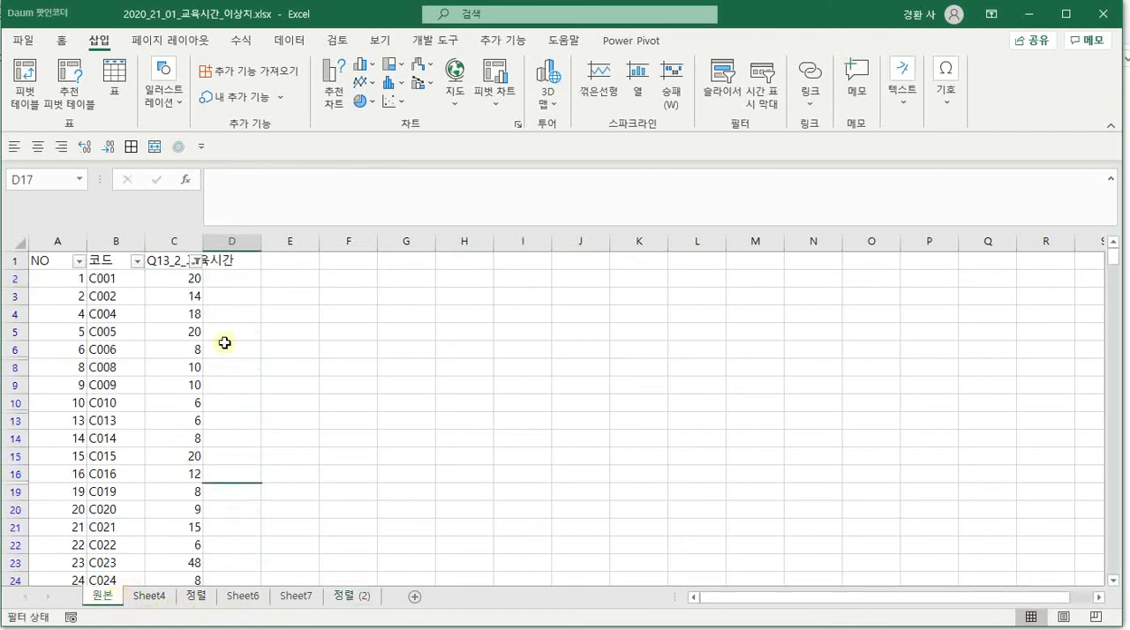
pyautogui.click(196, 261)
pyautogui.click(43, 432)
pyautogui.click(98, 584)
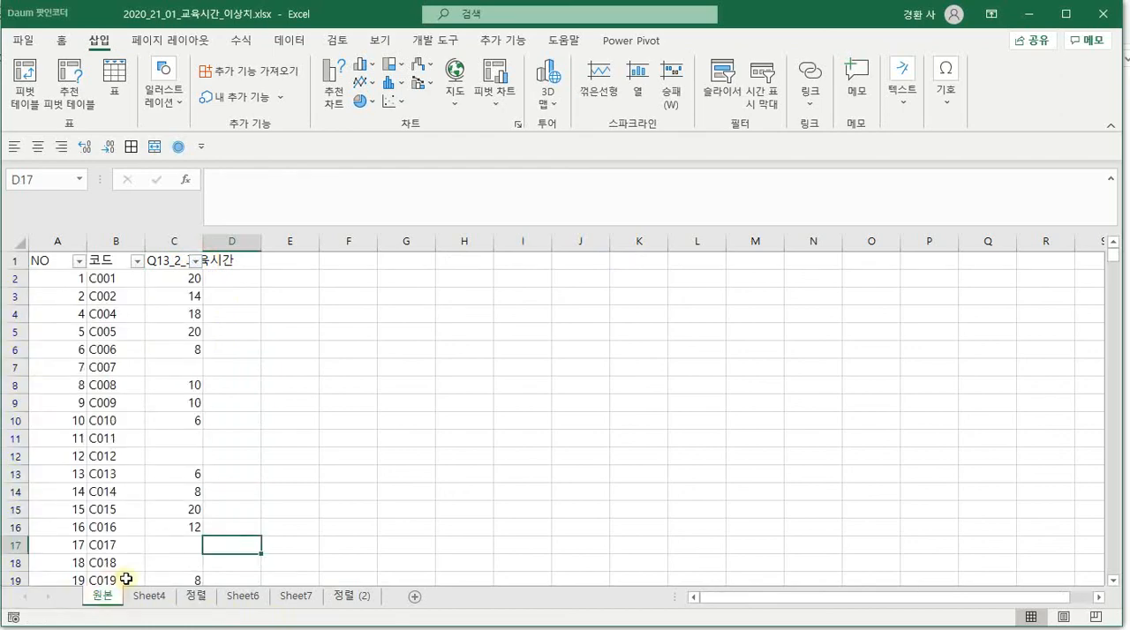
# Enter the header 분류 in cell D1 of sheet 원본
pyautogui.click(239, 276)
pyautogui.click(248, 259)
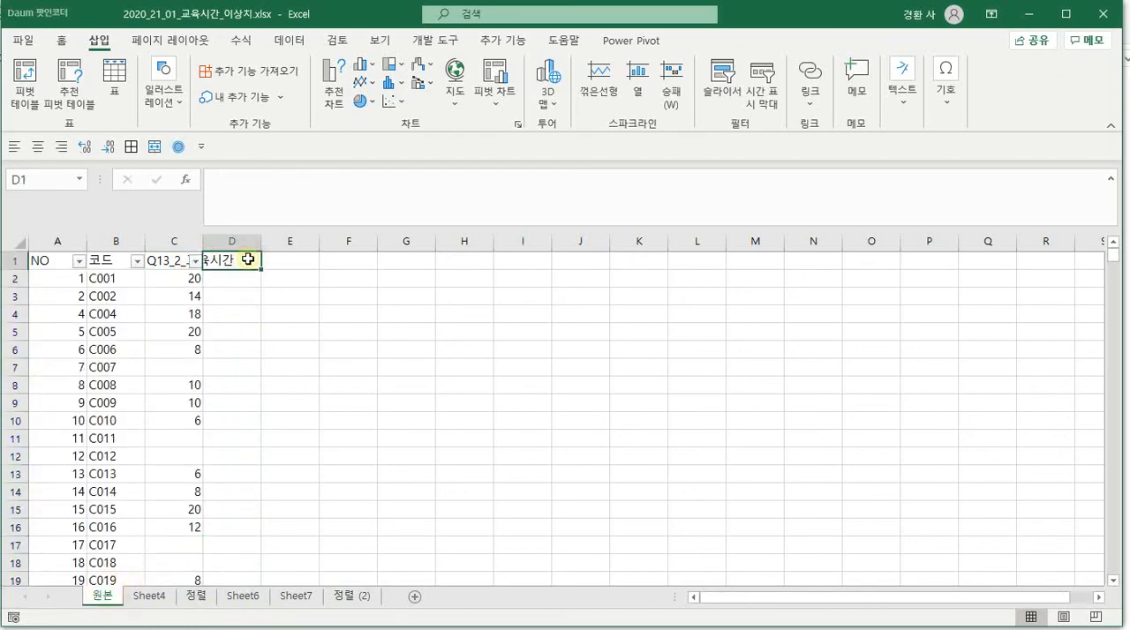
pyautogui.write('분ㄹㅠ')
pyautogui.press('Return')
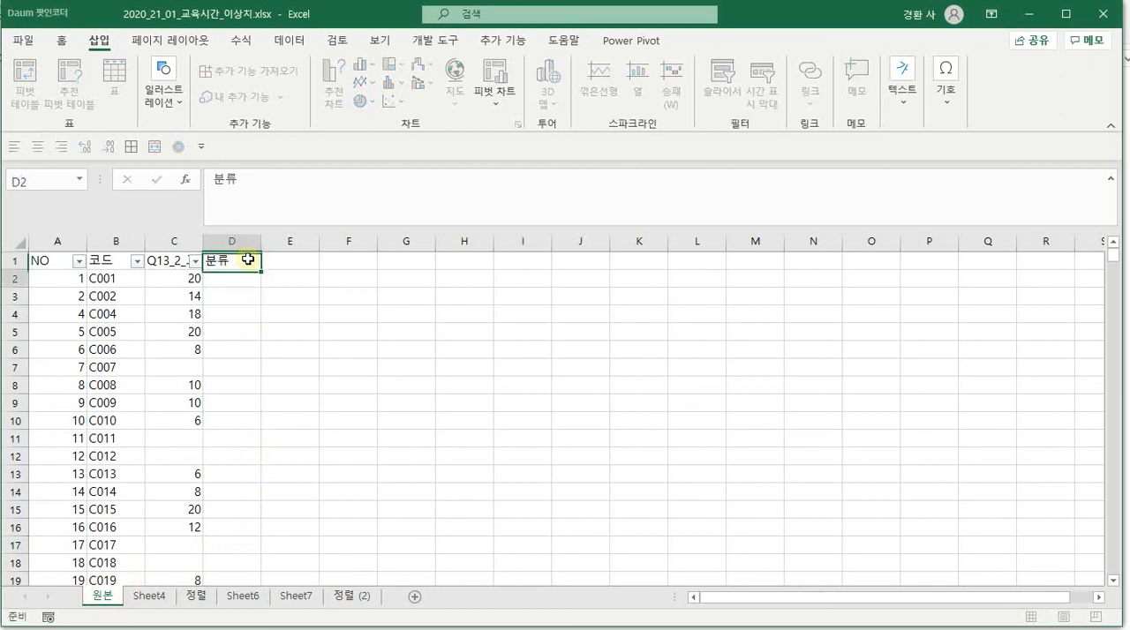
# Enter =IF(C2="","", IF(C2>30, 2, 1)) in D2 and fill it down the 분류 column to the last data row
pyautogui.write('=')
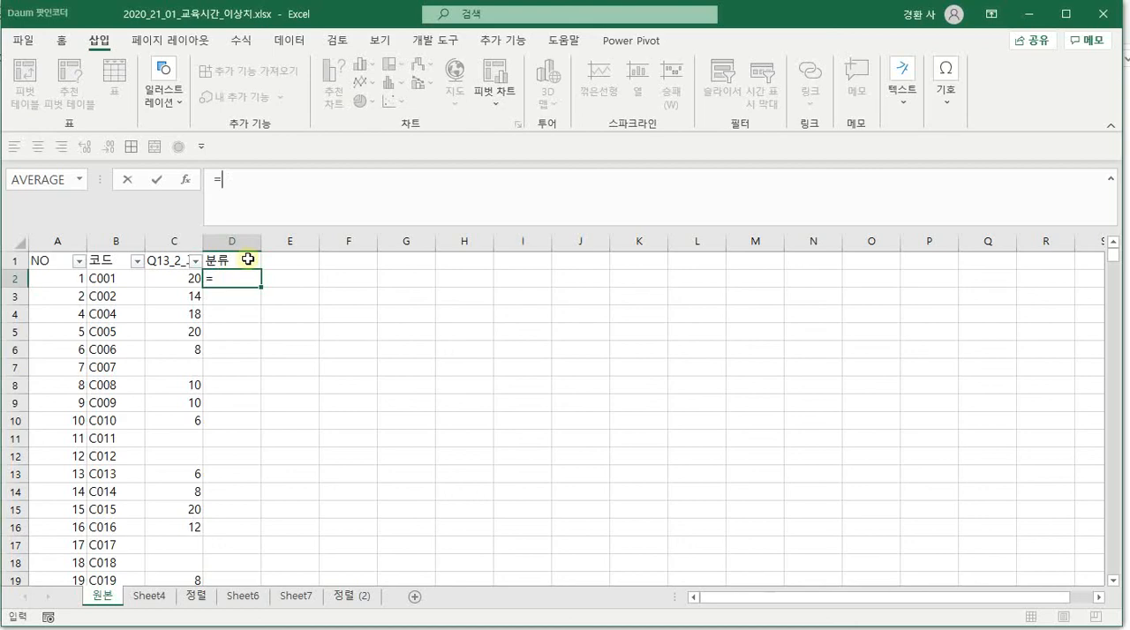
pyautogui.write('ㅑㄹ(if(')
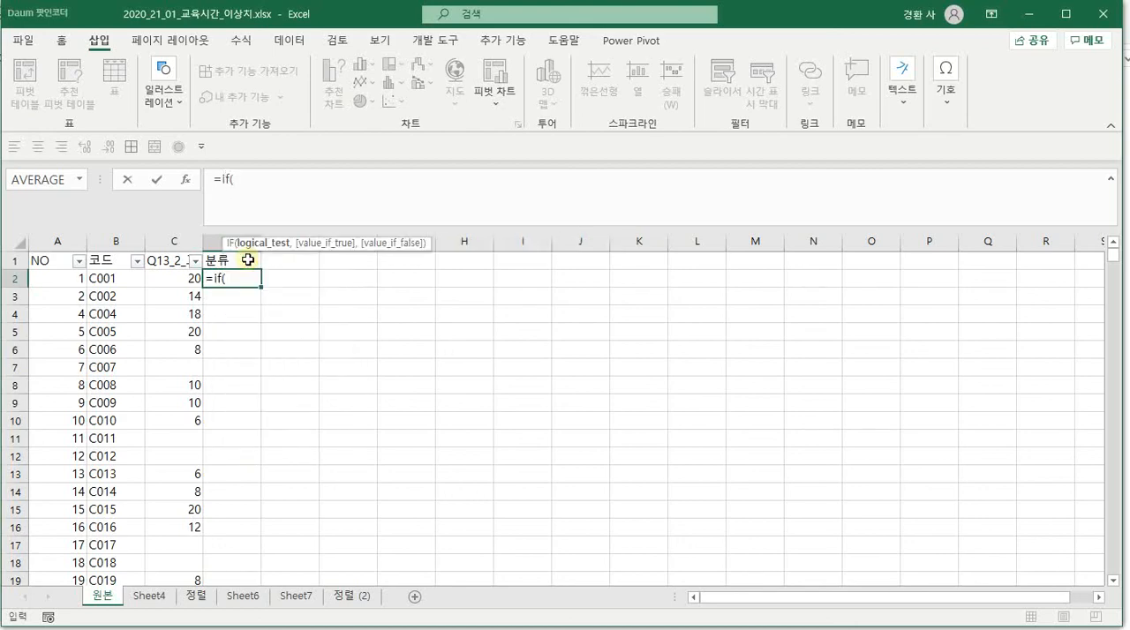
pyautogui.click(192, 279)
pyautogui.write('=')
pyautogui.write('"",')
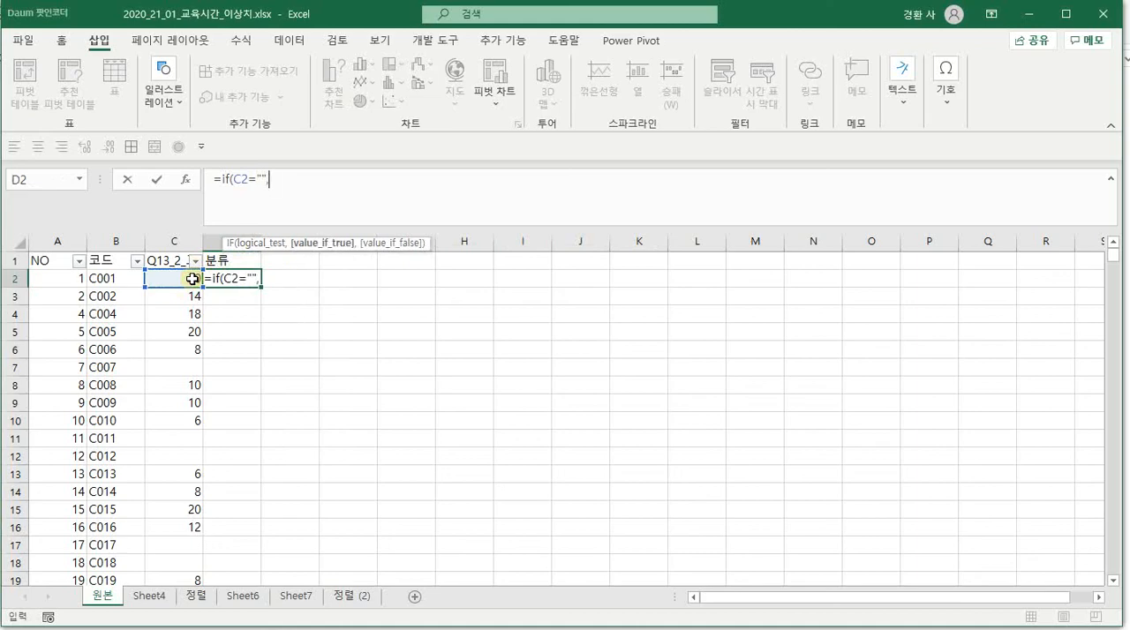
pyautogui.write('"",')
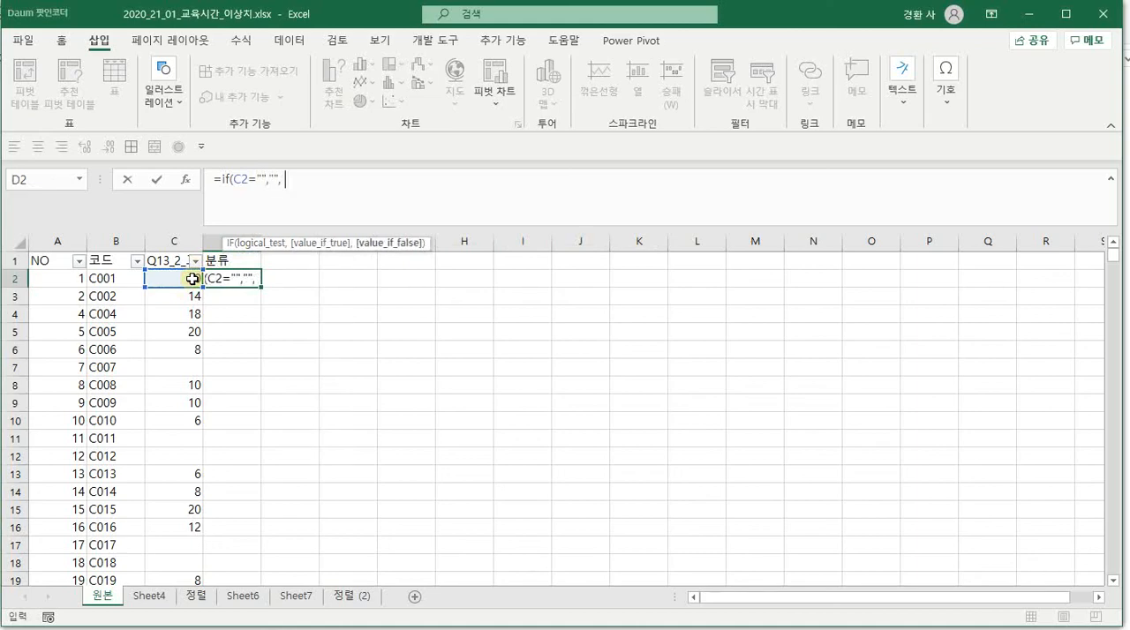
pyautogui.write(' if(')
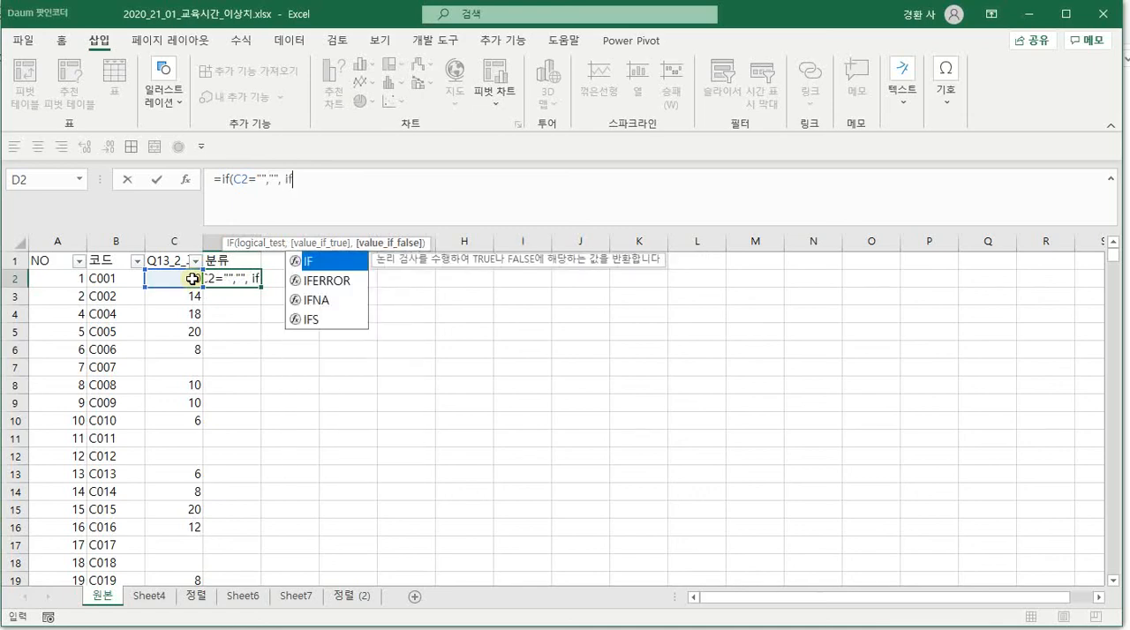
pyautogui.click(192, 279)
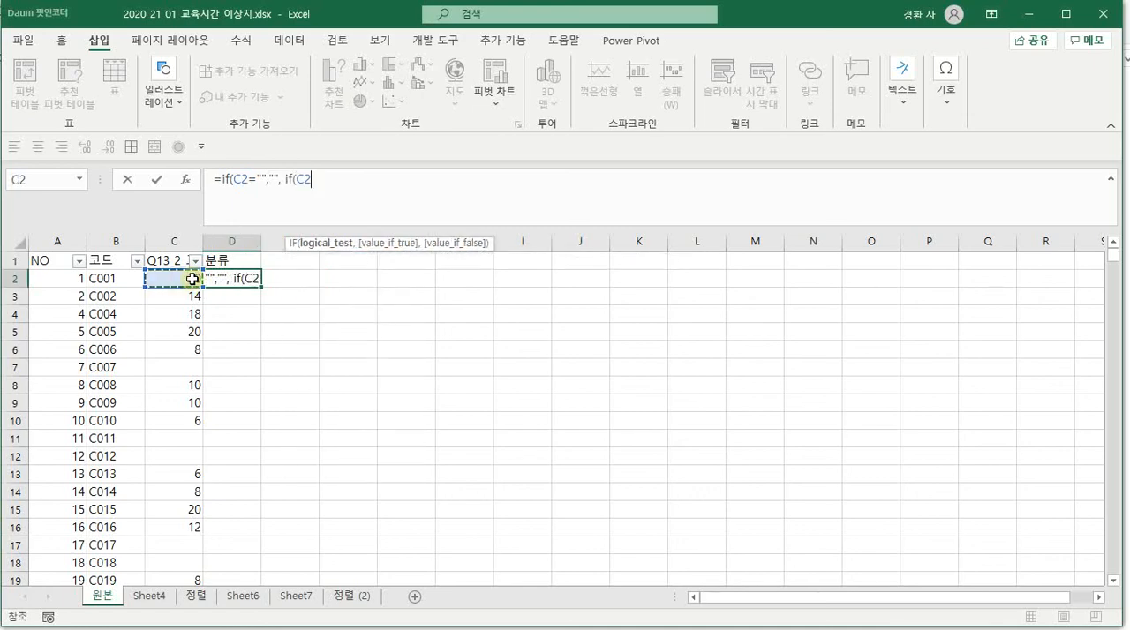
pyautogui.write('>30')
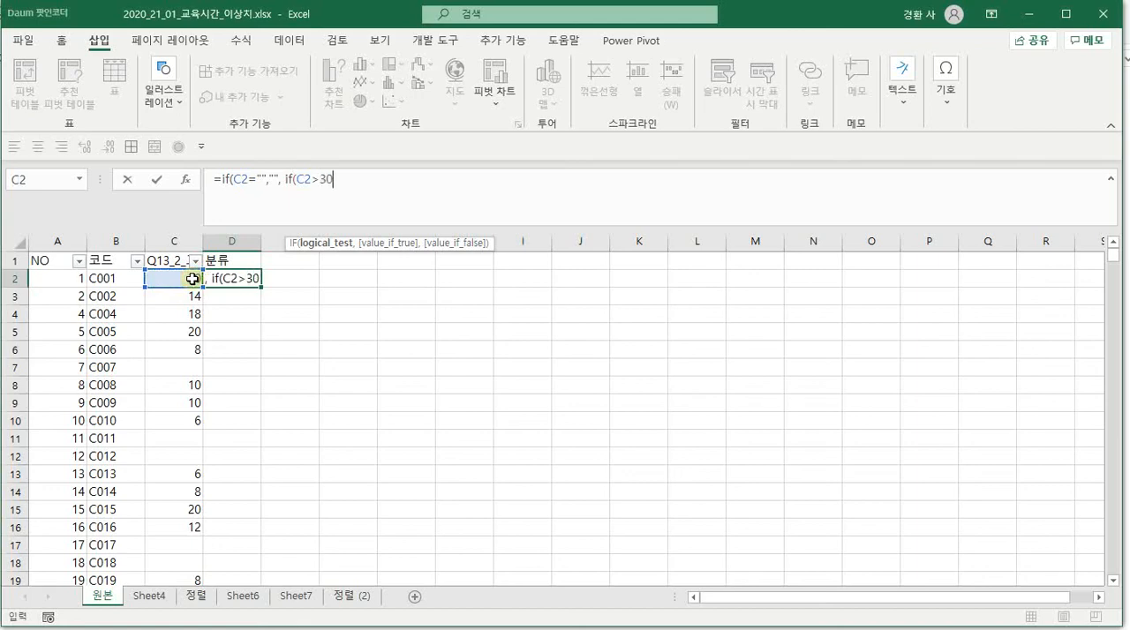
pyautogui.write(', 2')
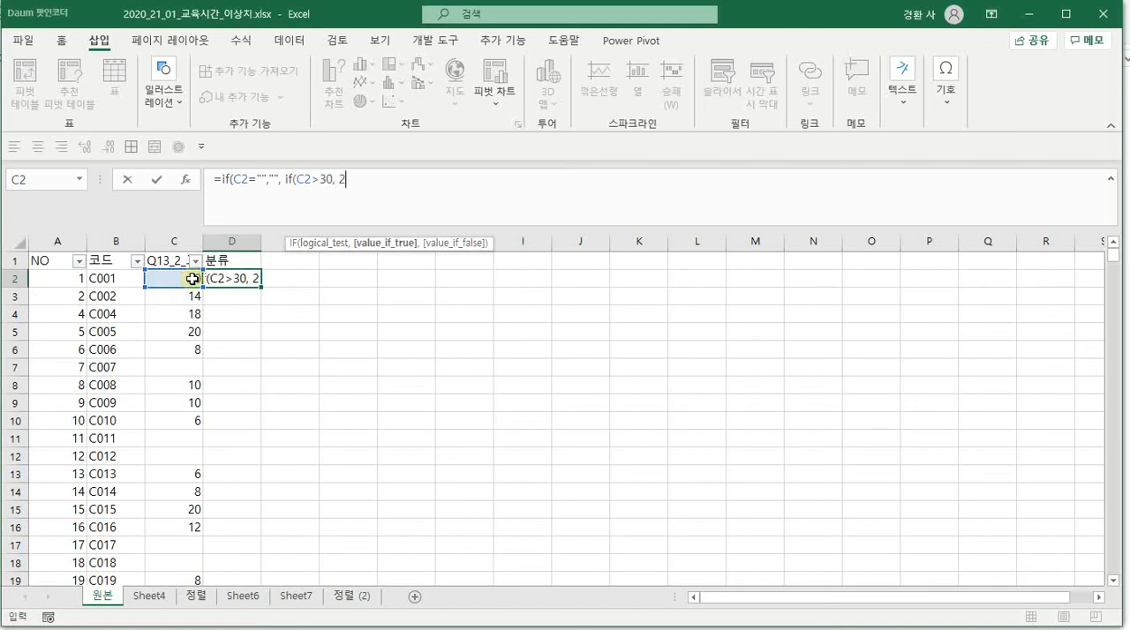
pyautogui.write(', 1')
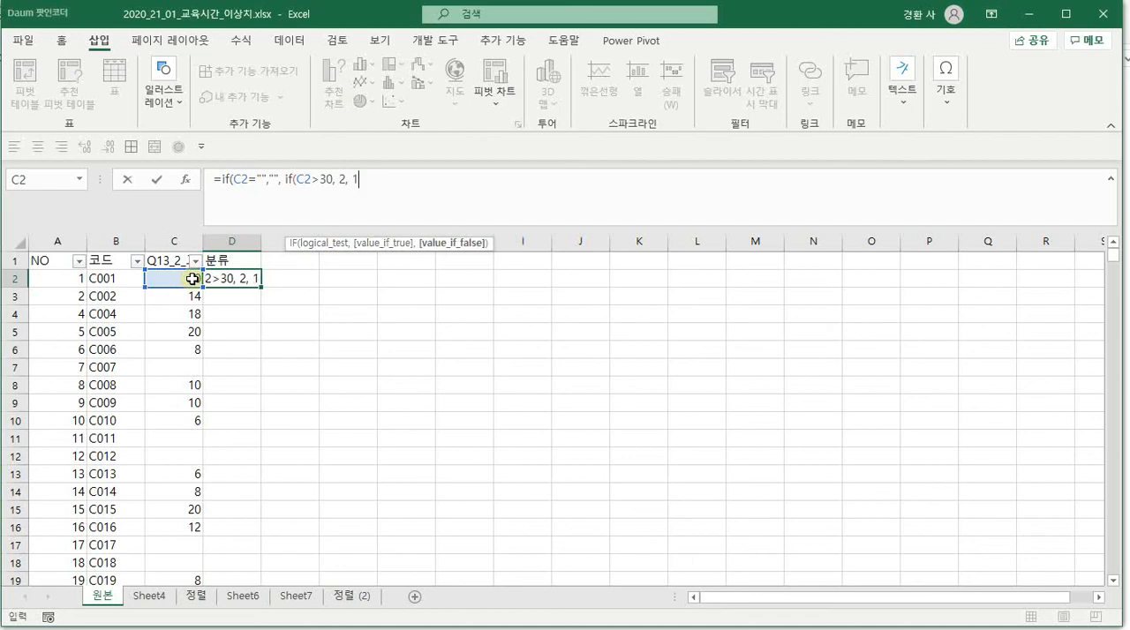
pyautogui.write('))')
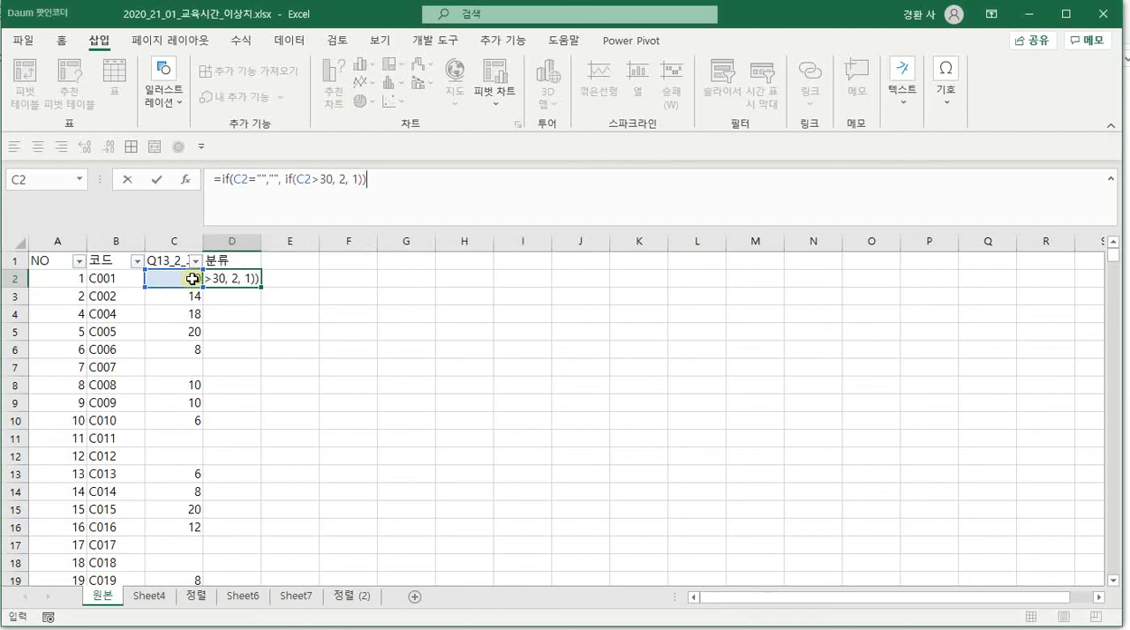
pyautogui.press('Return')
pyautogui.press('Up')
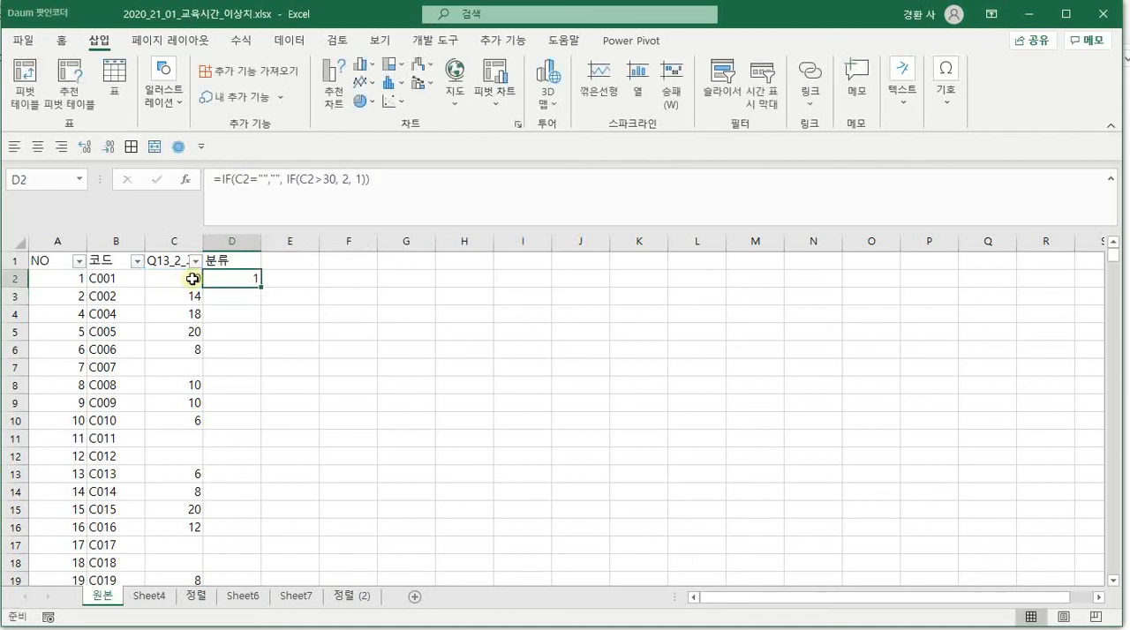
pyautogui.doubleClick(262, 287)
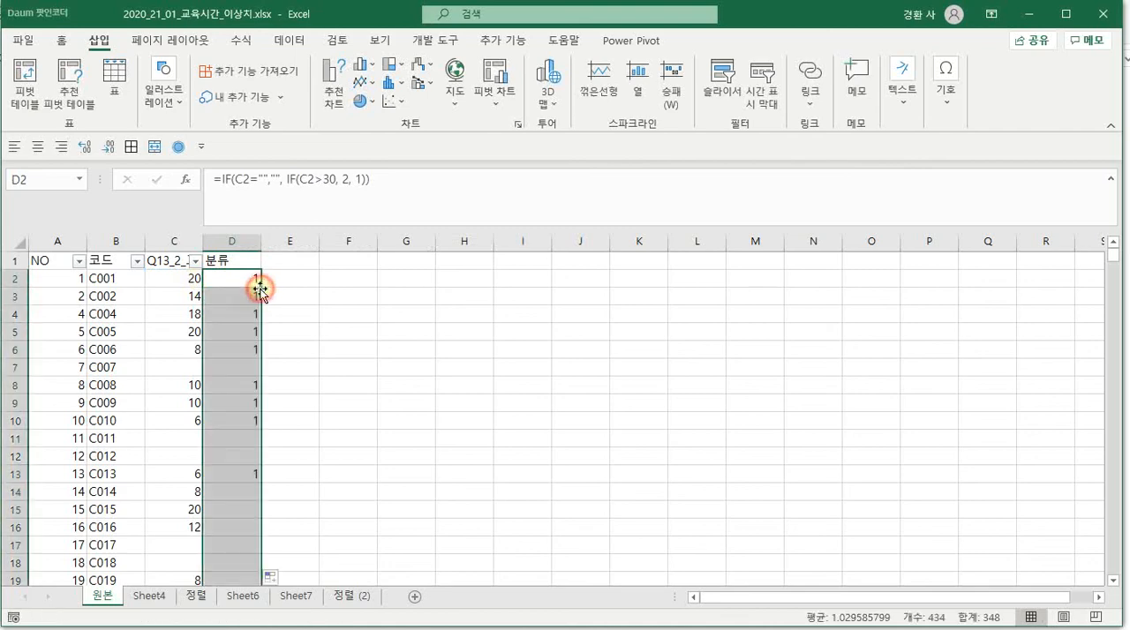
# Reapply the filter to the whole table so it includes the 분류 column, and check that column's filter values
pyautogui.click(227, 341)
pyautogui.hotkey('ctrl', 'a')
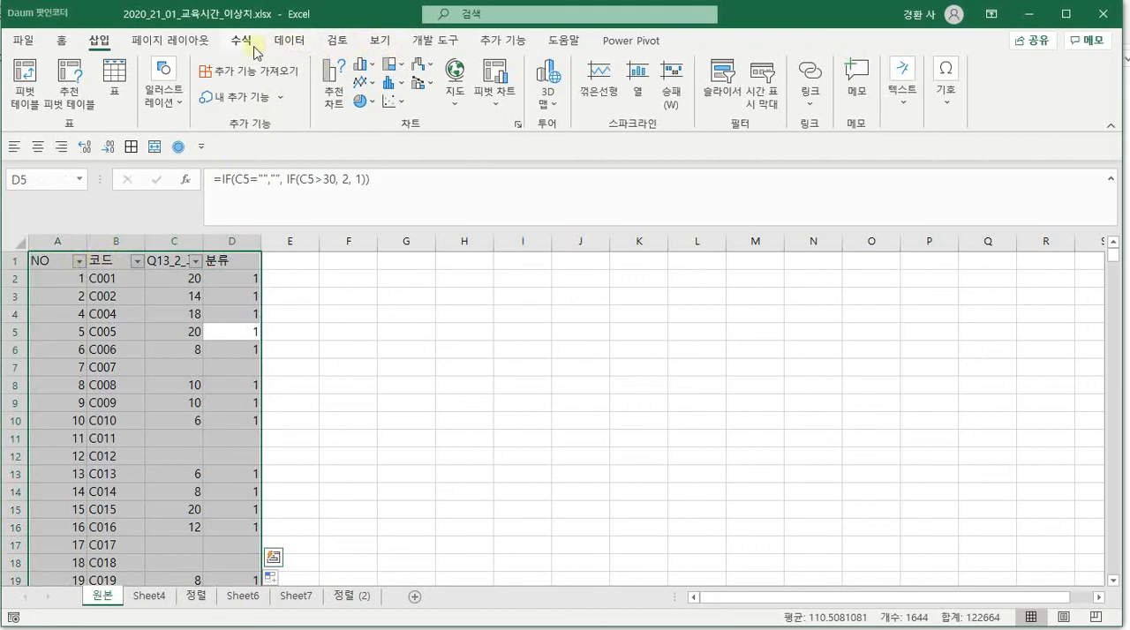
pyautogui.click(289, 40)
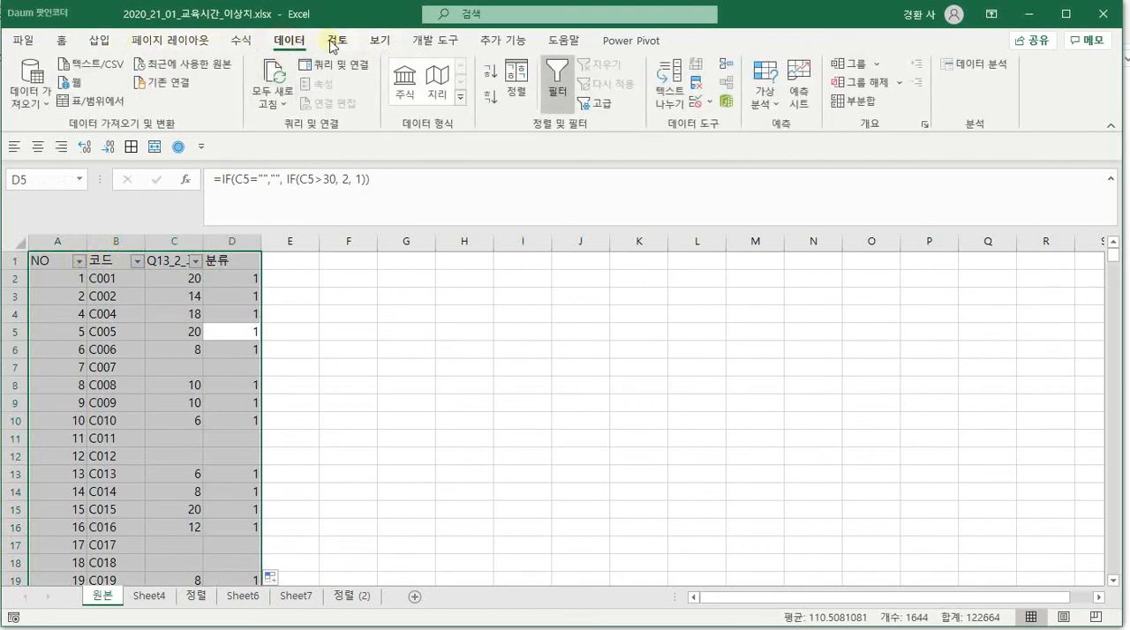
pyautogui.click(555, 92)
pyautogui.click(555, 97)
pyautogui.click(254, 261)
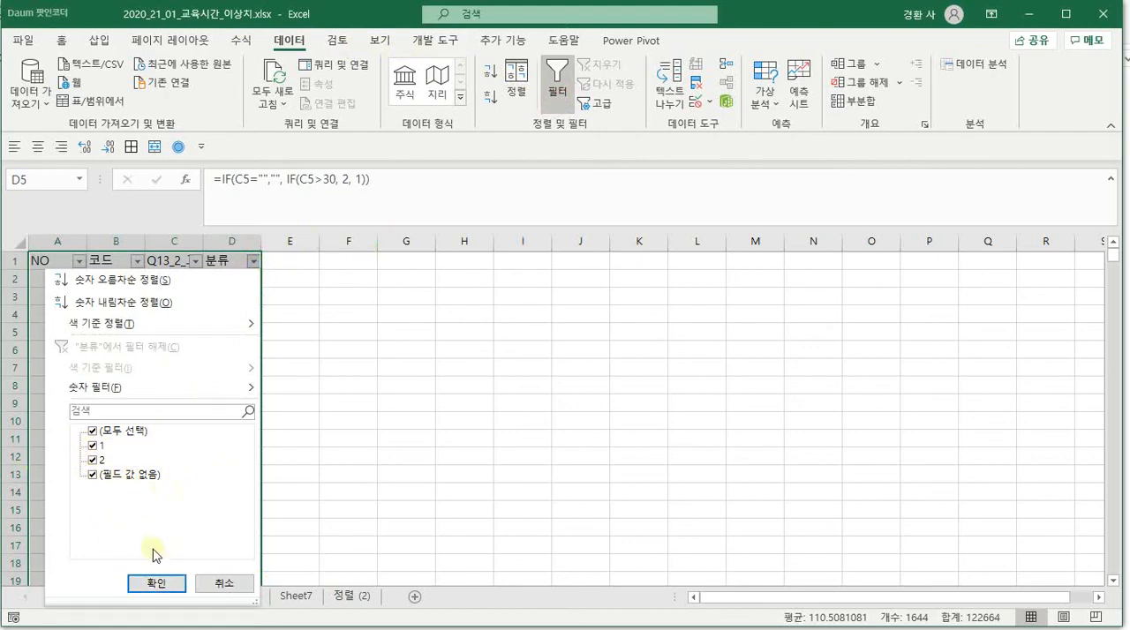
pyautogui.click(156, 583)
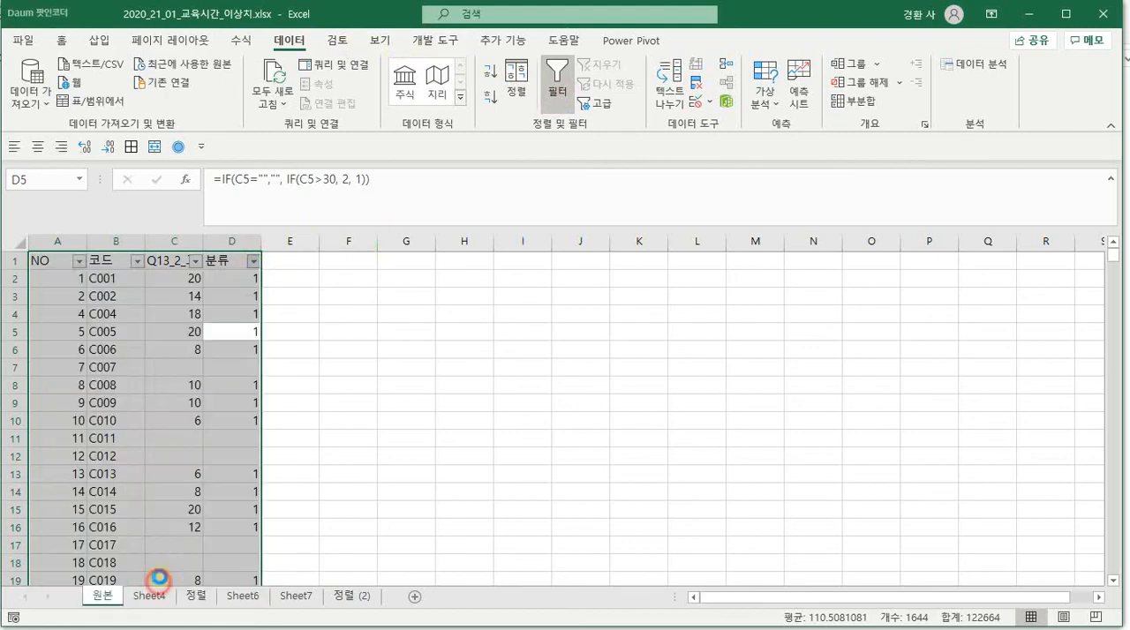
# Select the whole 분류 column and switch to sheet 정렬 (2)
pyautogui.click(224, 241)
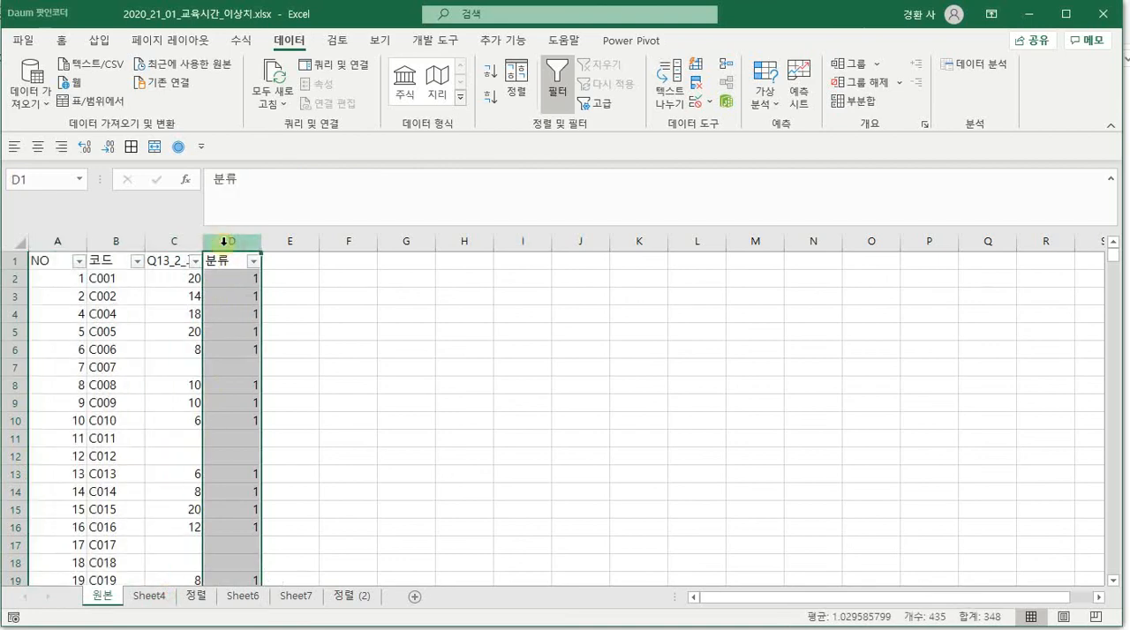
pyautogui.click(351, 597)
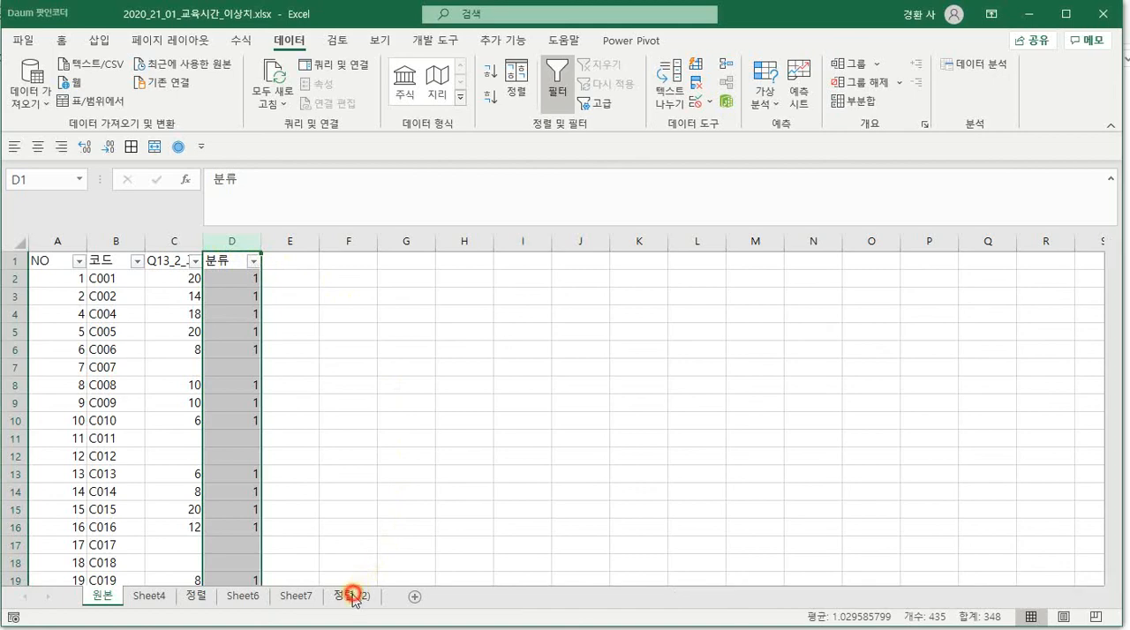